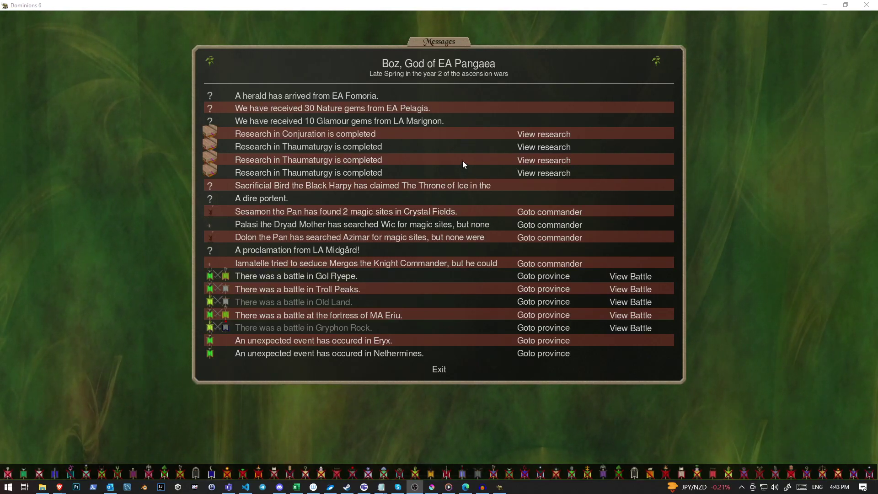
Read EA Fomoria's herald proposal and close it without answering.
click(368, 98)
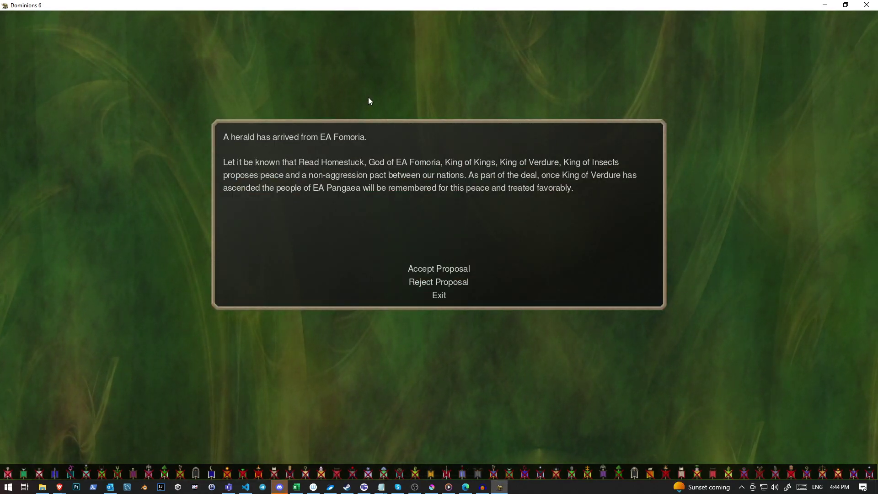
click(440, 295)
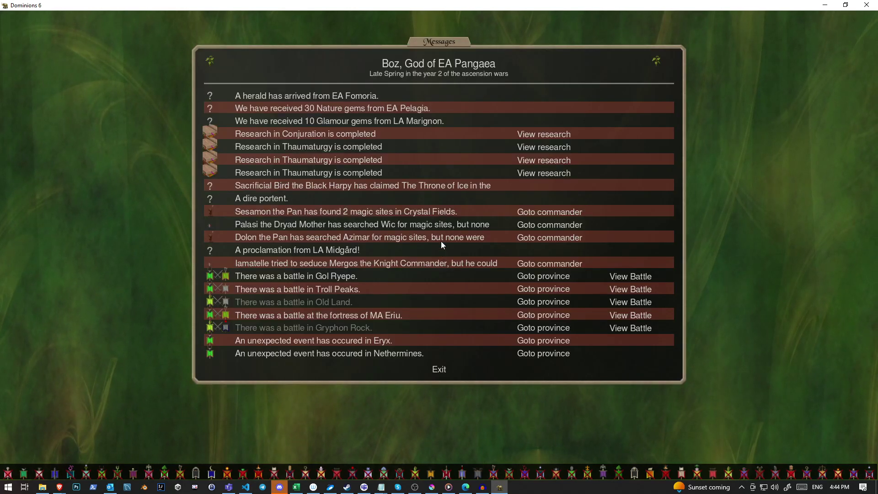
key(Escape)
scroll(432, 130, down, 3)
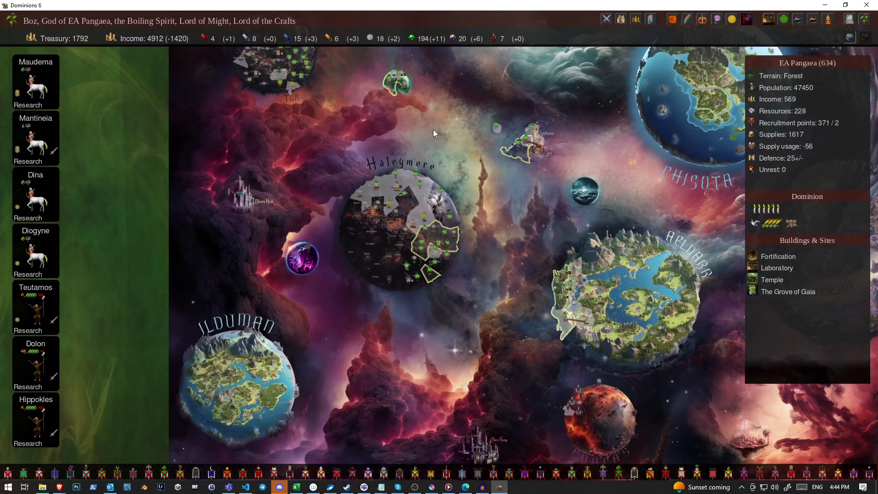
scroll(393, 320, up, 3)
scroll(358, 113, up, 2)
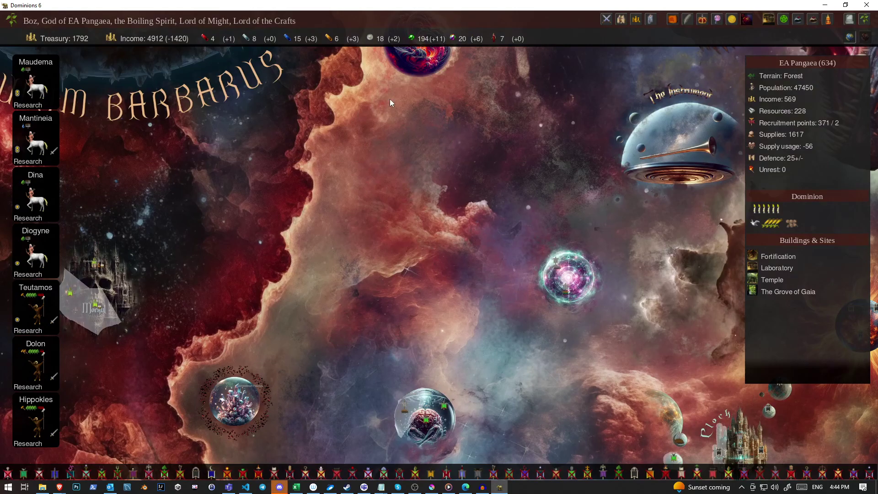
scroll(414, 271, up, 3)
scroll(397, 235, down, 5)
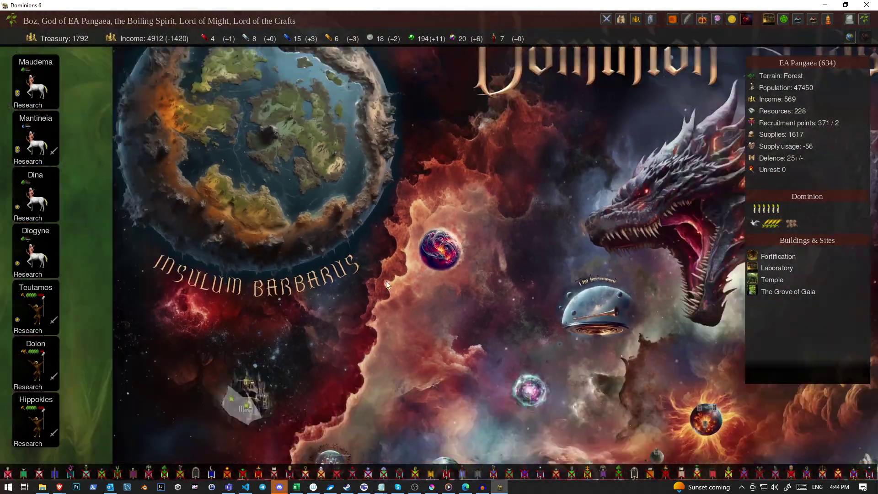
scroll(386, 281, down, 3)
scroll(411, 230, down, 3)
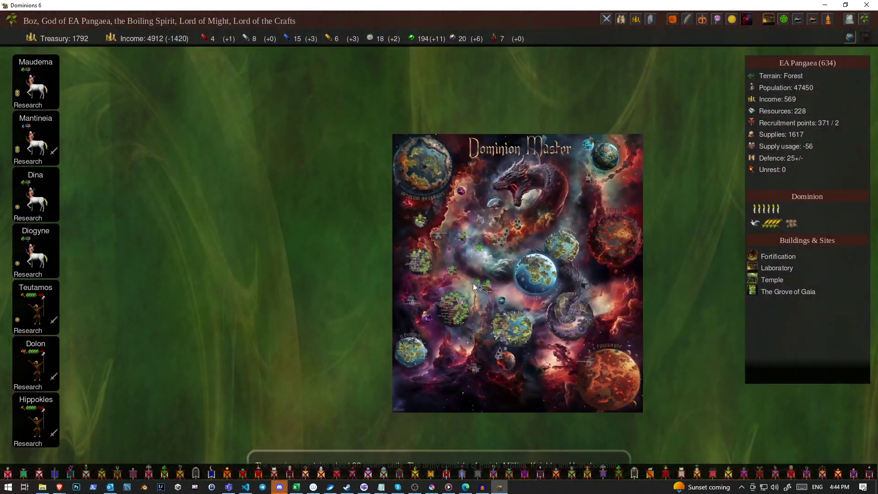
scroll(434, 247, down, 2)
scroll(433, 247, up, 5)
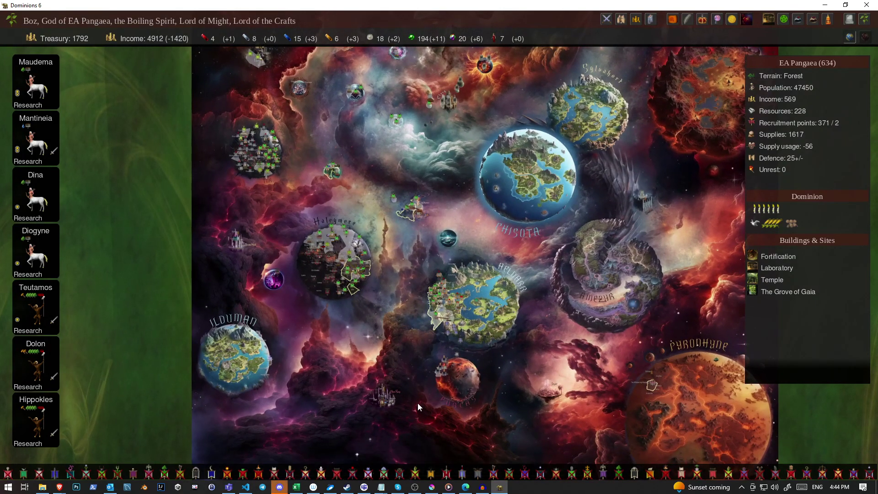
scroll(419, 407, up, 4)
scroll(468, 261, up, 2)
scroll(432, 242, down, 5)
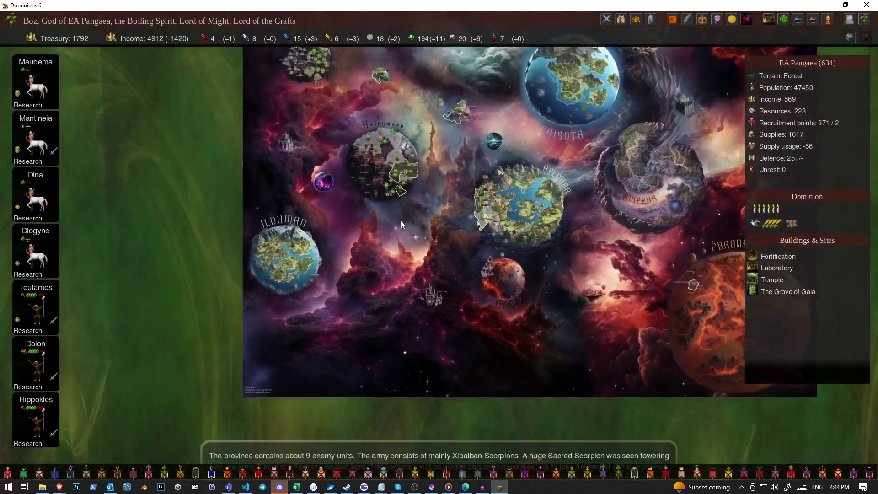
scroll(376, 224, up, 4)
scroll(371, 220, up, 4)
scroll(421, 221, up, 1)
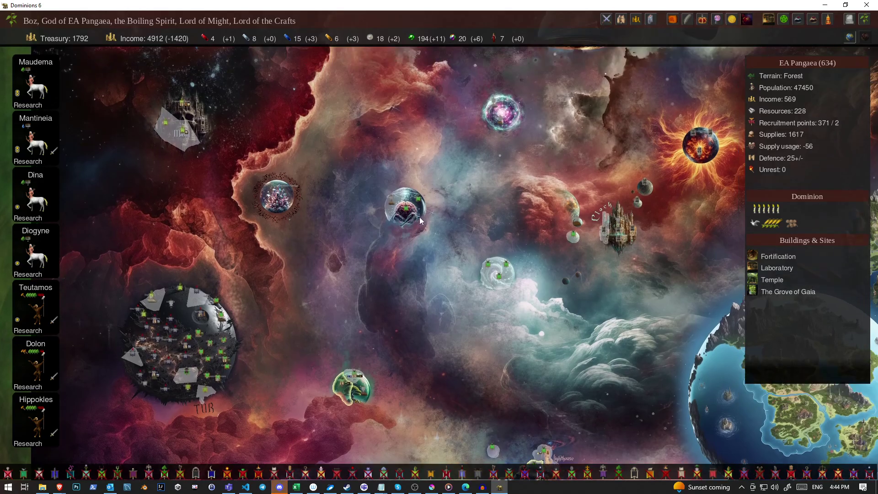
scroll(421, 221, up, 4)
drag(332, 234, 461, 403)
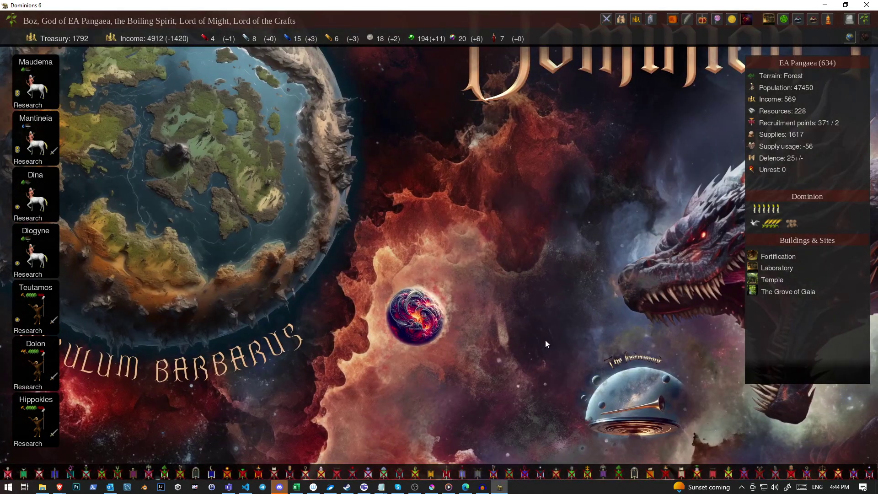
mouse_move(545, 340)
mouse_down()
mouse_move(194, 390)
mouse_move(303, 212)
mouse_move(453, 199)
mouse_move(238, 324)
mouse_move(405, 318)
mouse_move(410, 191)
mouse_up()
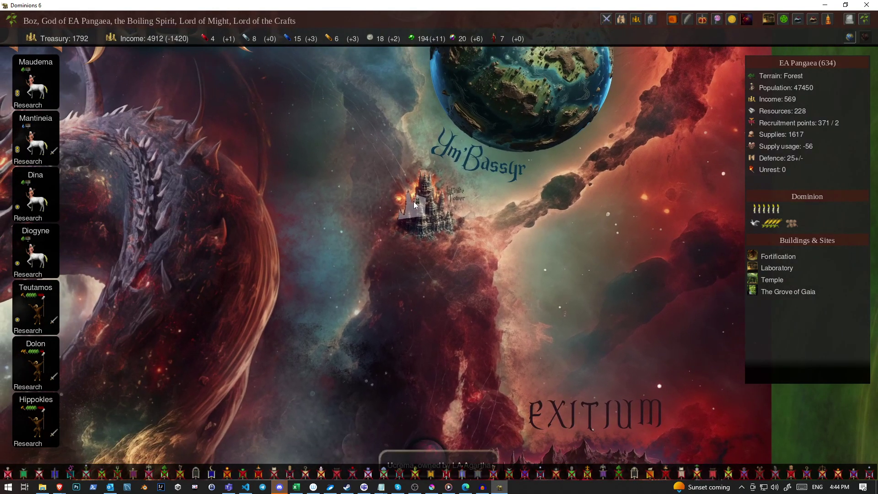
Reject EA Fomoria's peace proposal, then read the dire portent about Baddy's omniscience.
key(m)
click(316, 97)
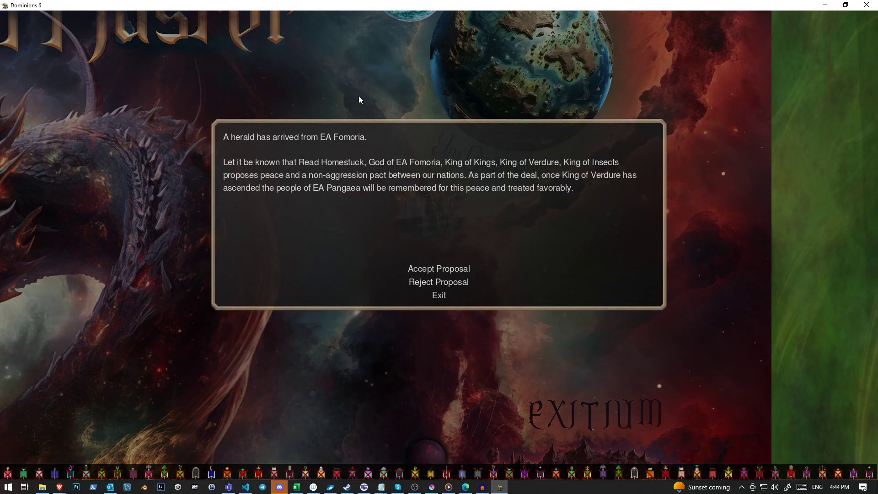
click(461, 280)
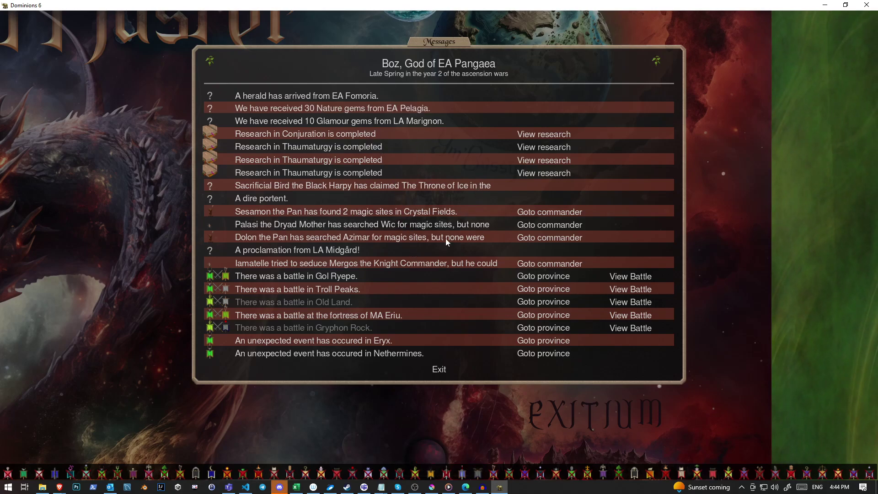
click(278, 199)
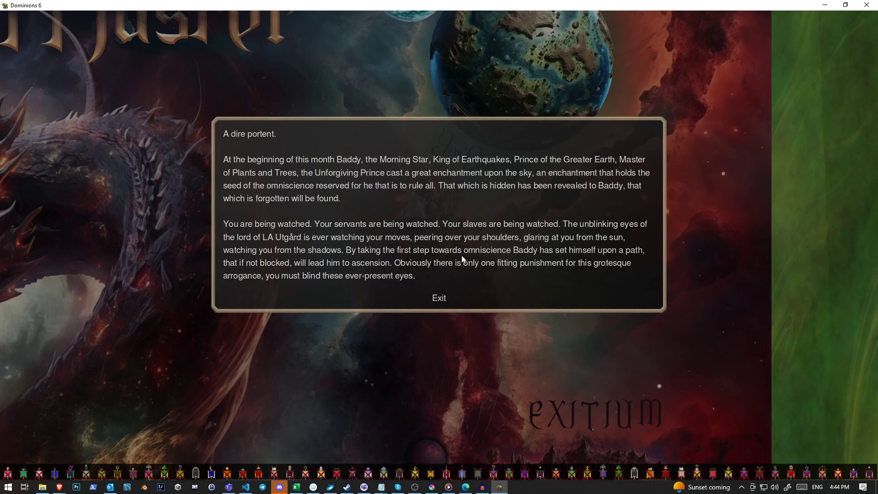
key(Escape)
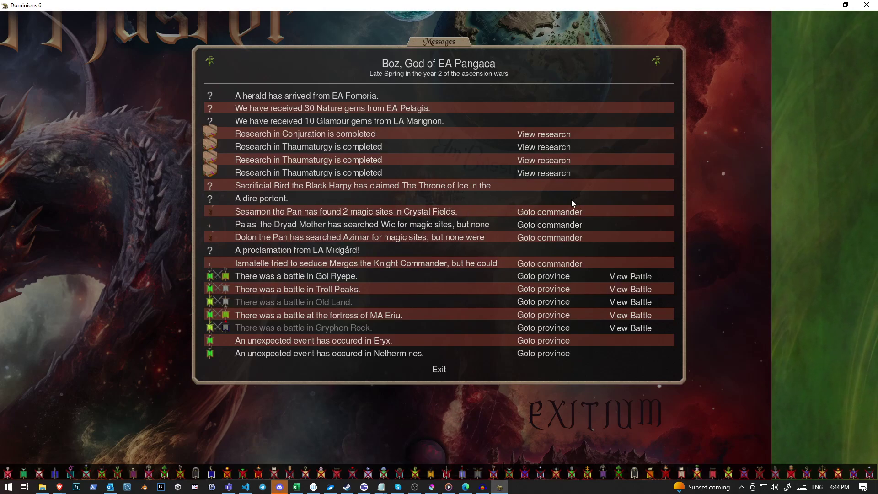
Put Sesamon the Pan in Crystal Fields on Defend and check the Chasm of Strange Lights.
click(549, 212)
click(798, 286)
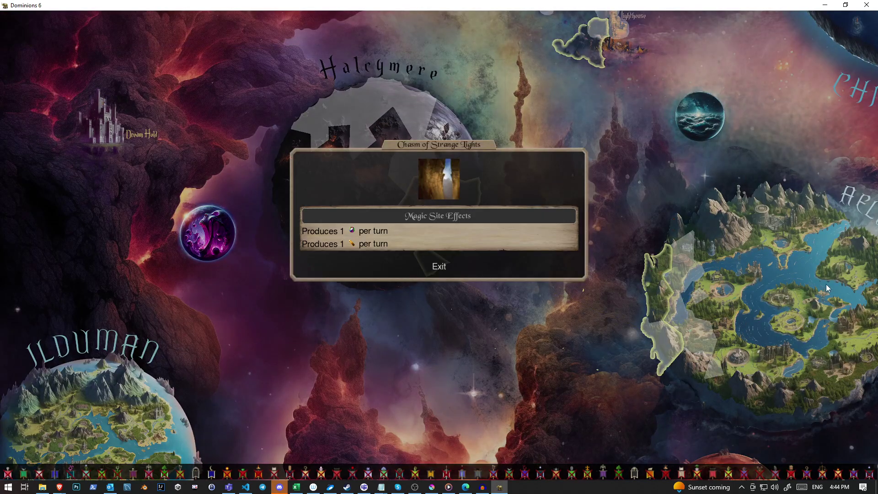
key(Escape)
click(822, 285)
key(Escape)
scroll(528, 233, up, 3)
scroll(527, 233, up, 3)
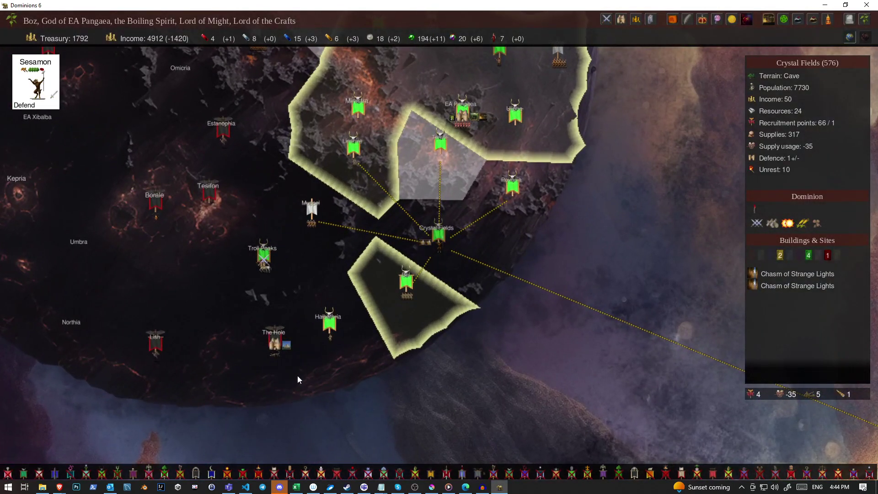
Reopen the turn messages and read the failed Iamatelle seduction report.
key(m)
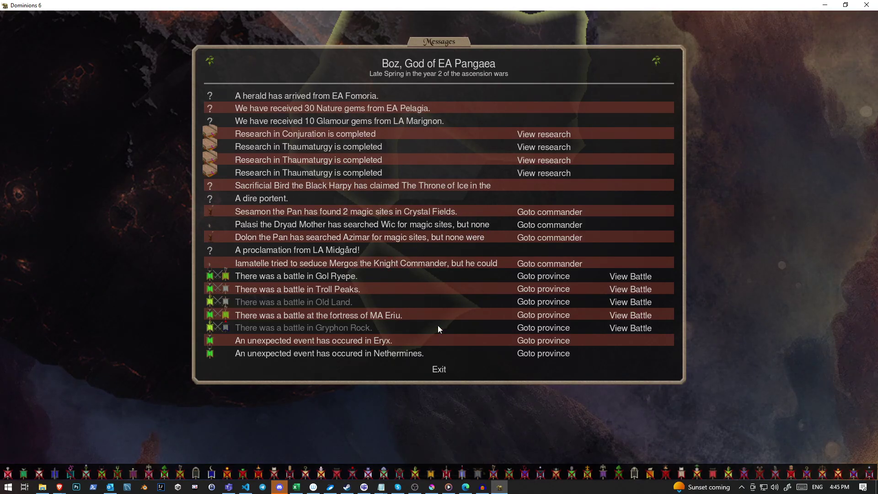
click(449, 263)
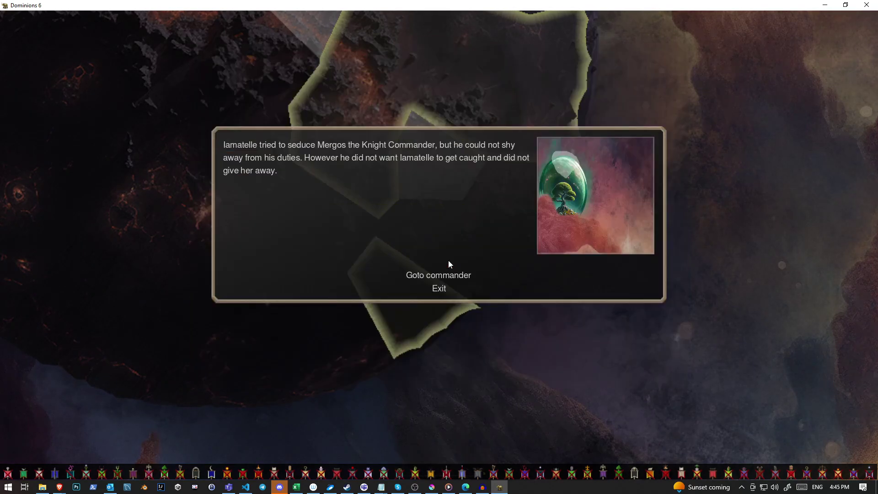
key(Escape)
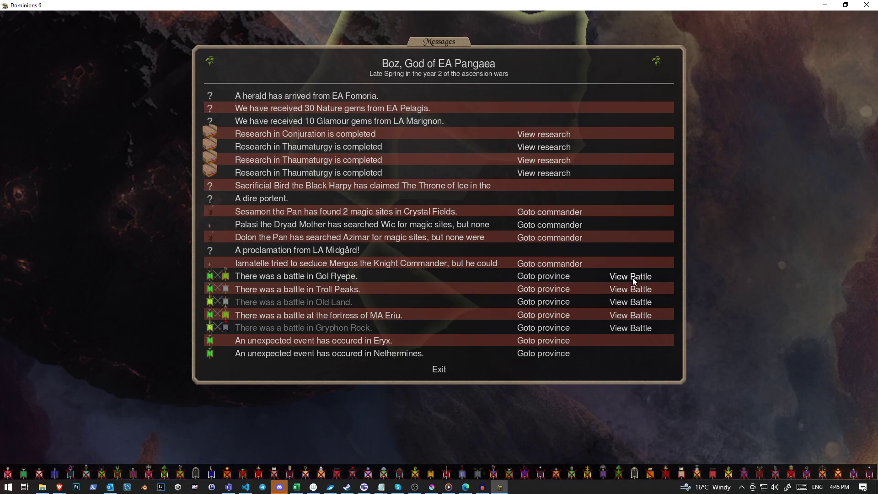
click(354, 277)
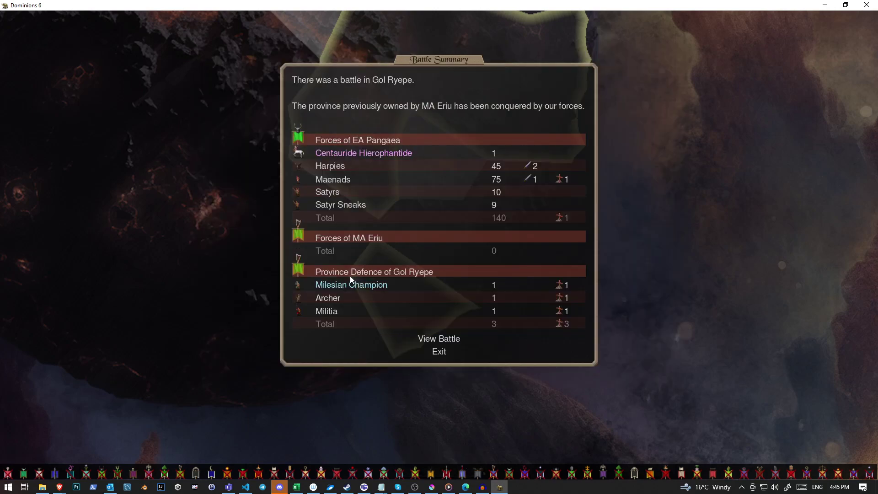
key(Escape)
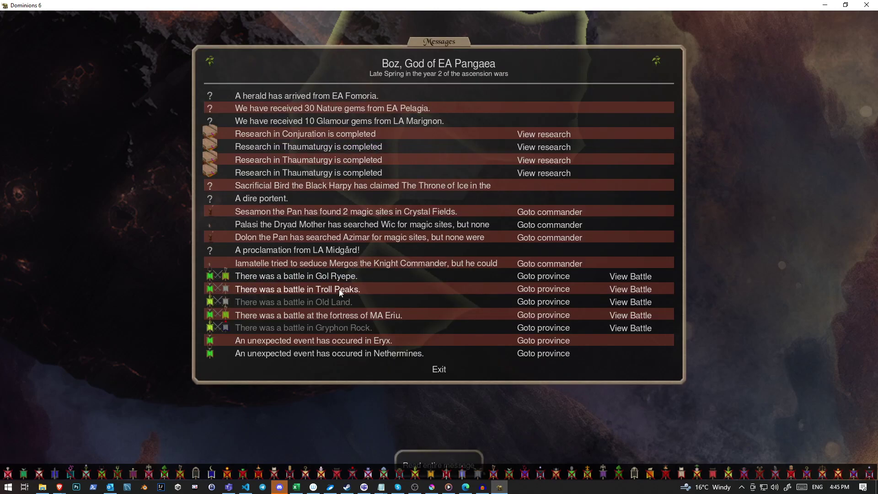
click(630, 290)
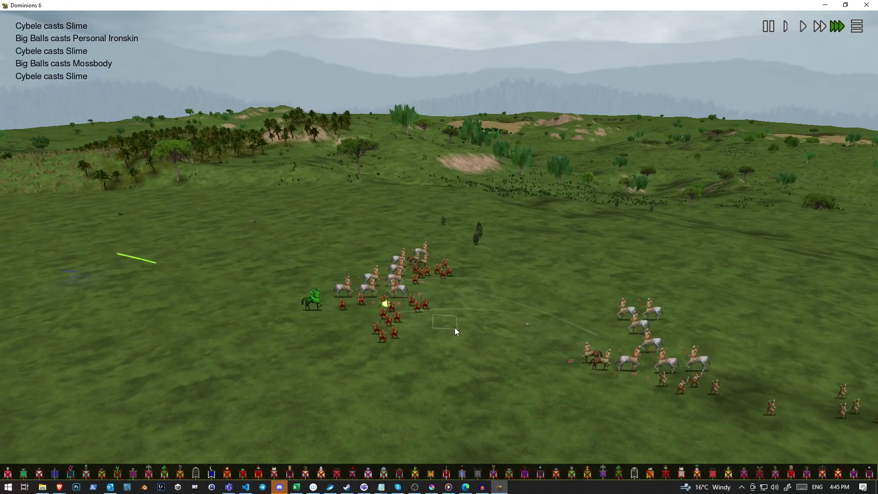
click(403, 294)
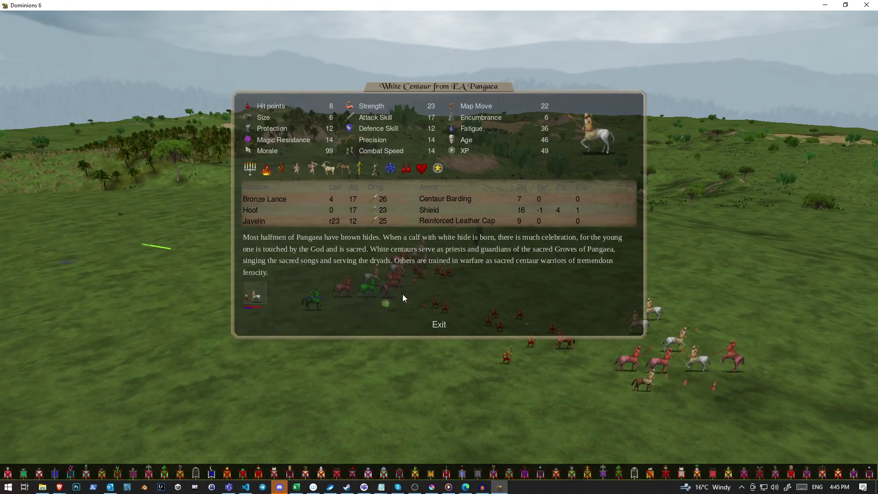
click(437, 326)
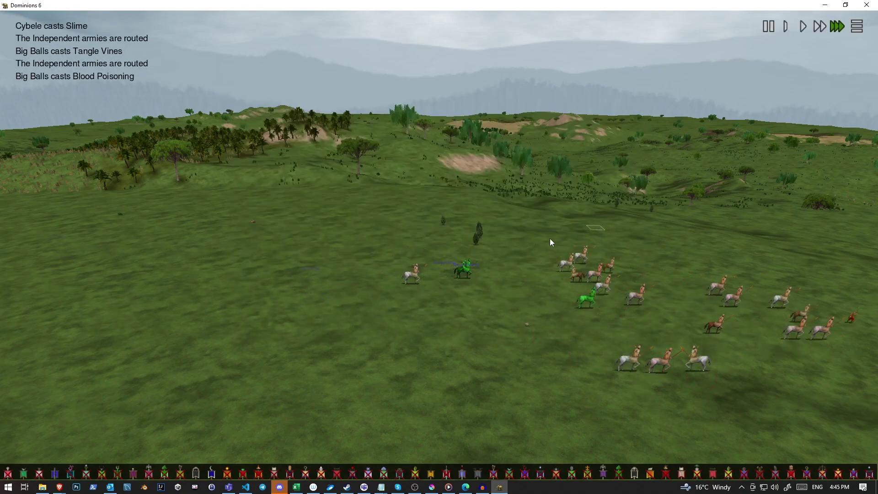
key(Escape)
click(273, 287)
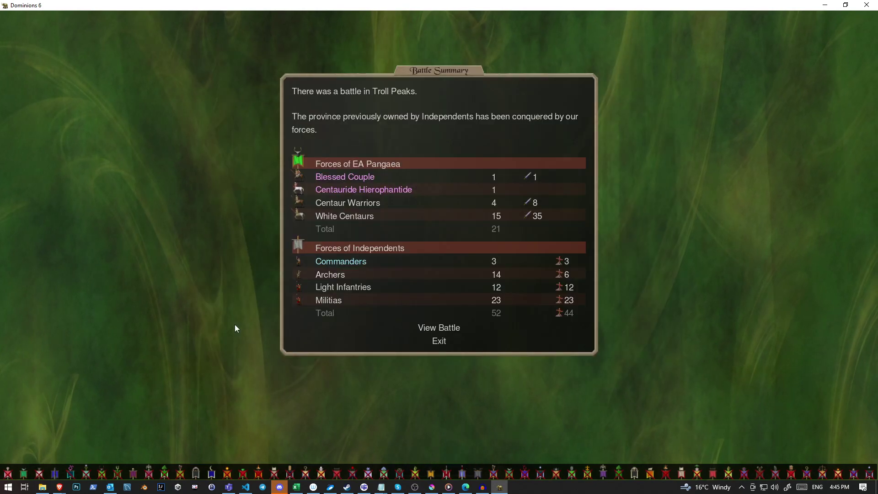
key(Escape)
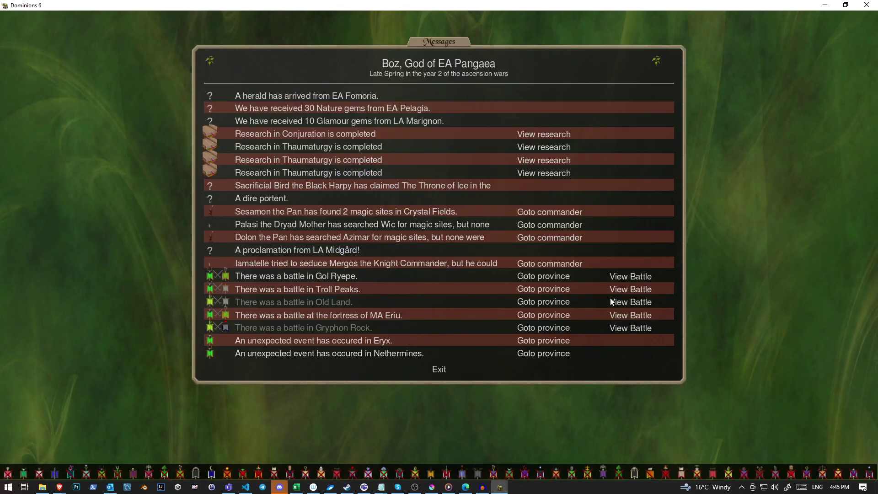
Check the Old Land battle summary, then start its replay.
click(303, 303)
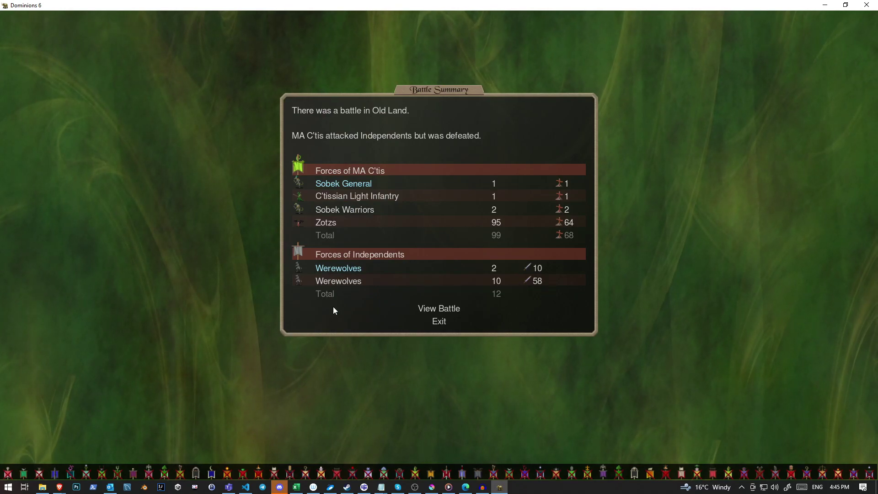
key(Escape)
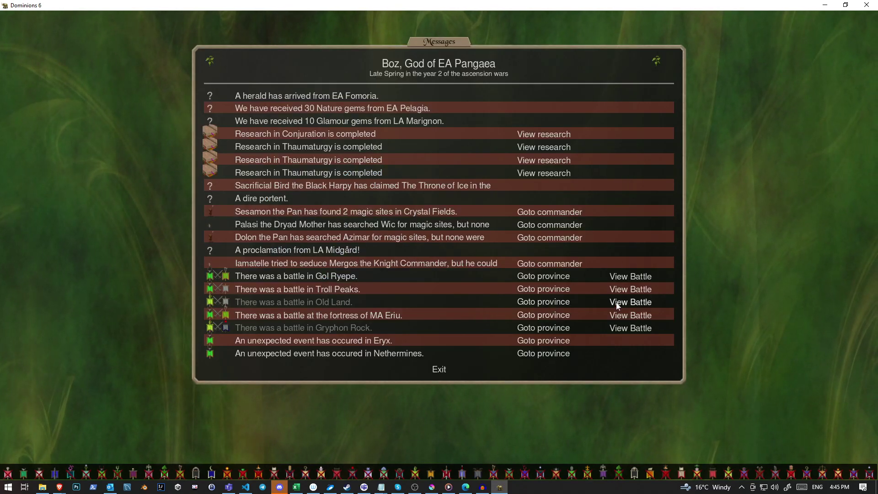
click(630, 302)
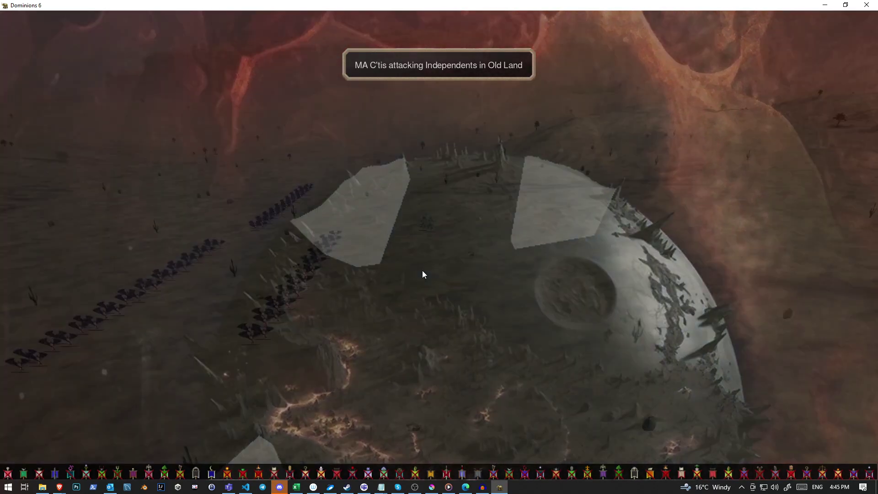
Inspect the Zotz, Dilmun the Sobek General and C'tissian Light Infantry in the replay.
click(352, 257)
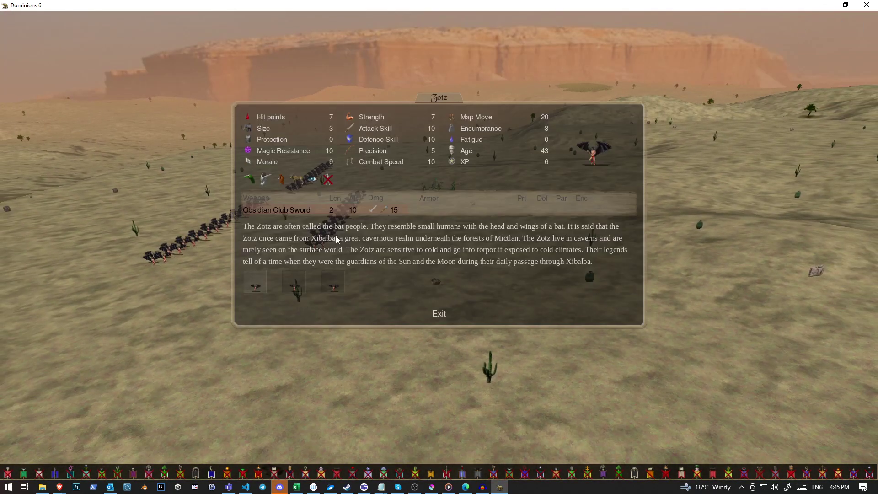
click(430, 301)
click(278, 349)
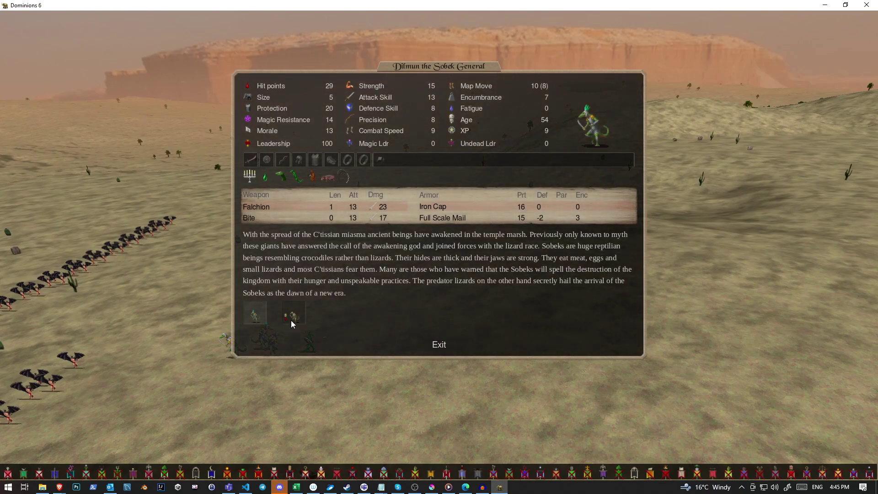
click(291, 320)
click(440, 345)
click(309, 341)
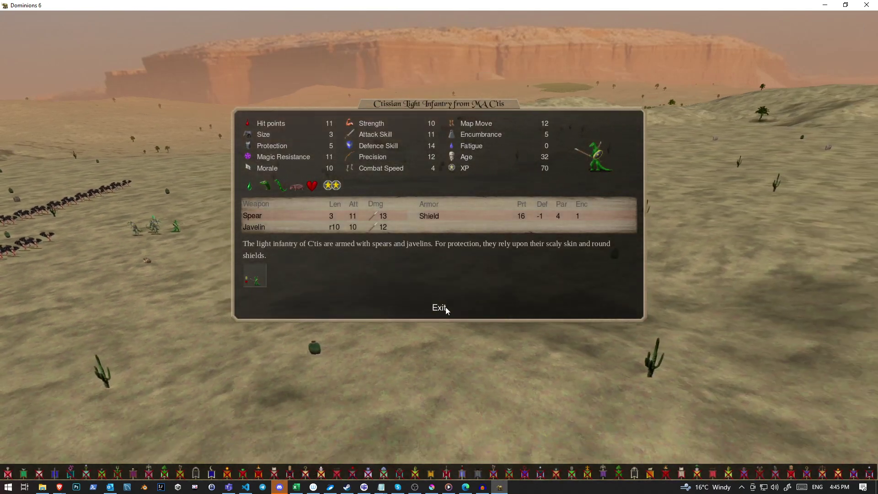
click(445, 307)
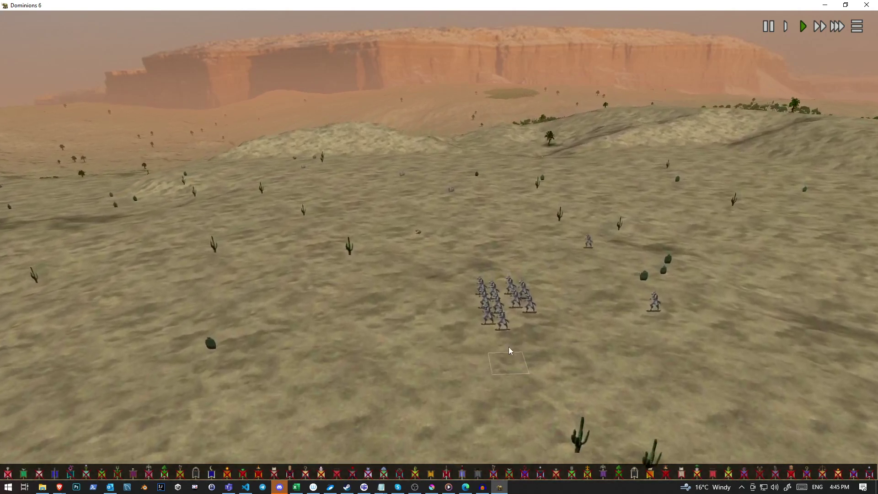
Study an Old Land Werewolf's invulnerability, Protection, regeneration and Bite weapon.
click(509, 347)
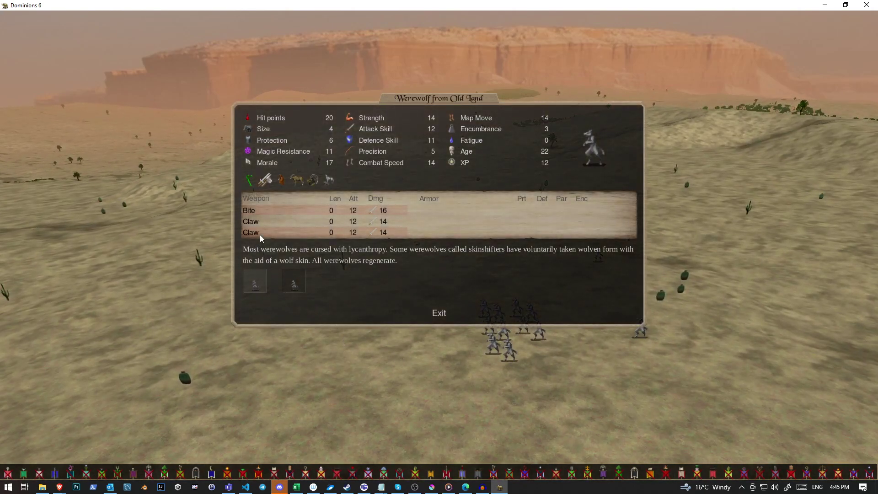
click(265, 179)
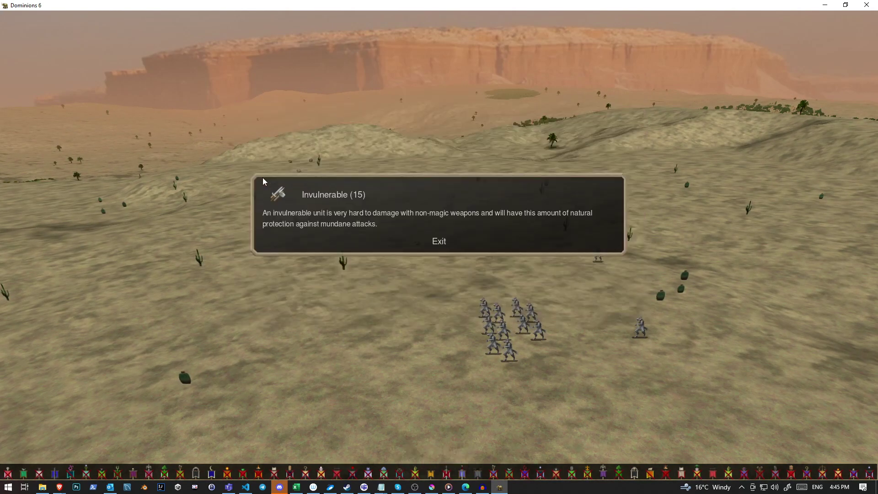
click(443, 242)
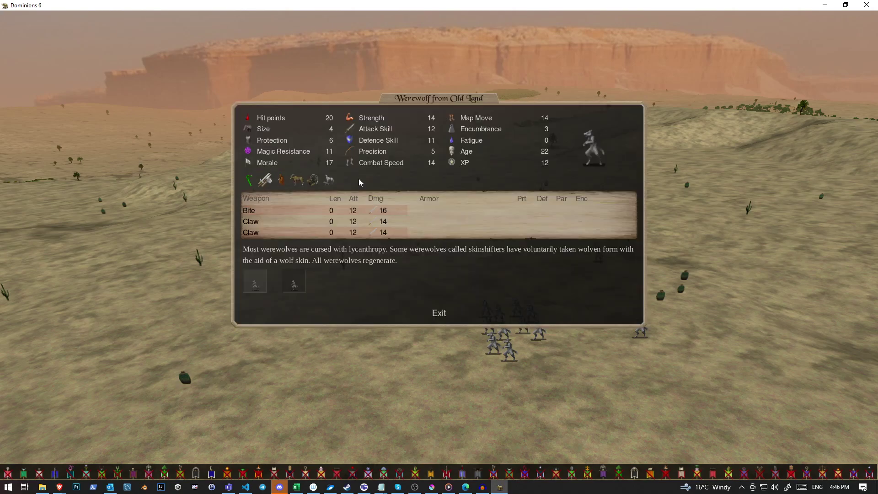
click(271, 139)
click(440, 318)
click(250, 179)
click(439, 241)
click(253, 213)
click(440, 250)
click(441, 313)
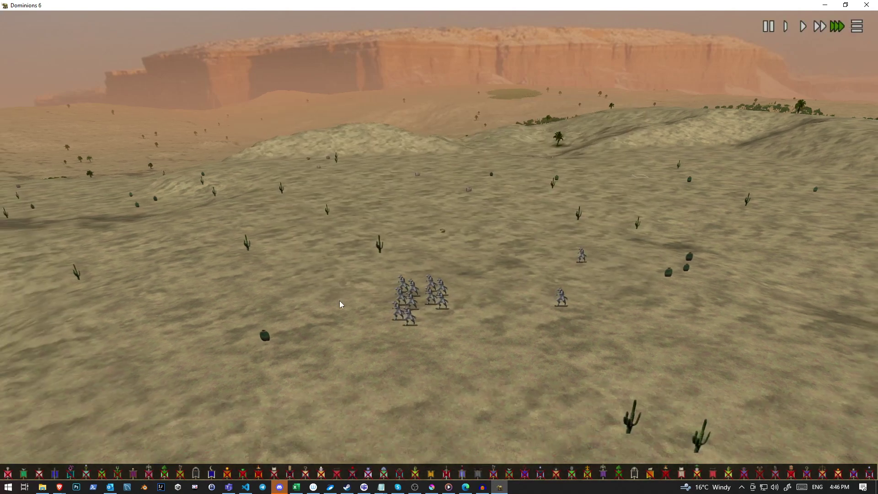
Rotate the battle camera, inspect a Zotz and another unit, then end the replay.
drag(339, 301, 247, 366)
key(Left)
key(Left)
key(Left)
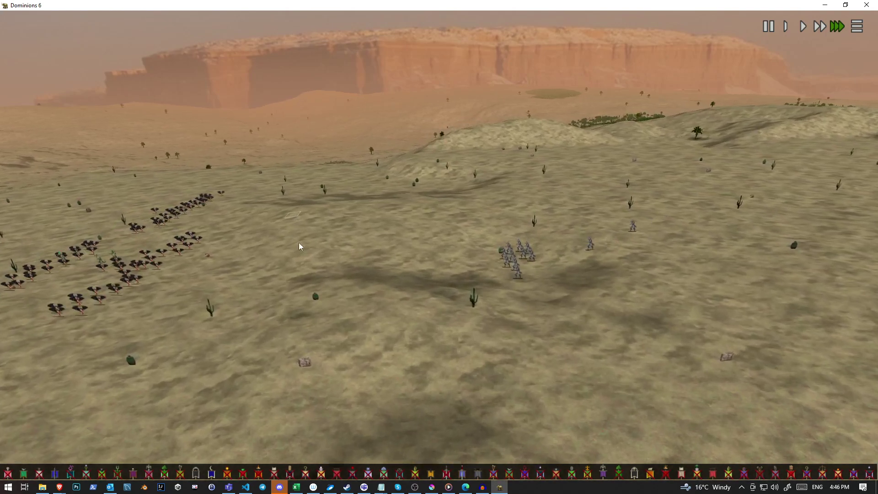
scroll(299, 243, up, 3)
right_click(223, 271)
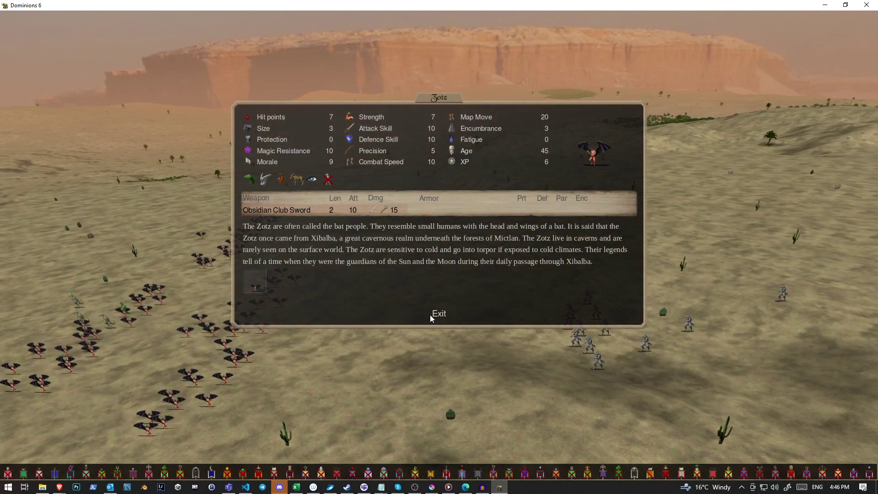
click(432, 318)
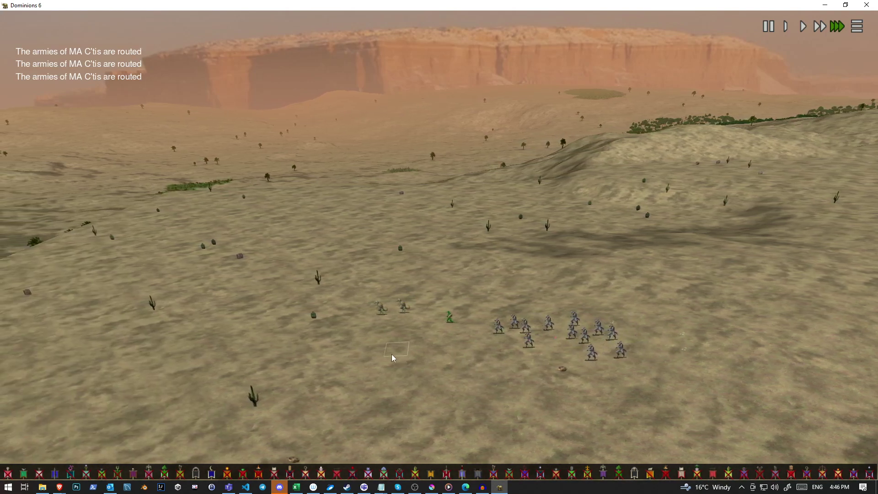
click(281, 332)
click(427, 335)
key(Escape)
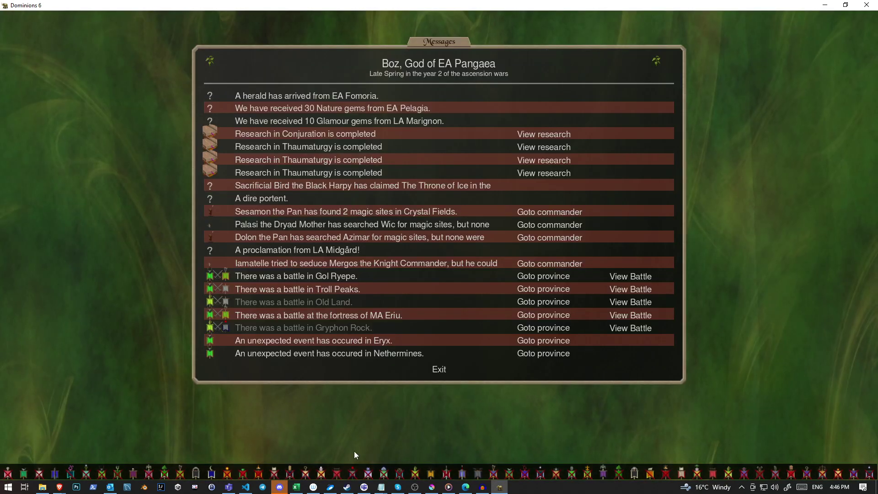
Start the MA Eriu fortress replay and inspect a Milesian Slinger, Duirmhuid and a Milesian Longspear.
click(615, 316)
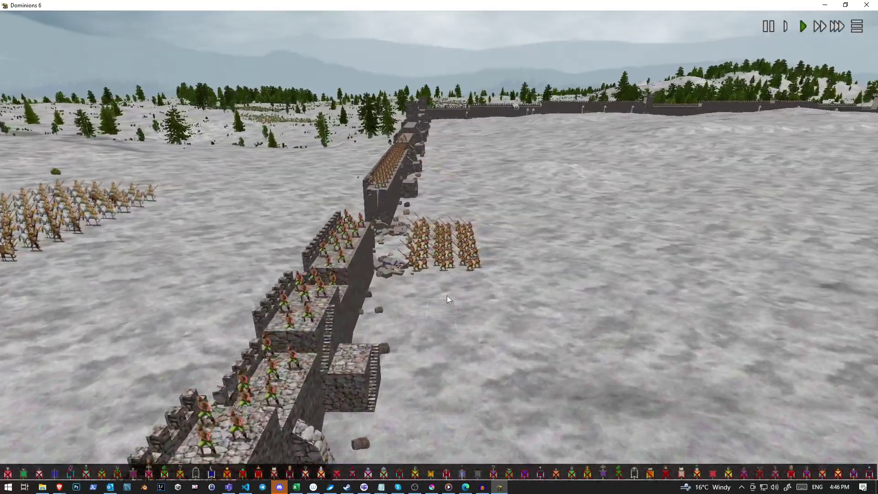
key(Down)
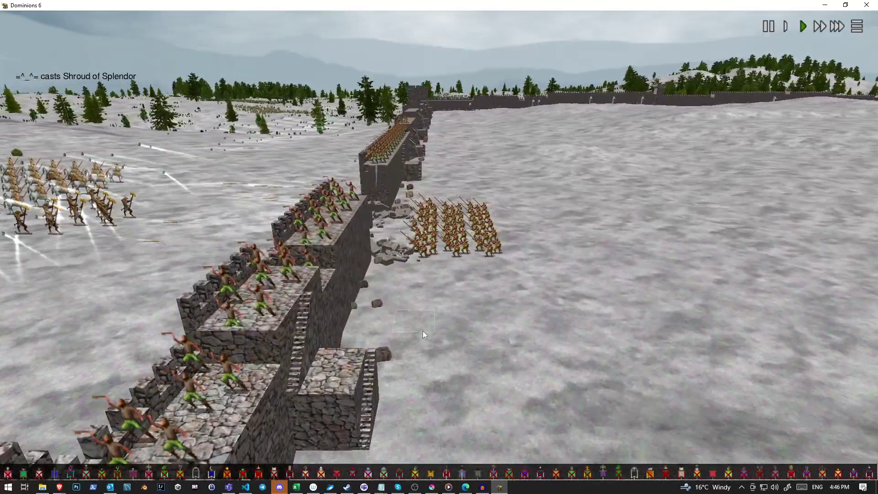
key(Left)
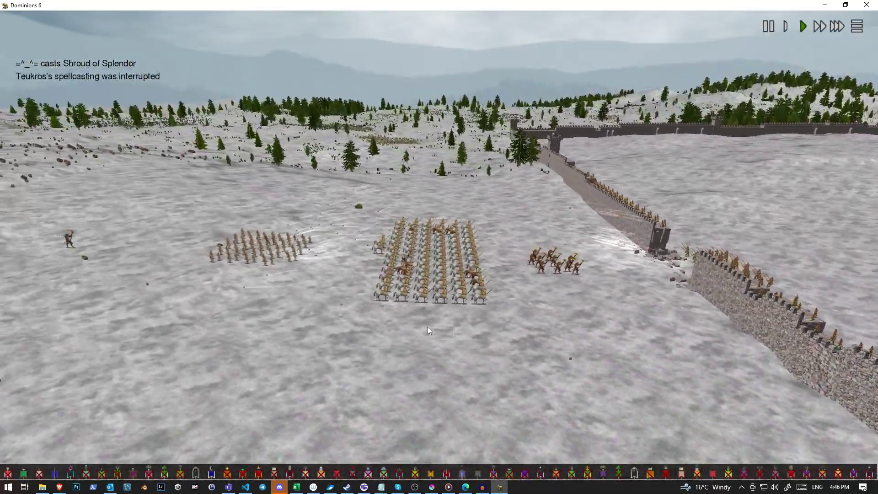
key(Right)
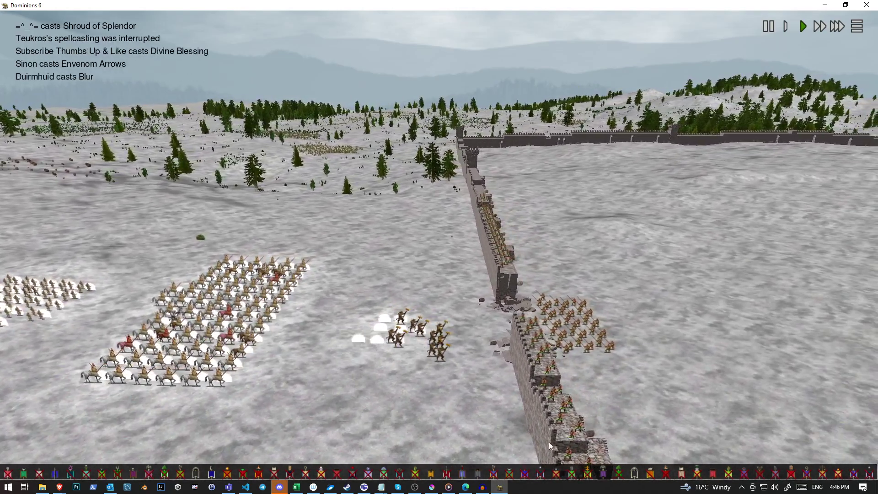
click(551, 446)
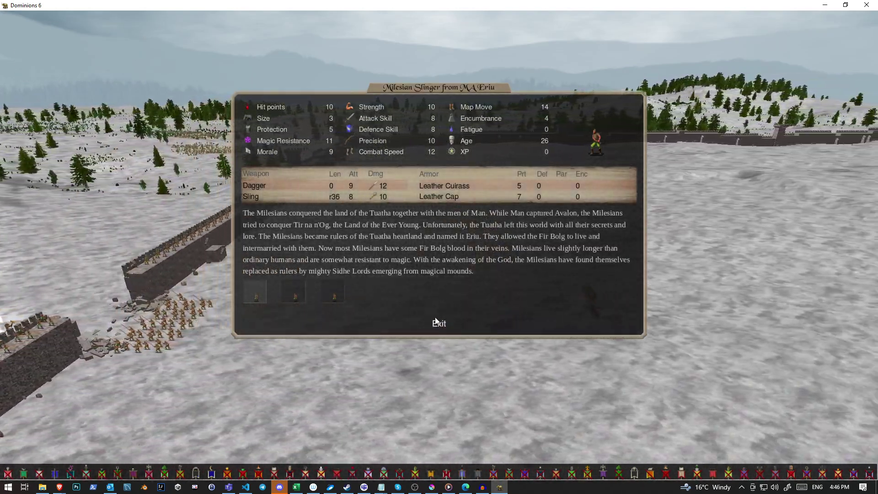
click(440, 367)
click(531, 310)
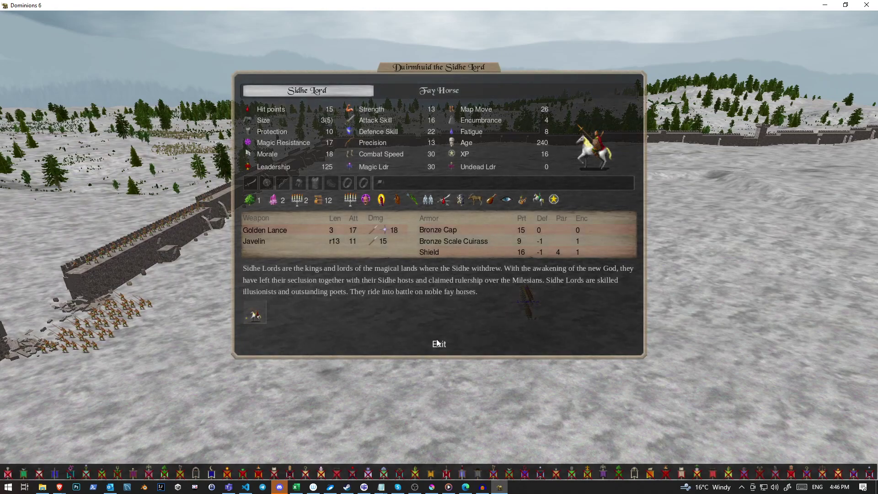
click(439, 341)
click(125, 328)
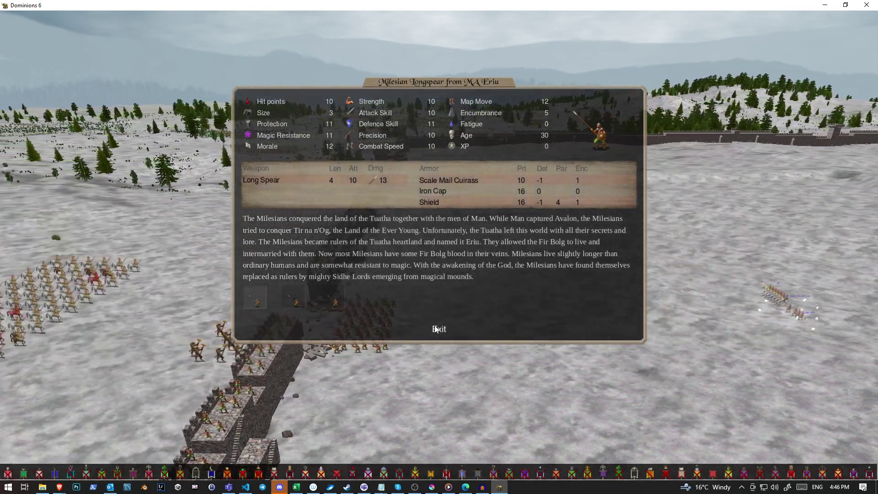
click(439, 367)
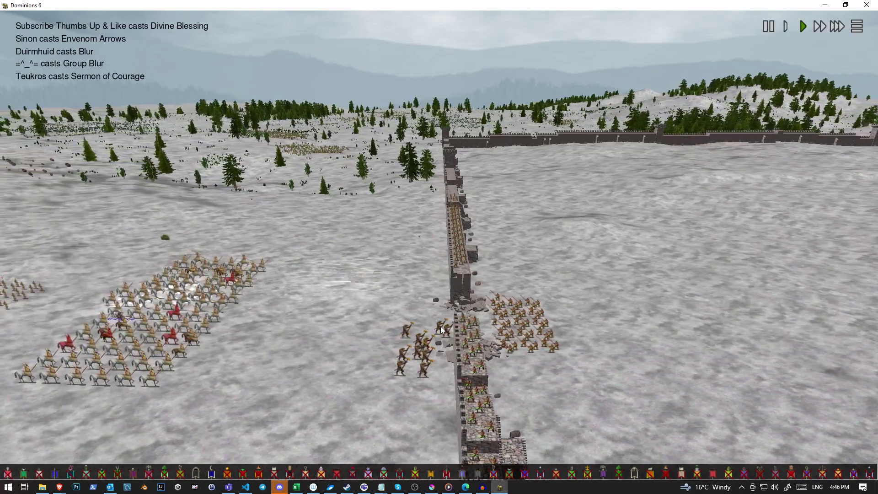
Fast-forward the replay at top speed to the end and open the fortress-captured summary.
key(Left)
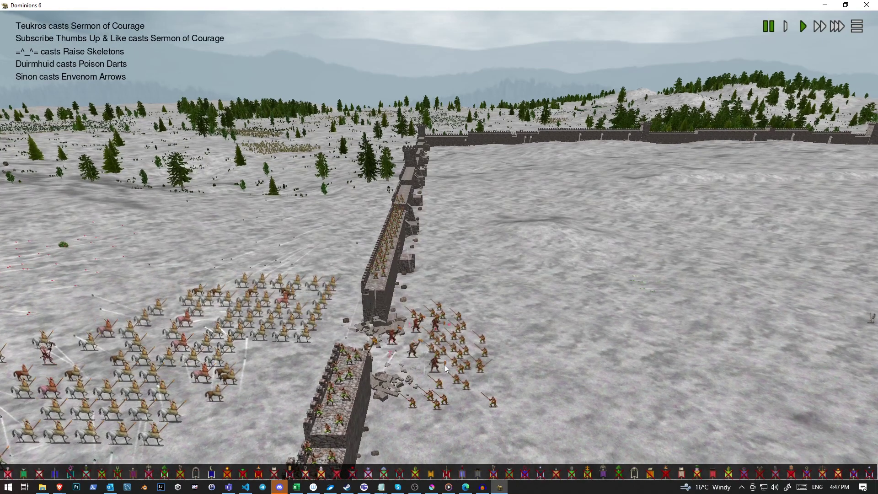
scroll(439, 377, up, 3)
key(space)
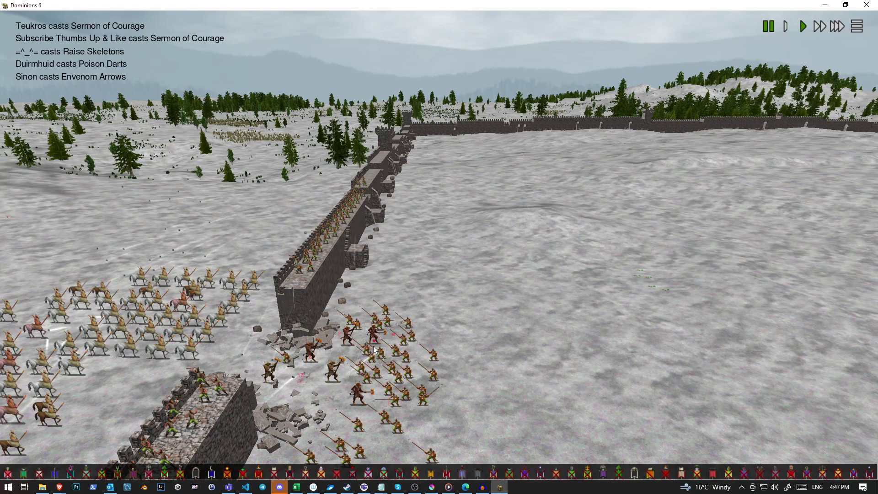
key(space)
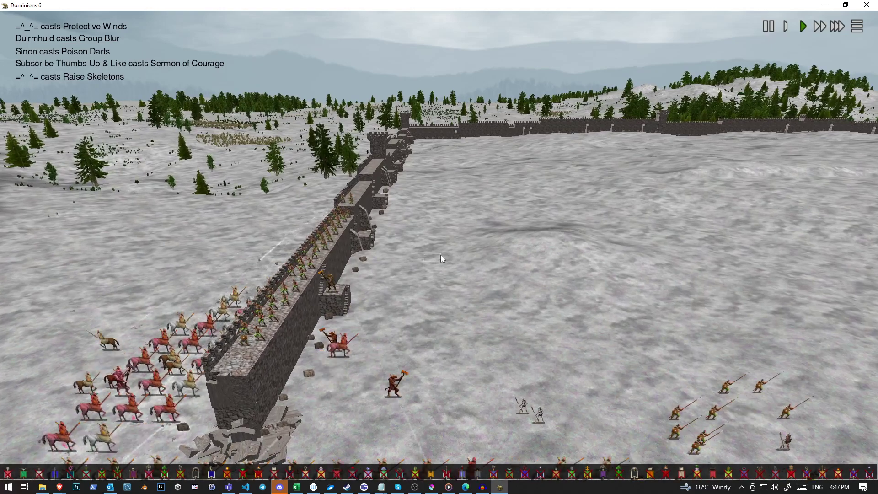
scroll(440, 255, up, 2)
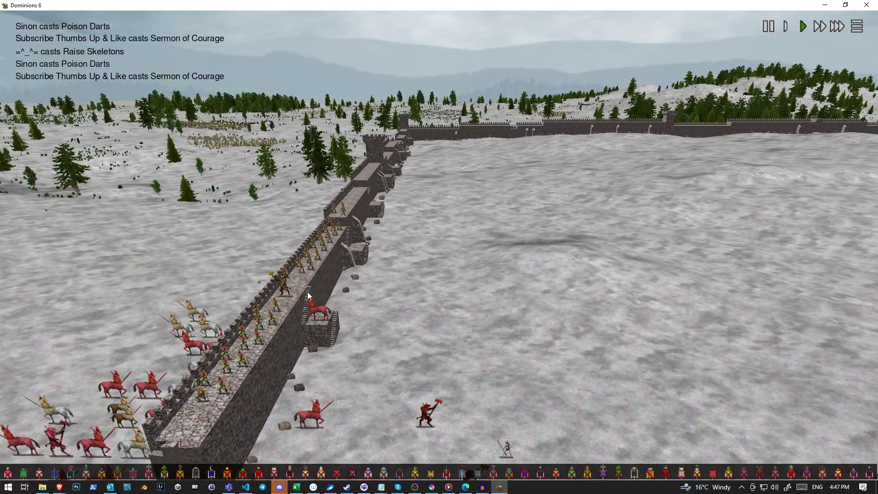
right_click(284, 307)
click(437, 326)
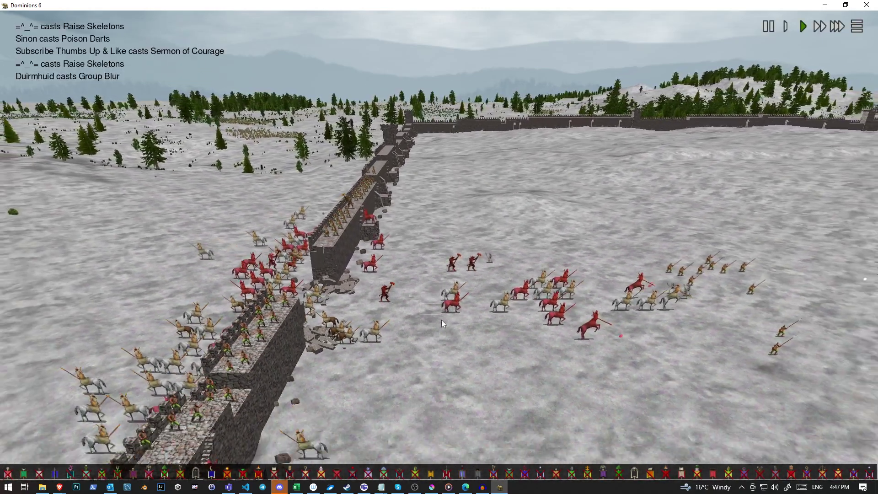
key(Right)
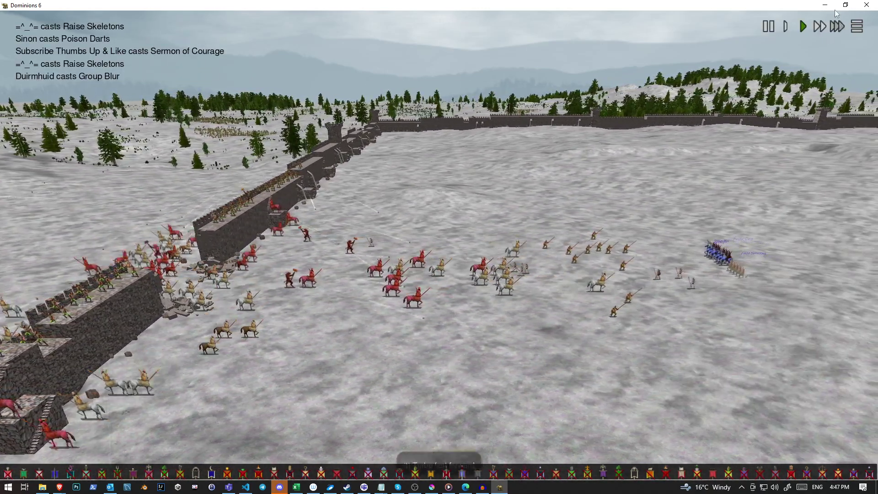
click(838, 27)
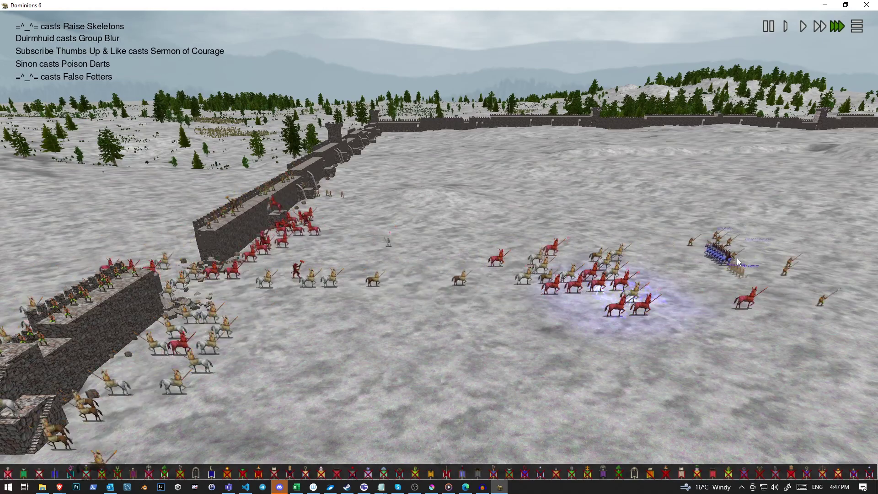
key(Down)
key(Down)
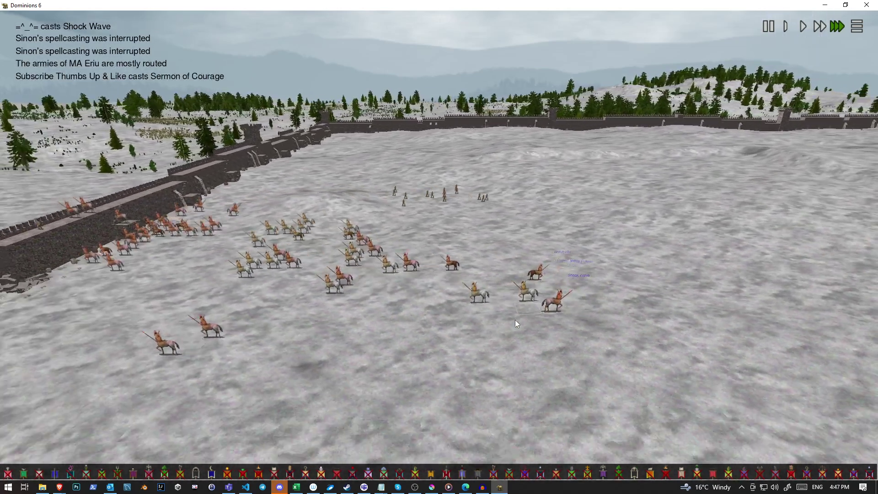
key(Right)
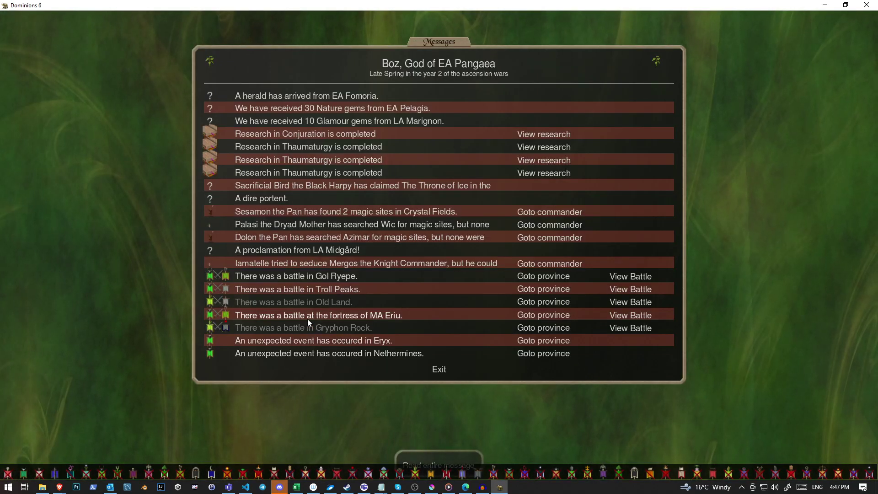
click(308, 315)
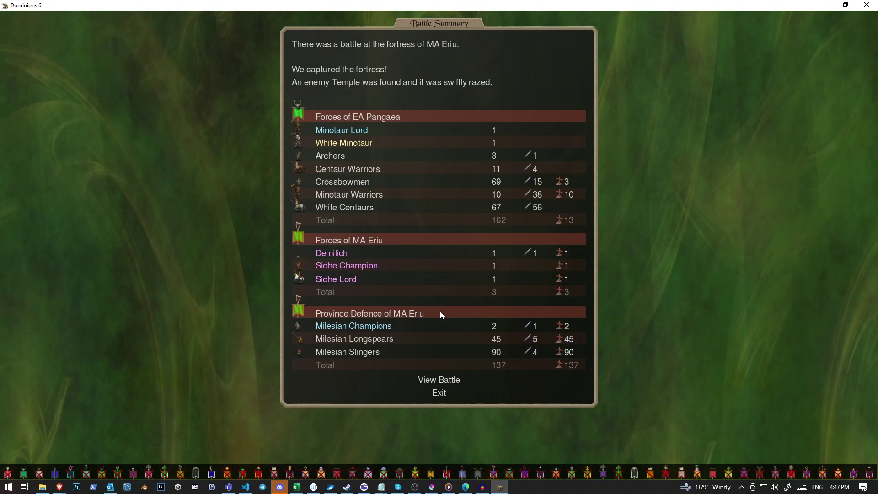
Close the MA Eriu summary after a second look, then start the Gryphon Rock replay.
key(Escape)
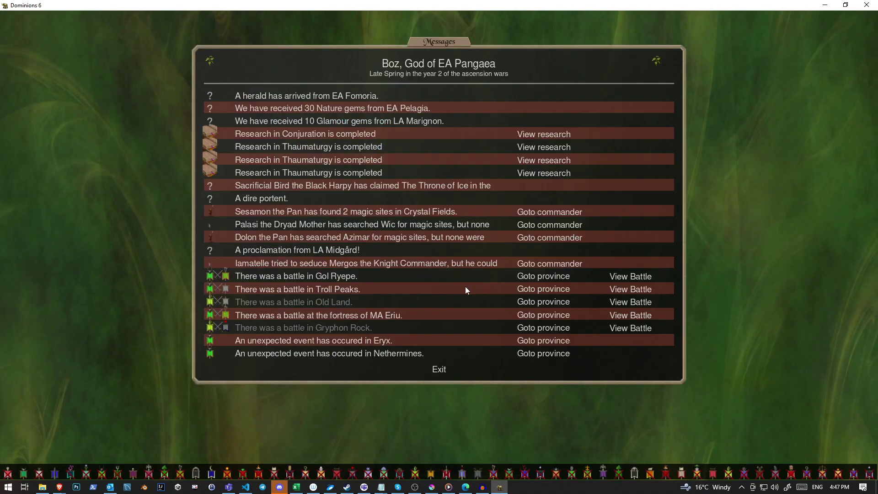
click(345, 315)
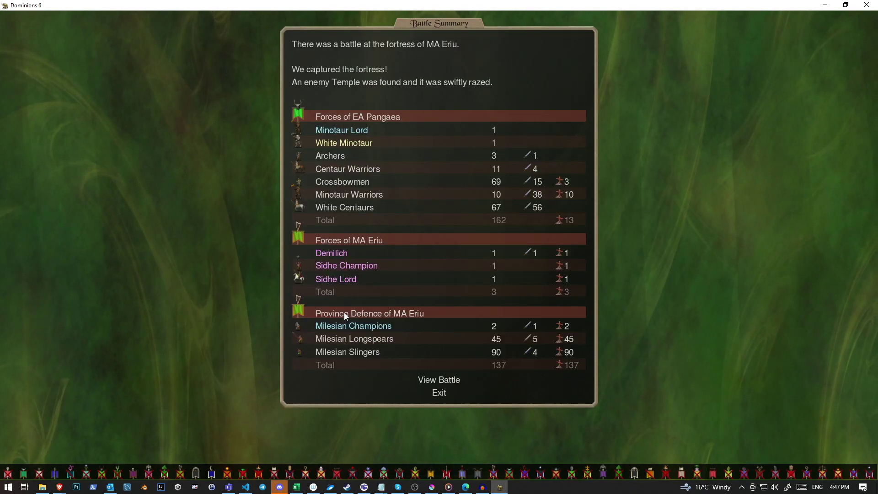
key(Escape)
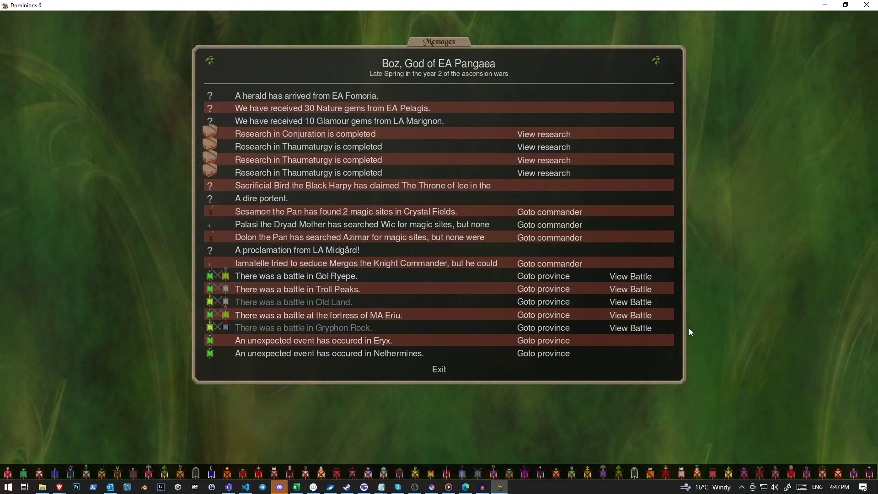
click(624, 330)
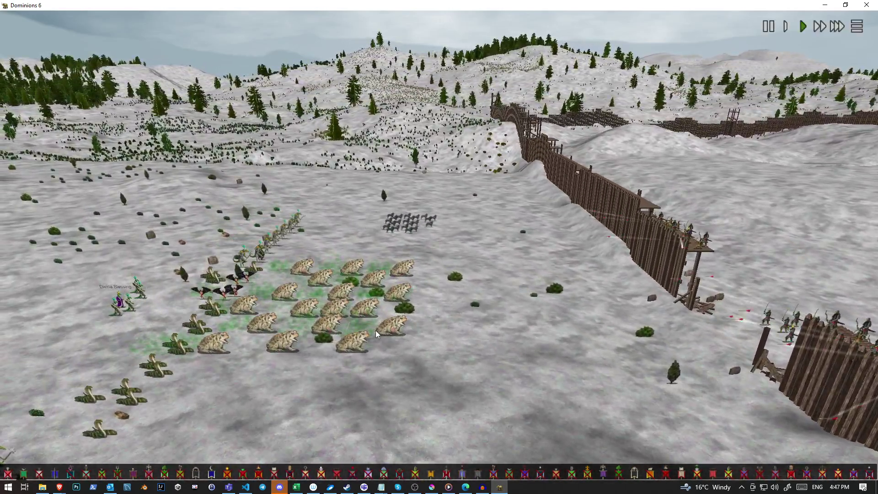
Check two enemy units, a Shade Beast and a Sobek Sacred Guard at Gryphon Rock.
right_click(176, 355)
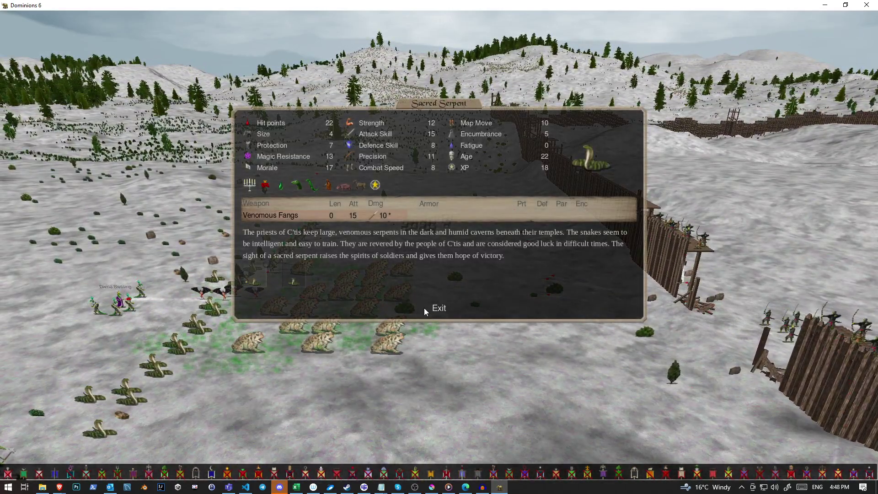
click(424, 308)
scroll(440, 302, down, 3)
right_click(415, 299)
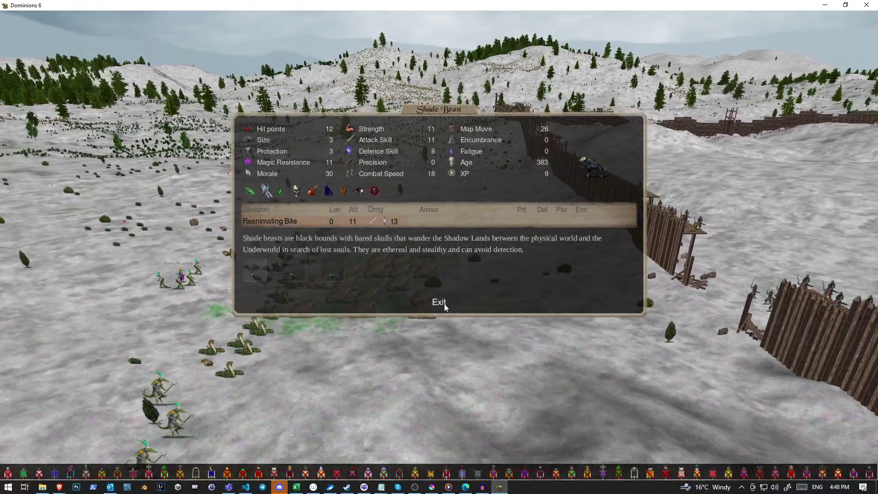
click(444, 304)
right_click(601, 295)
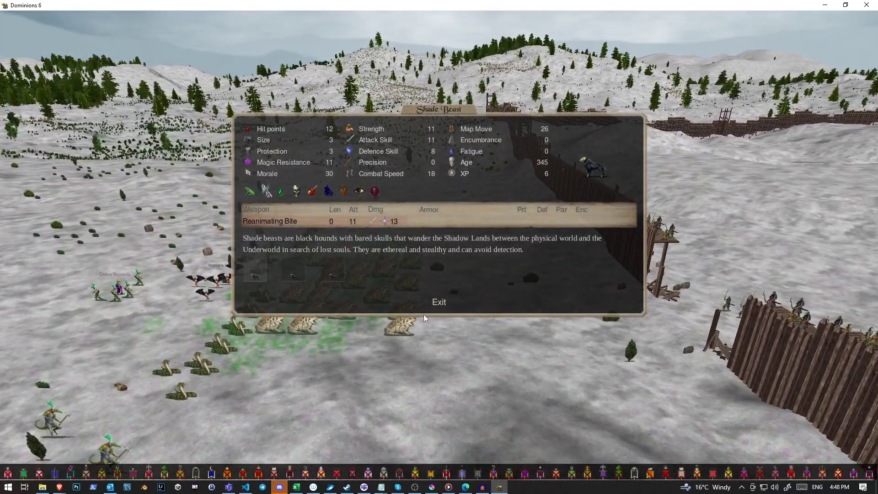
click(442, 303)
right_click(423, 292)
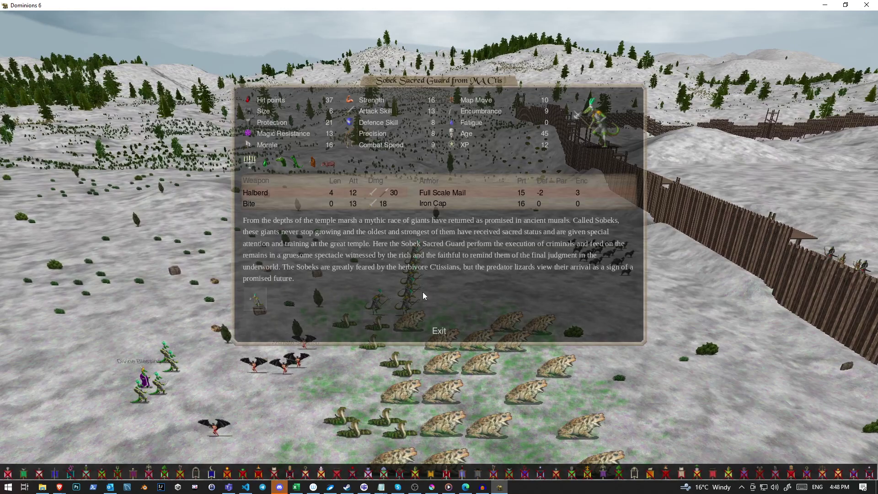
click(439, 331)
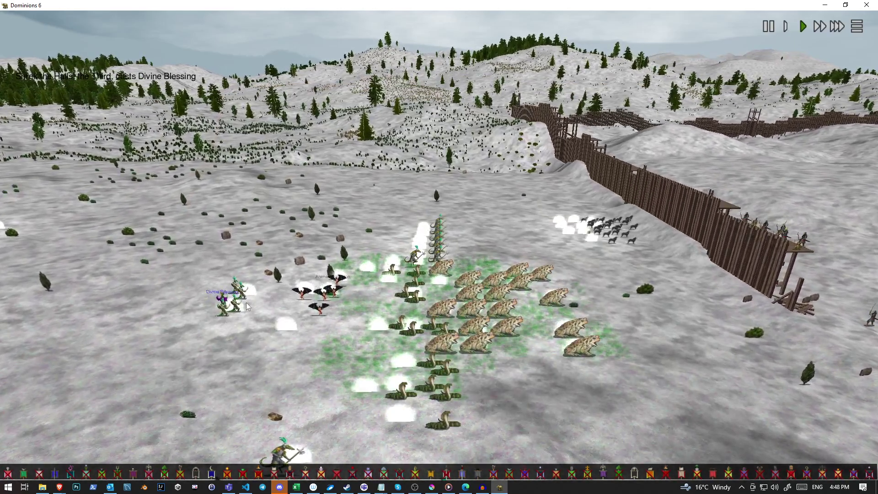
Read the Lizard King's Divine Blessing effects, then open a Monster Toad's stats.
right_click(439, 256)
click(295, 206)
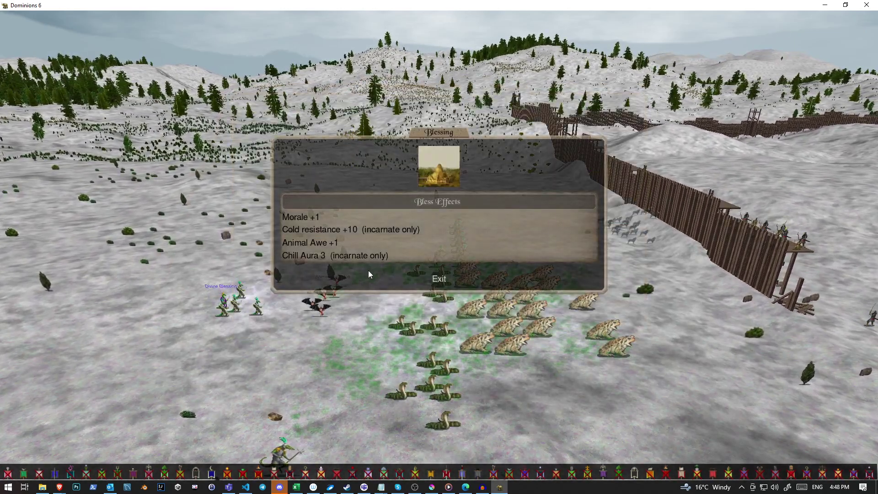
key(Left)
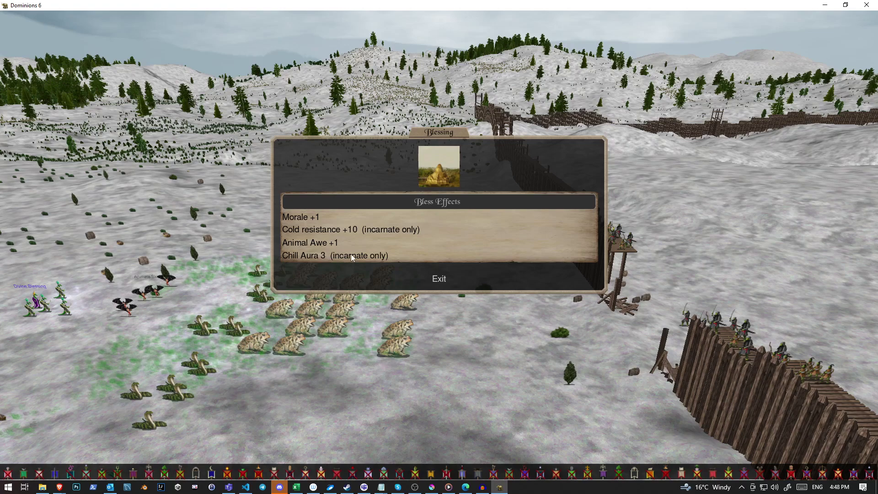
click(446, 280)
click(438, 323)
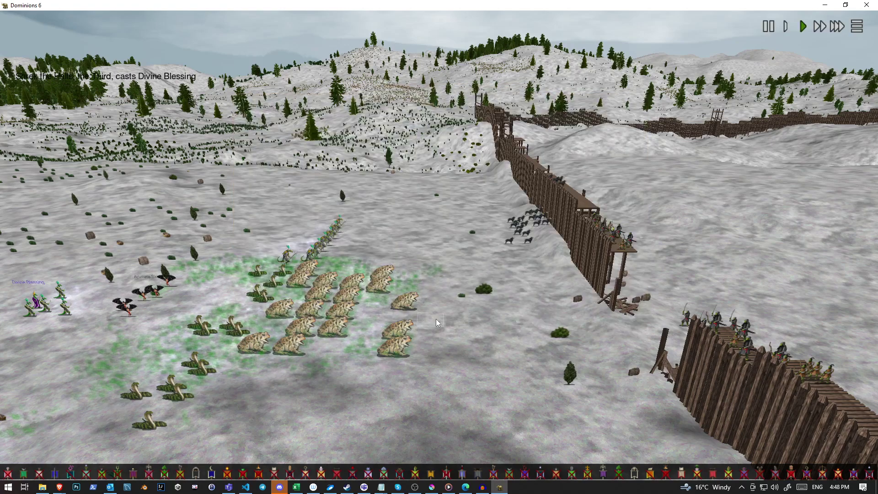
right_click(365, 307)
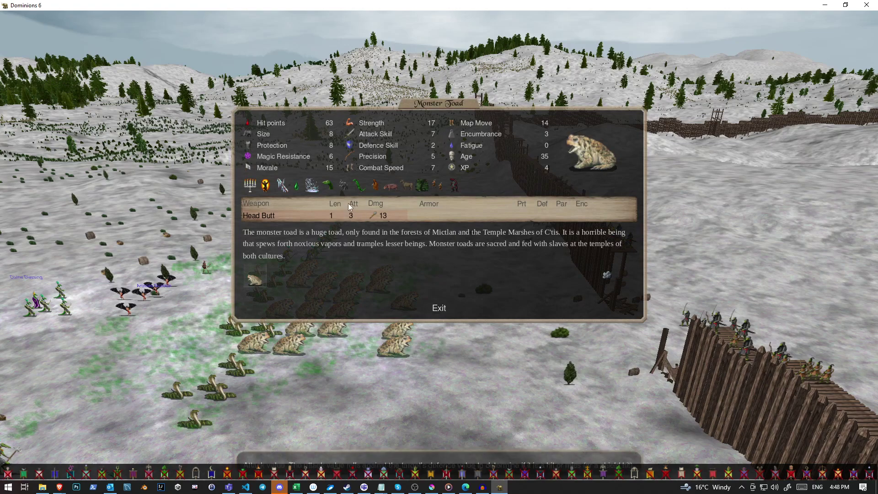
Review the Monster Toads' stats and their Head Butt weapon details.
click(441, 307)
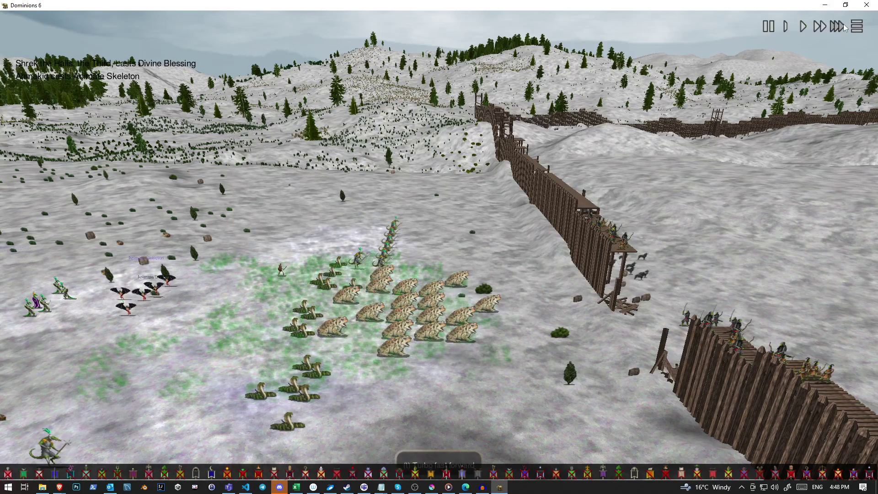
drag(628, 360, 609, 260)
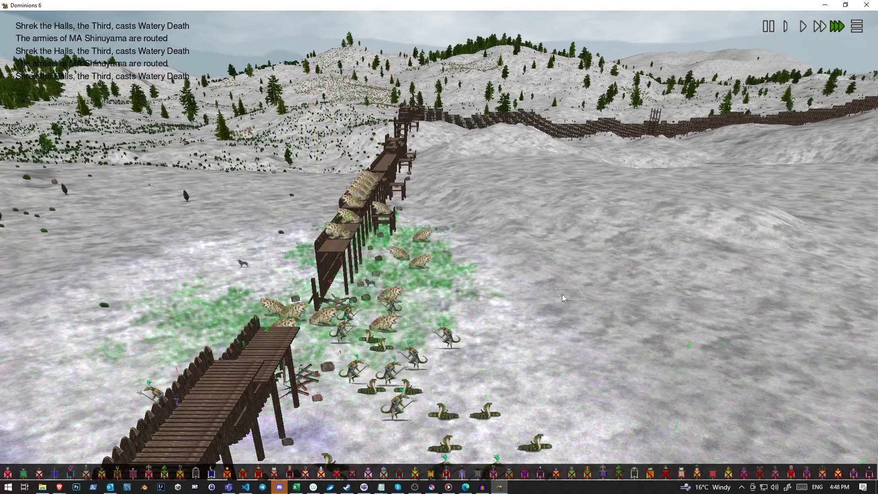
click(561, 302)
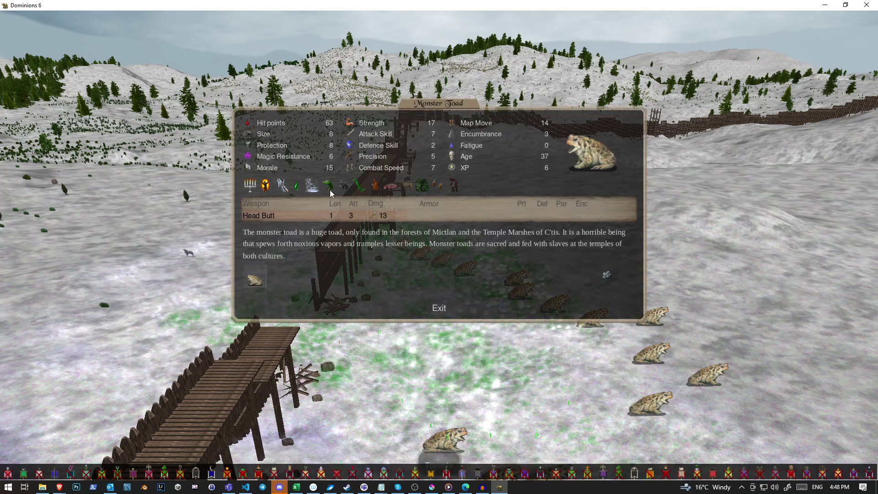
click(260, 215)
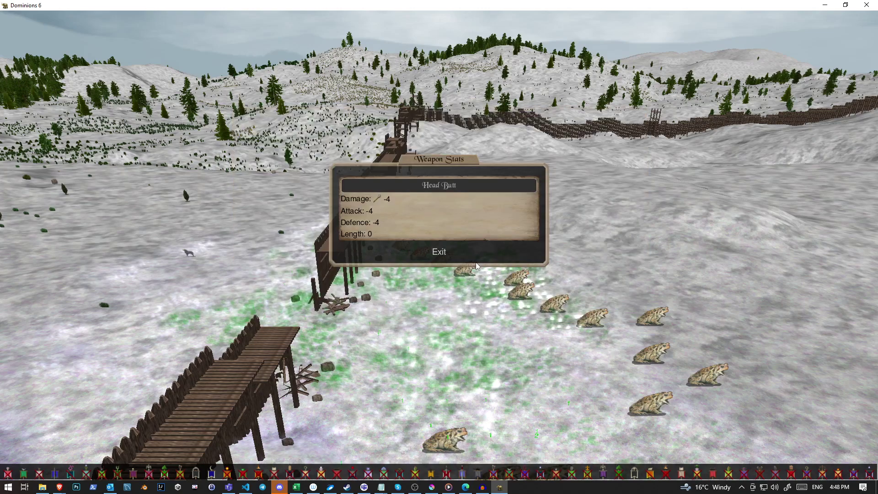
click(441, 252)
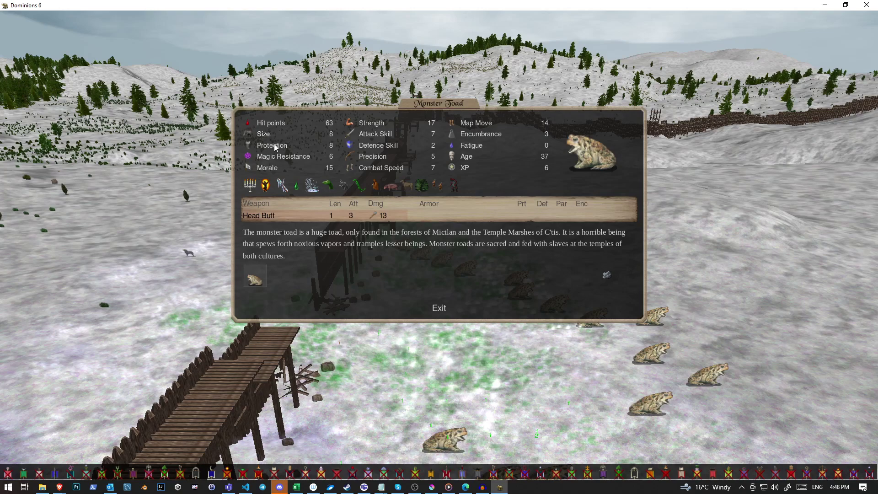
click(269, 217)
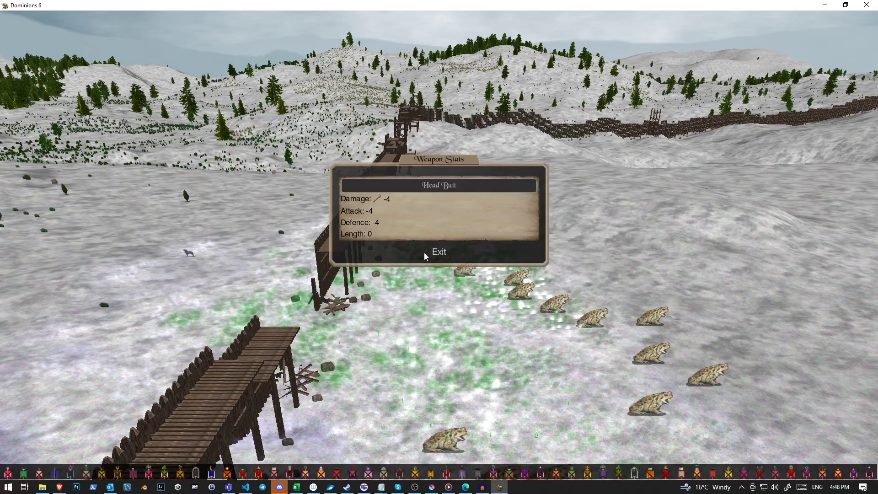
click(441, 252)
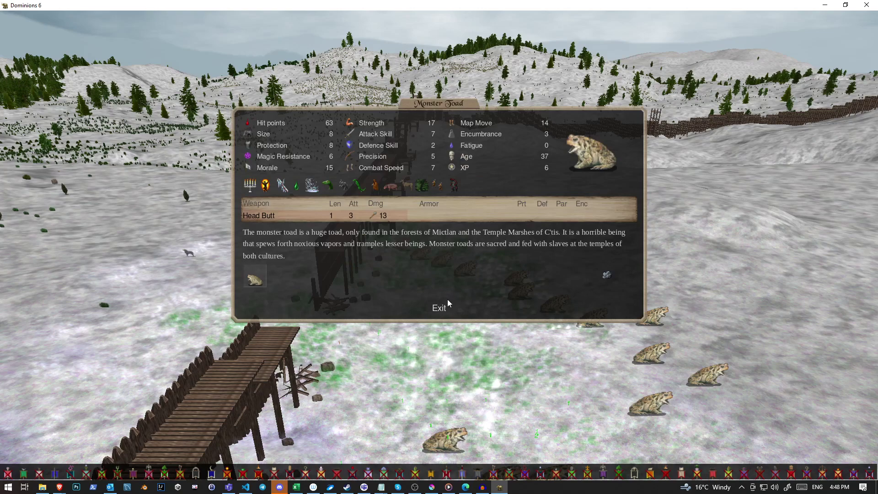
click(269, 215)
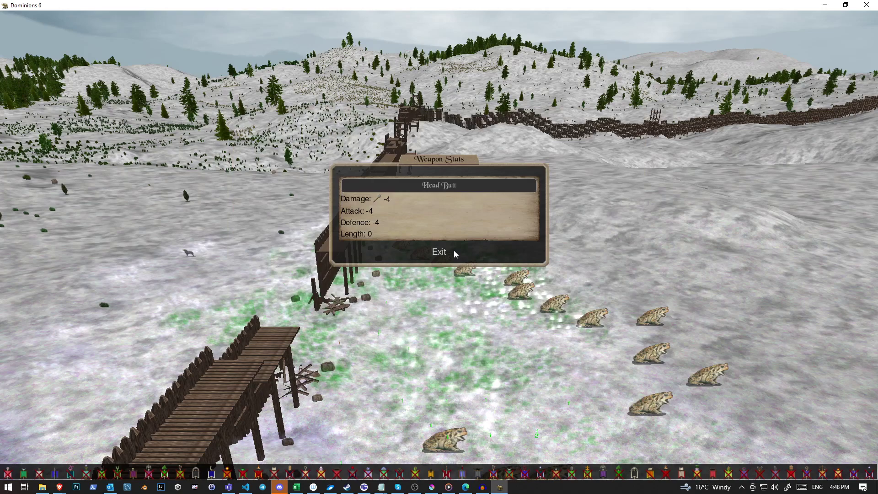
click(441, 253)
click(438, 308)
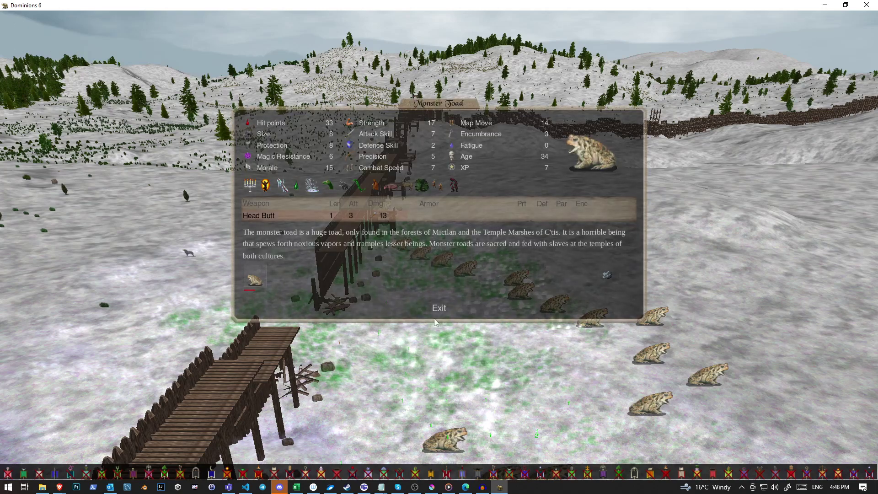
right_click(515, 296)
click(439, 310)
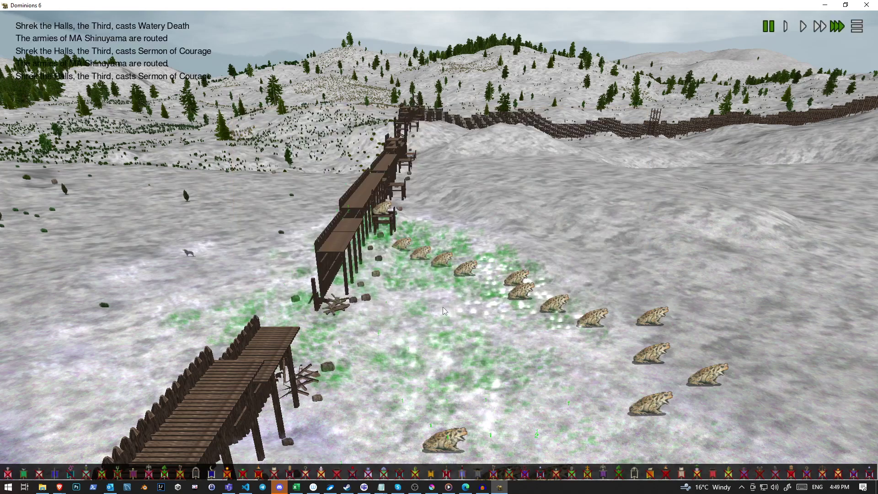
Leave the replay, read the Eryx event granting five Air Gems, and go to Nethermines.
key(Escape)
click(352, 341)
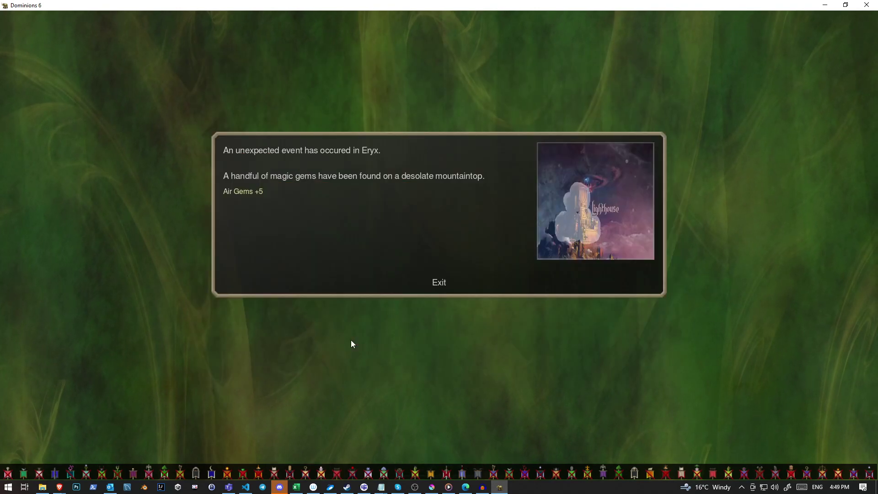
click(359, 350)
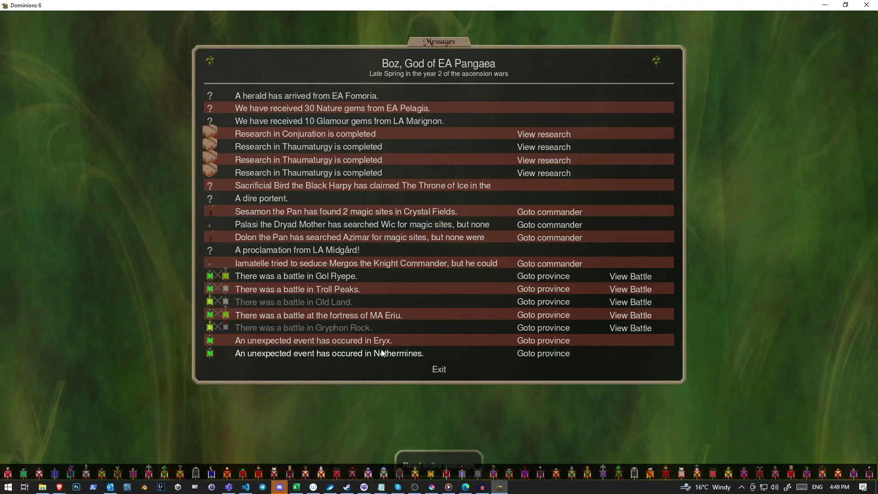
click(541, 354)
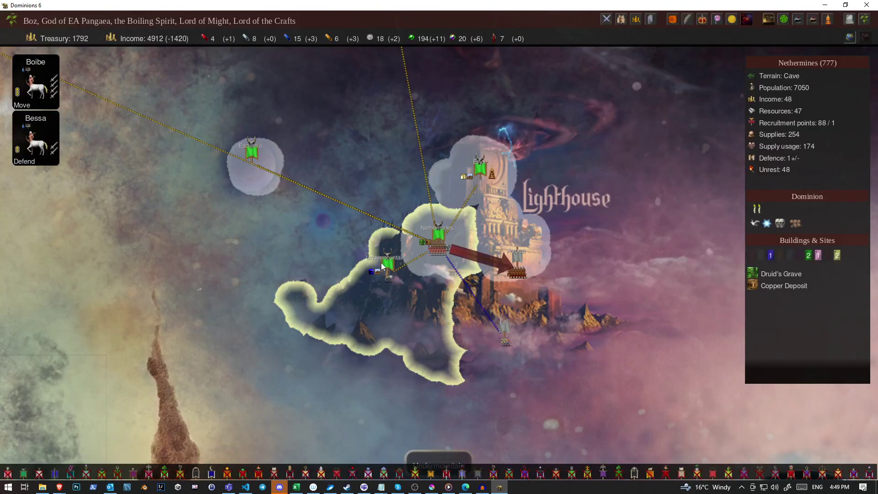
scroll(381, 263, down, 2)
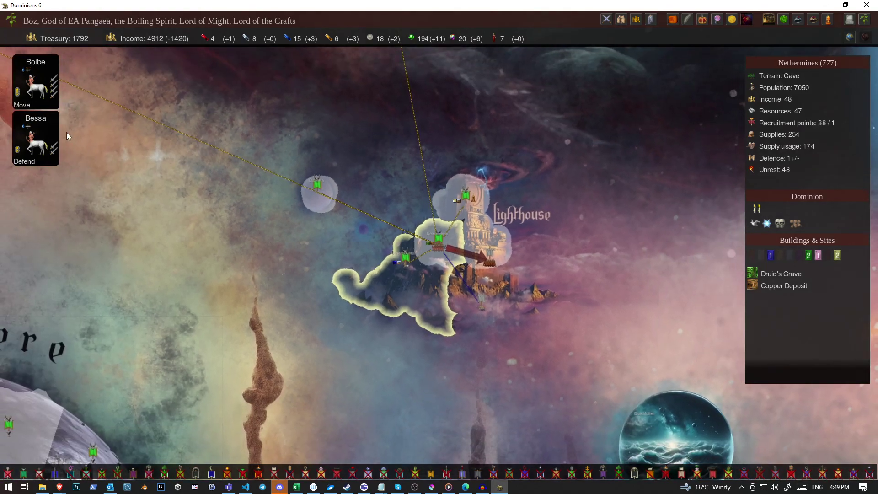
Reposition Bessa beside the white centaur squad in Nethermines' army setup.
click(52, 105)
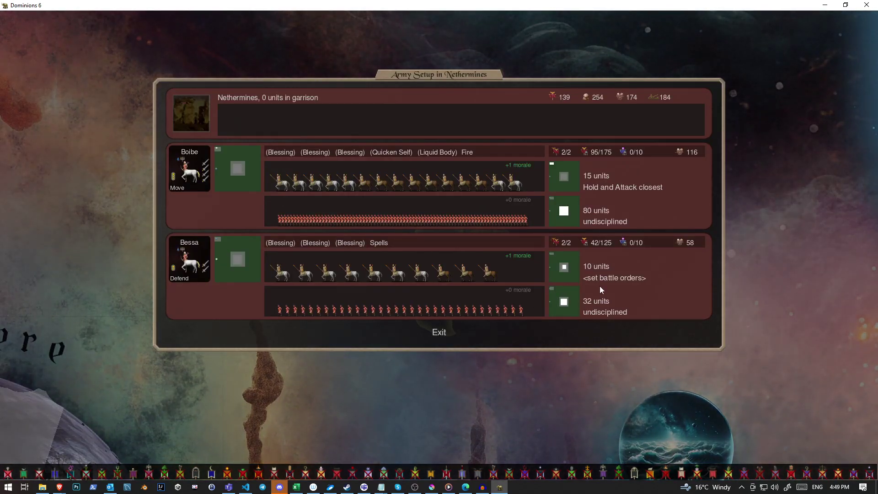
click(565, 267)
key(Escape)
click(186, 261)
click(190, 407)
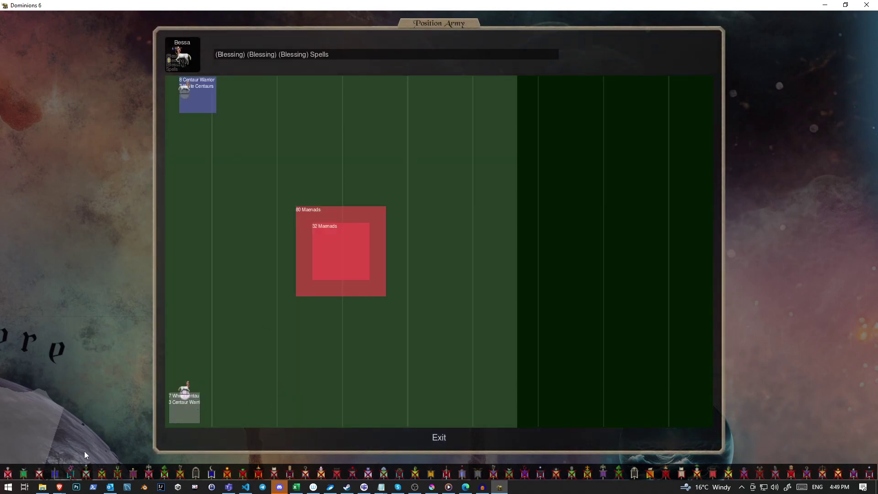
key(Escape)
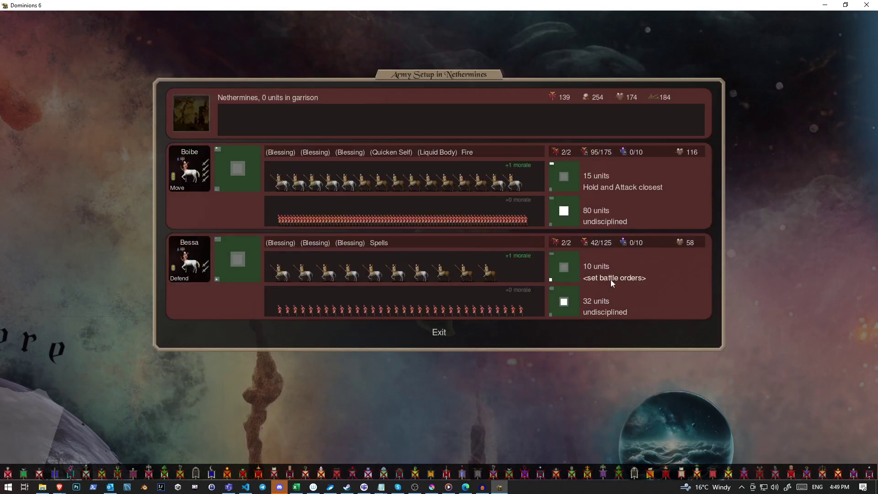
Give Bessa's ten-centaur squad and the other squad the Hold and Attack closest order.
key(w)
click(614, 188)
click(615, 277)
Check Avoca's scout report and review Boibe's orders in Nethermines.
key(Escape)
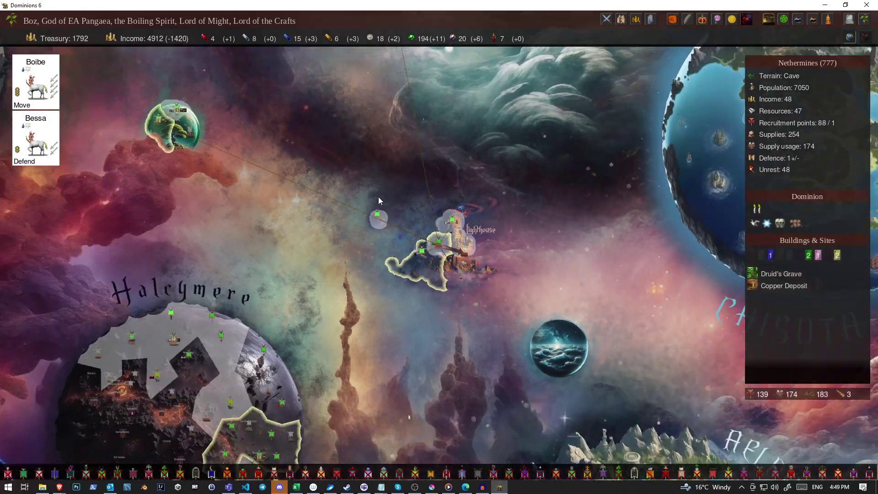
drag(378, 196, 463, 448)
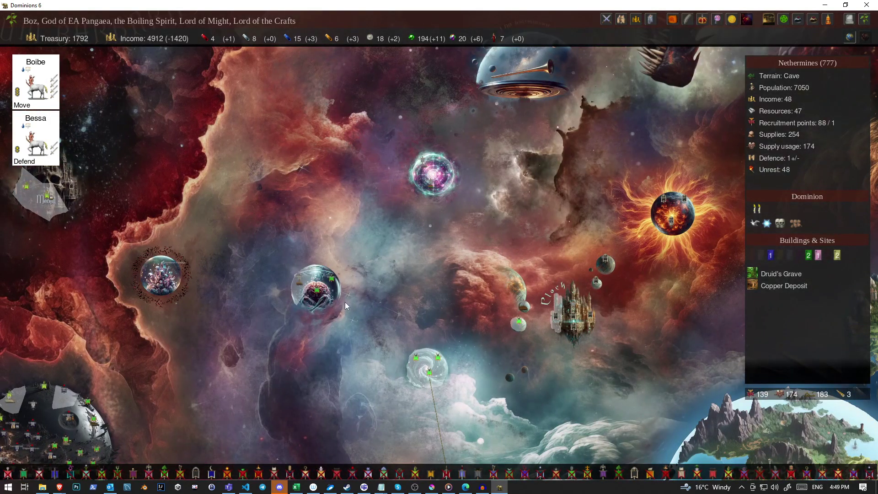
scroll(390, 193, down, 5)
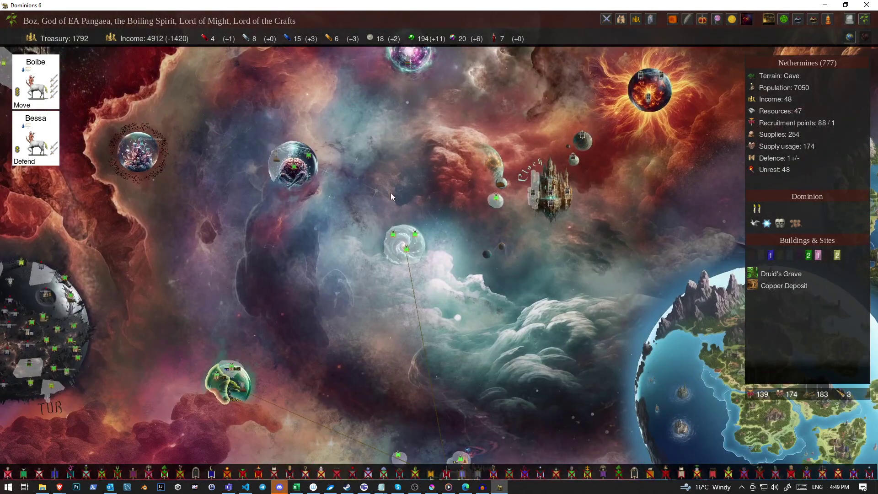
scroll(487, 265, up, 5)
click(557, 318)
scroll(557, 319, down, 3)
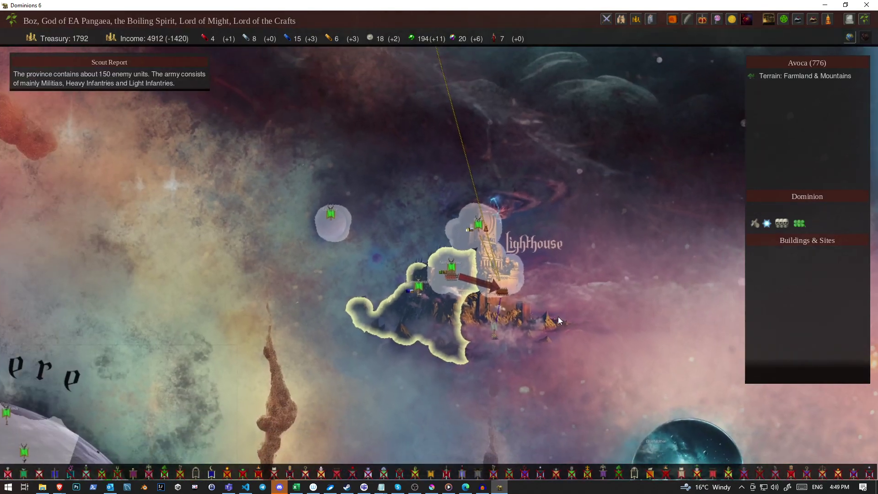
click(449, 268)
click(22, 105)
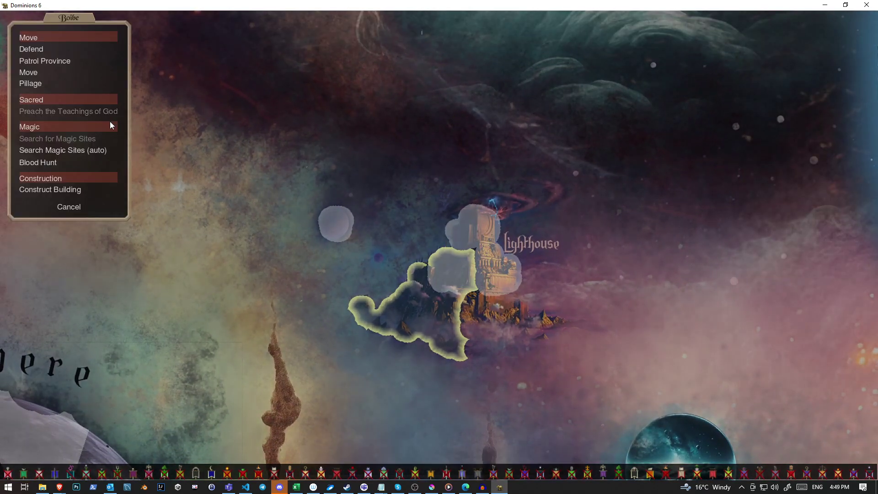
click(77, 196)
scroll(389, 101, down, 4)
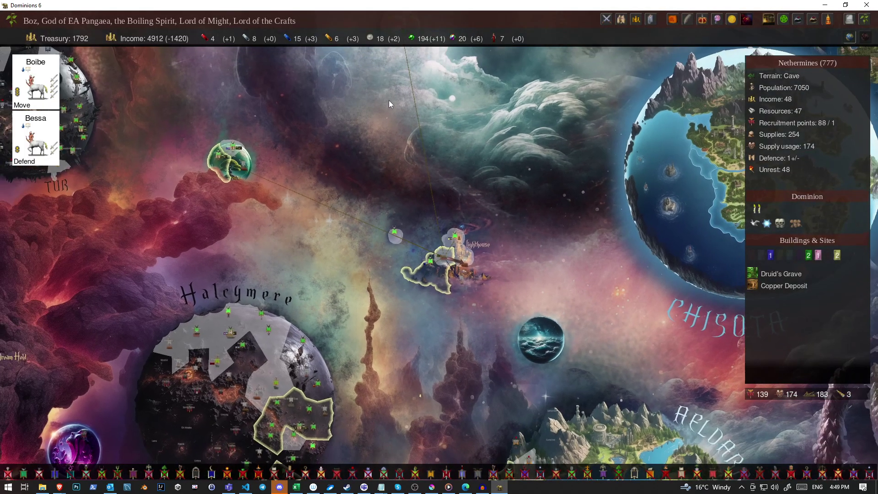
Compare Avoca's scout report with Eryx and Nethermines' commanders and march paths.
drag(298, 237, 352, 266)
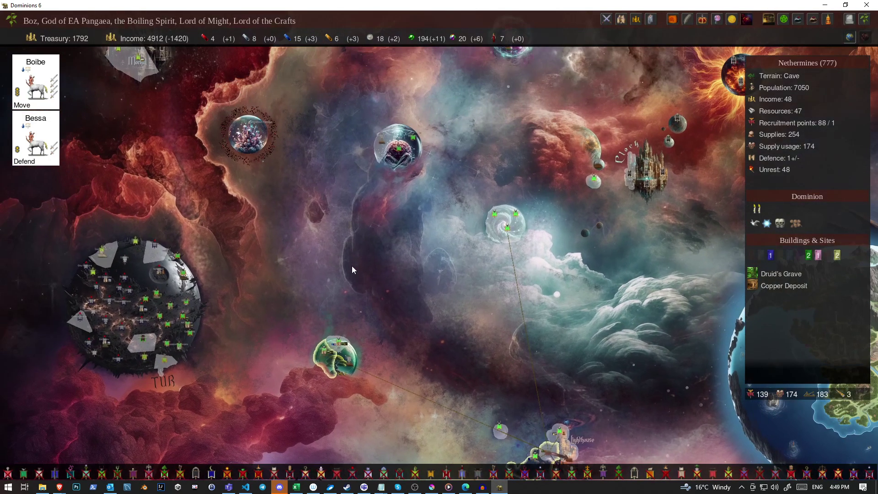
scroll(258, 157, down, 3)
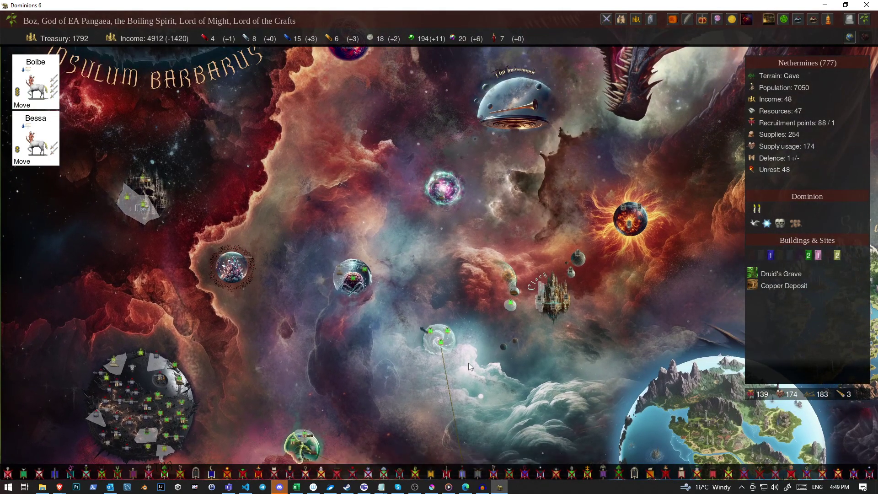
scroll(432, 130, up, 3)
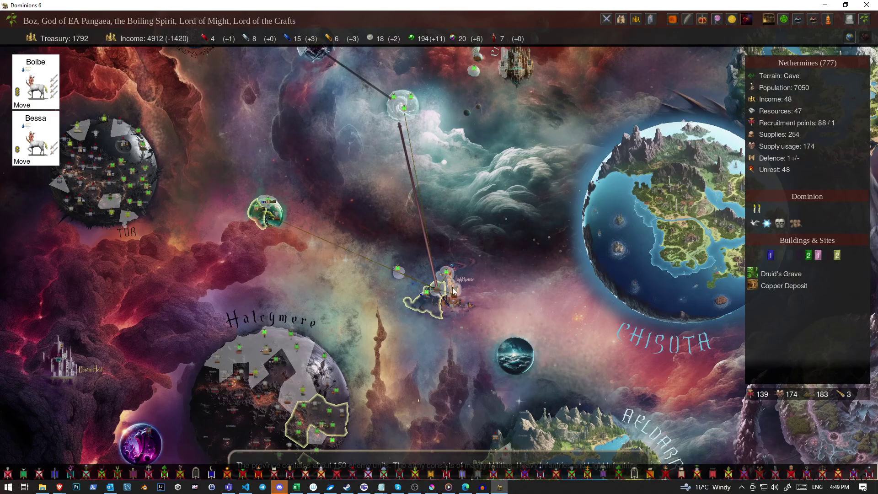
scroll(415, 180, up, 3)
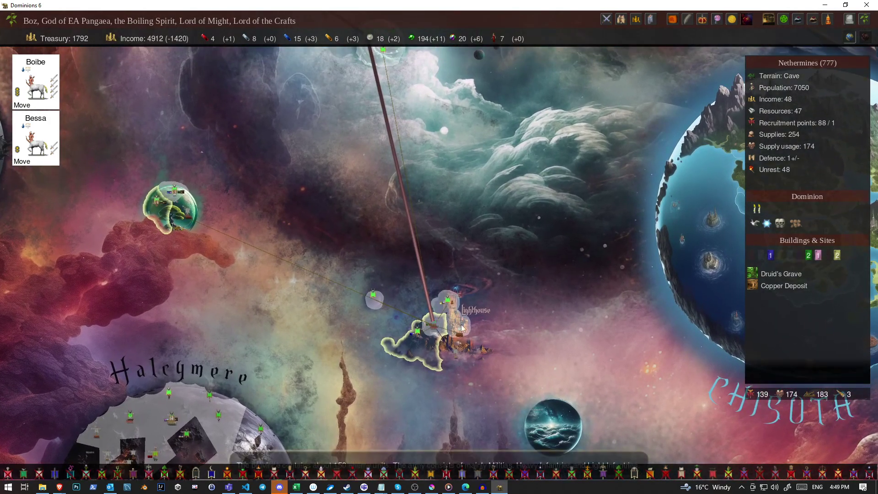
click(461, 332)
scroll(361, 188, up, 5)
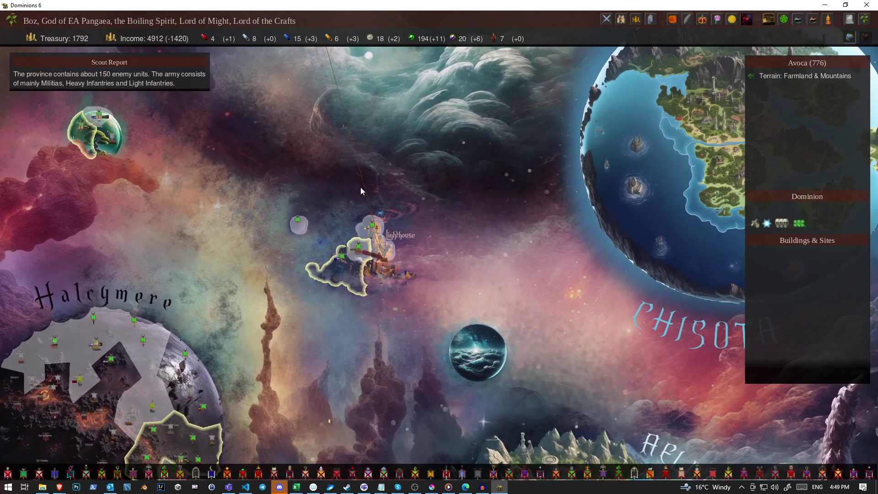
scroll(311, 215, up, 3)
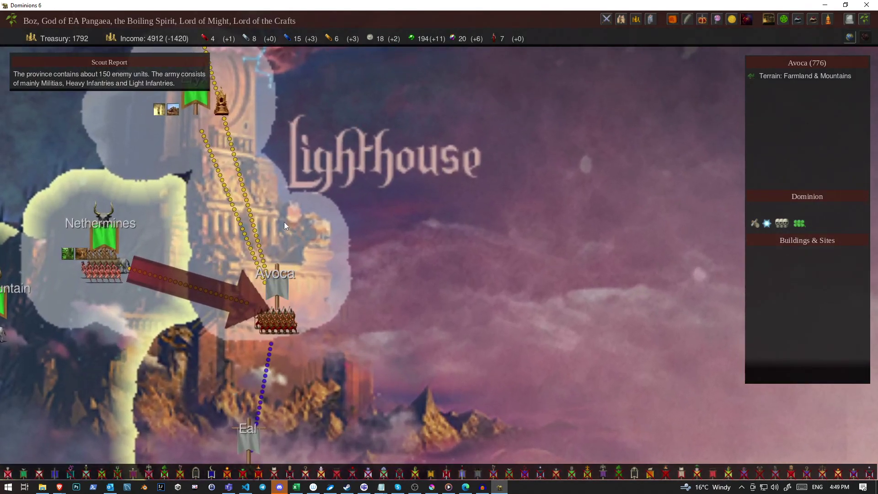
click(216, 143)
click(214, 241)
click(229, 270)
click(175, 259)
Inspect Eryx's dominion details on the map.
key(Left)
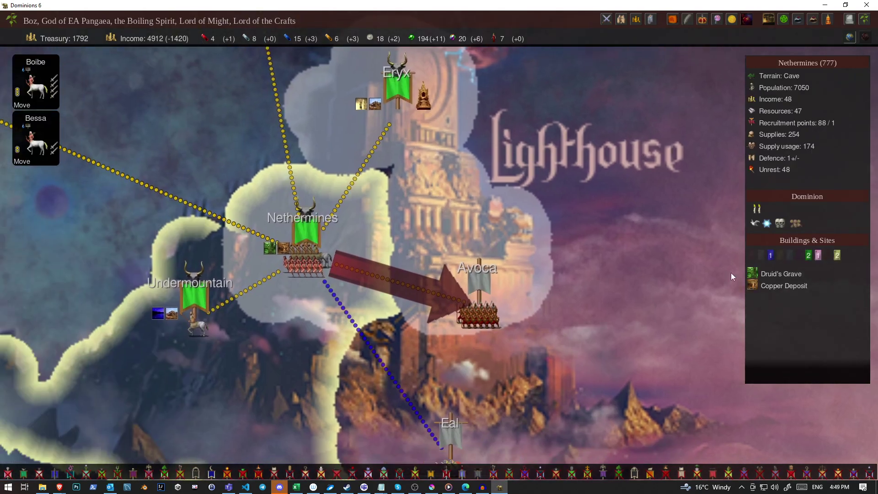
scroll(404, 367, down, 2)
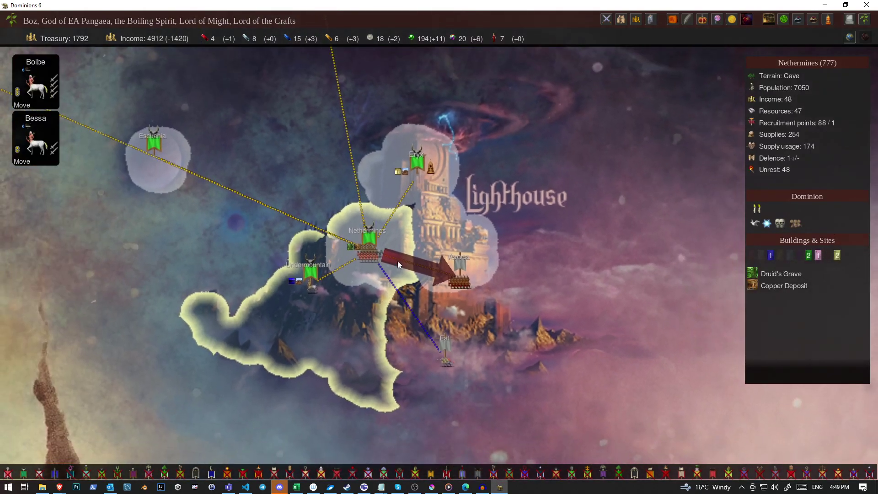
click(421, 172)
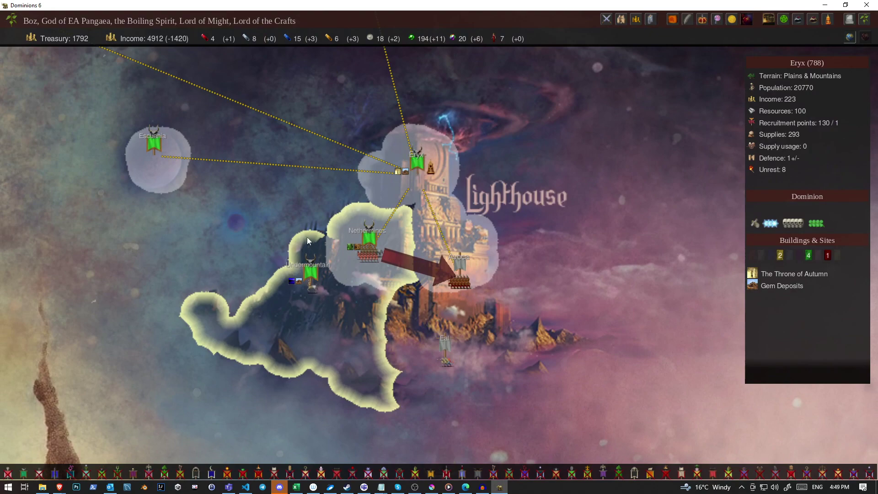
click(801, 226)
key(Escape)
Bring up Escuania and commander Iamaielle, leaving Iamaielle's orders unchanged.
click(151, 143)
drag(151, 142, 602, 315)
drag(412, 220, 153, 248)
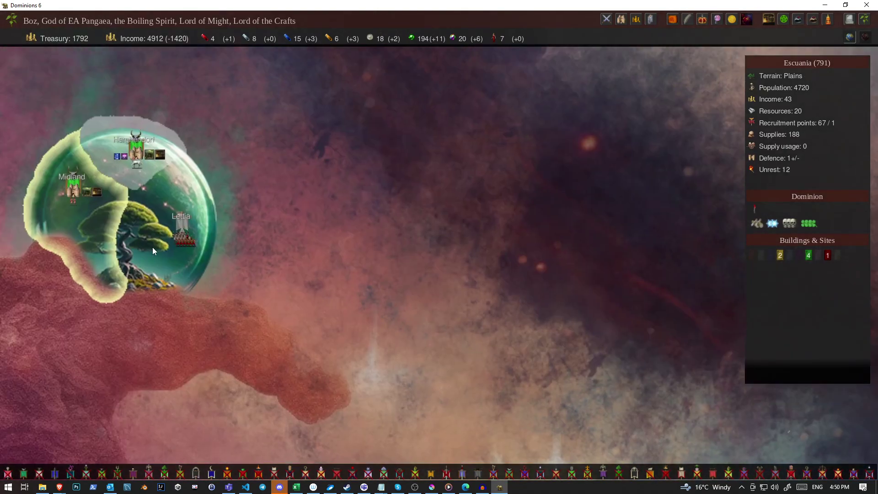
click(152, 247)
scroll(149, 227, up, 3)
click(41, 137)
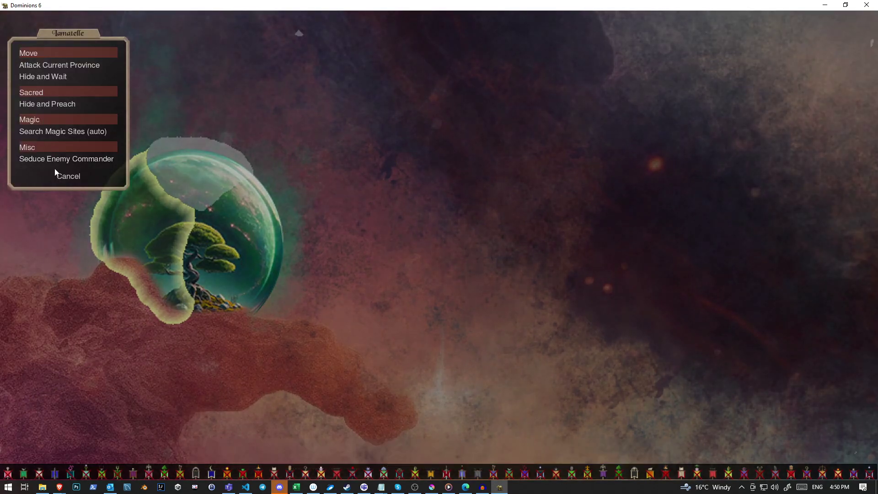
click(68, 176)
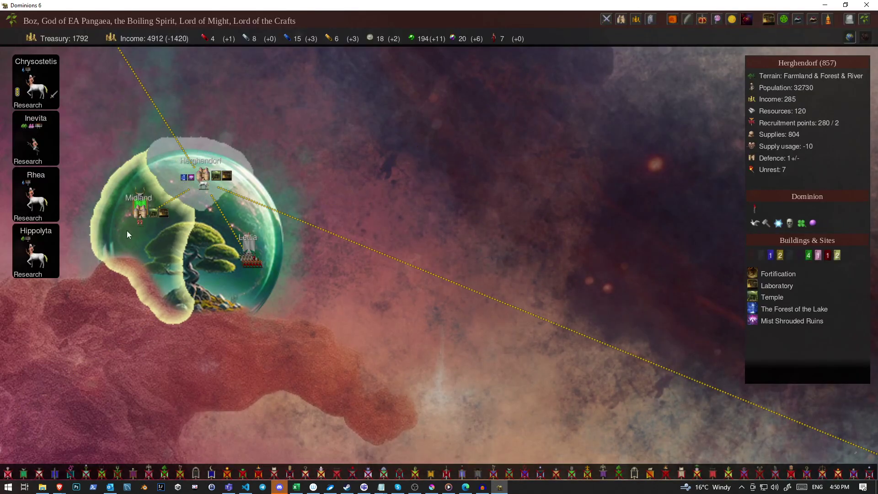
Review Inevita's astral ritual spells, then bring up the magic research overview.
click(35, 137)
click(39, 131)
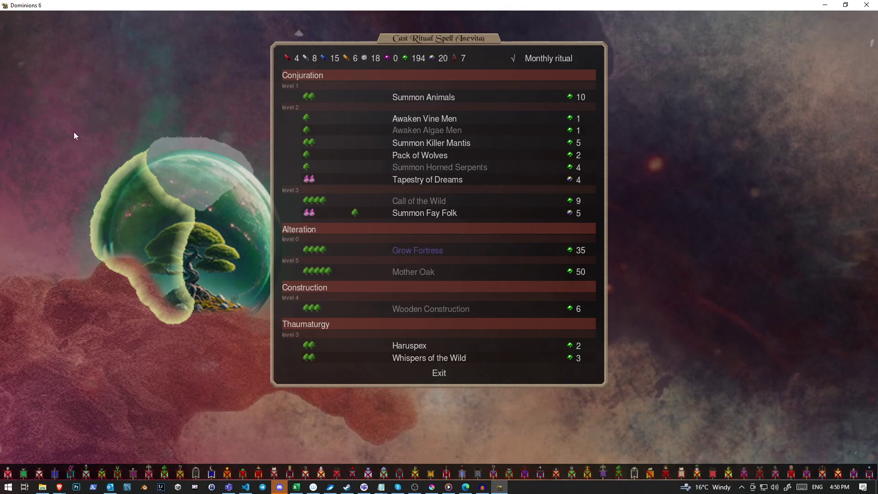
click(309, 179)
key(Escape)
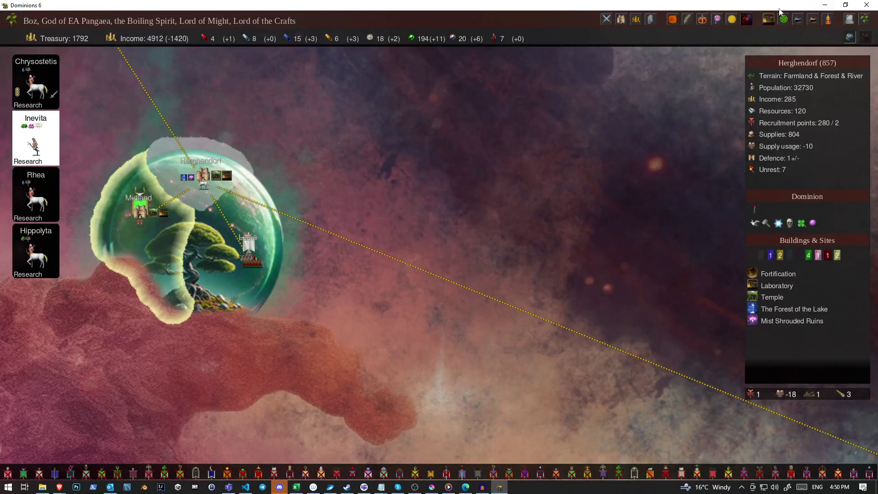
key(F5)
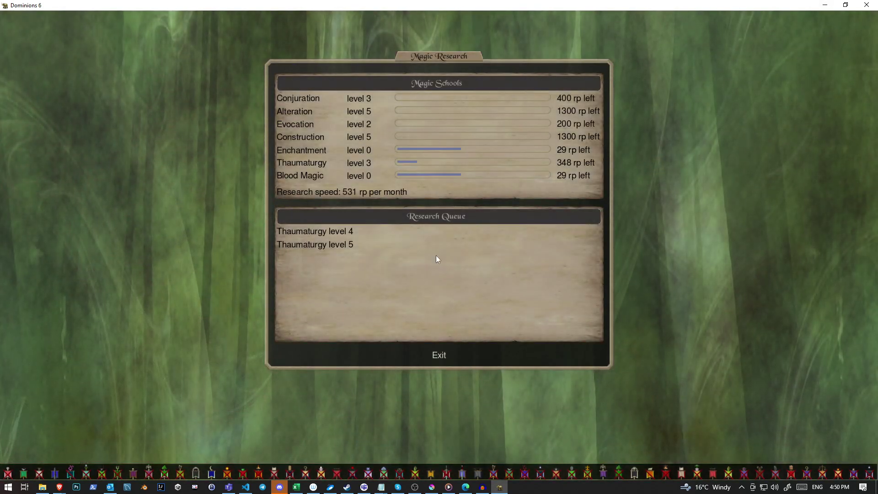
Browse the Conjuration spell lists, including the glamour conjurations.
click(302, 100)
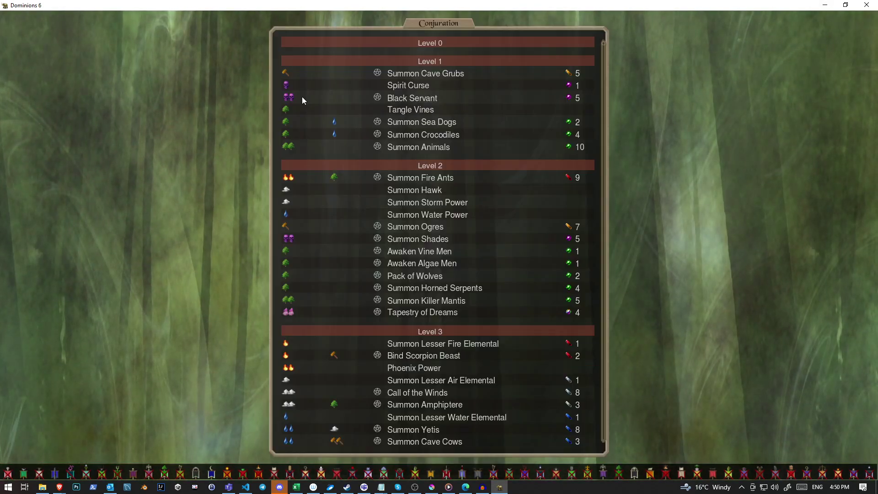
key(Escape)
click(303, 97)
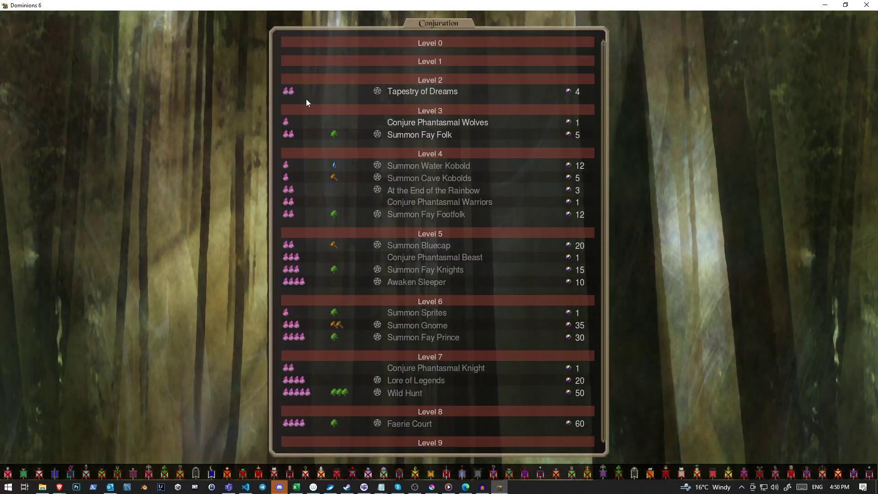
key(Escape)
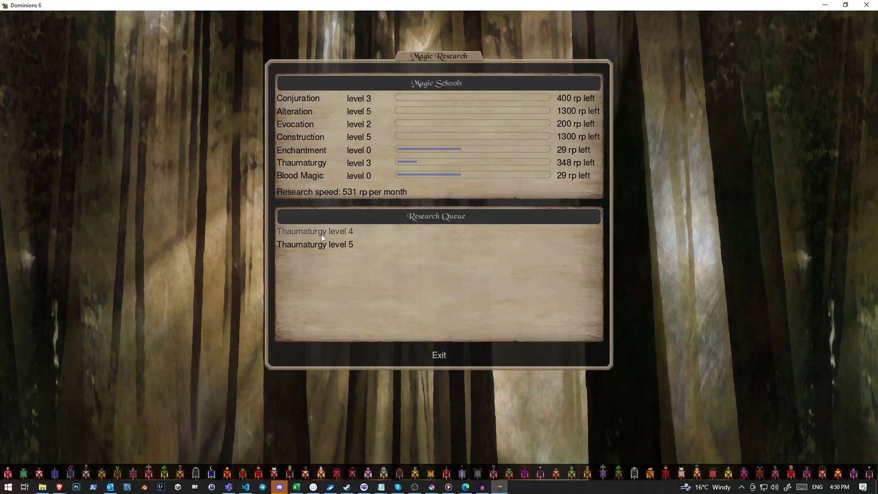
Queue Conjuration level 4 ahead of Thaumaturgy levels 4 and 5.
click(322, 233)
click(303, 101)
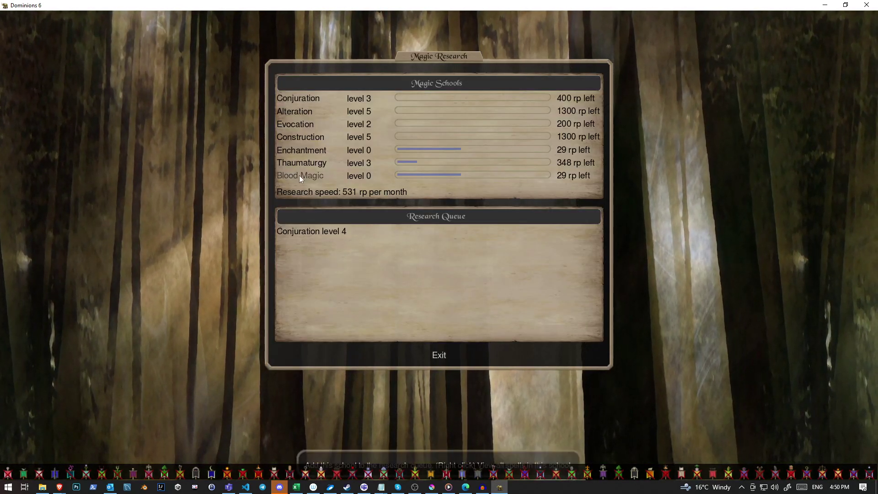
click(305, 163)
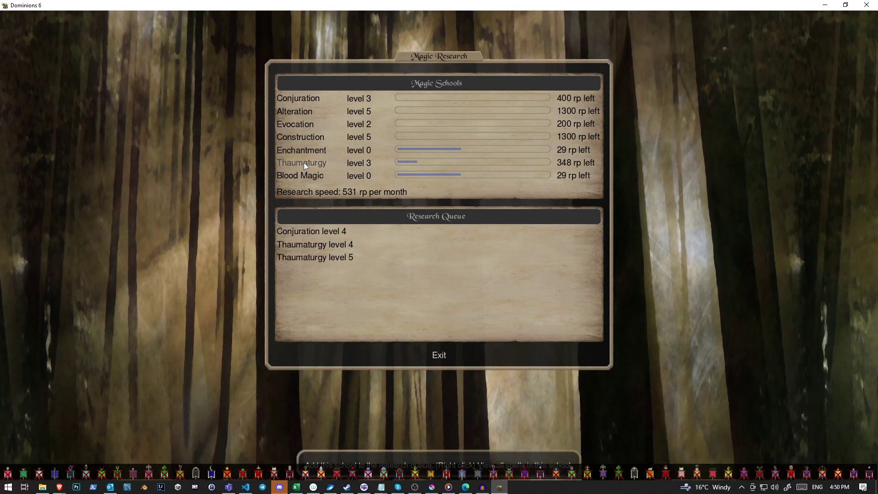
key(Escape)
Give Aigion, Autonoos and Tenedos the Research order instead of Defend.
click(304, 163)
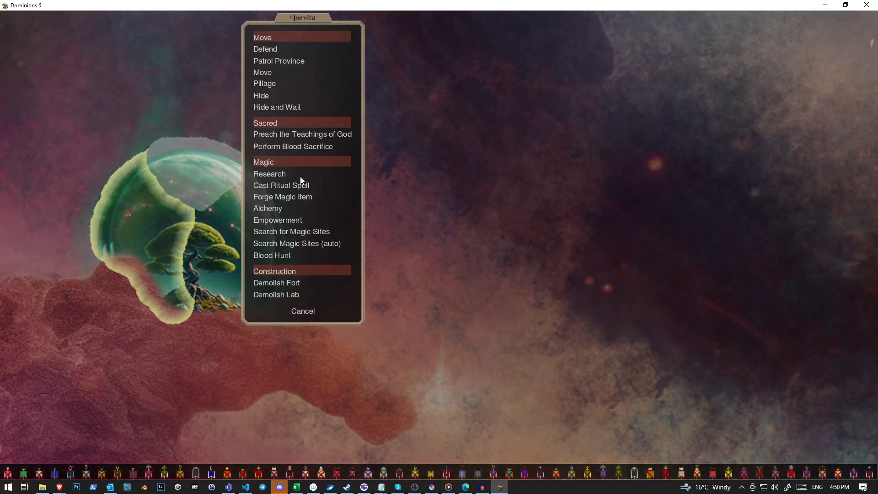
click(270, 174)
scroll(161, 238, down, 3)
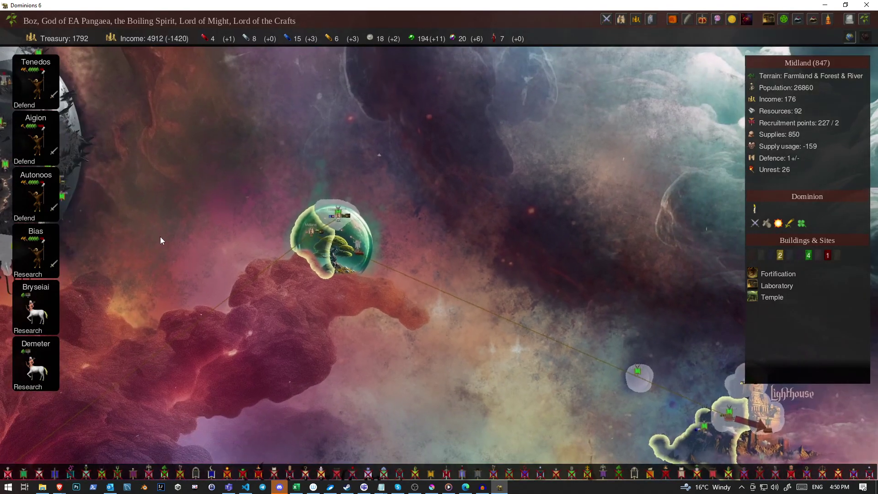
click(48, 140)
shift+click(33, 194)
shift+click(35, 82)
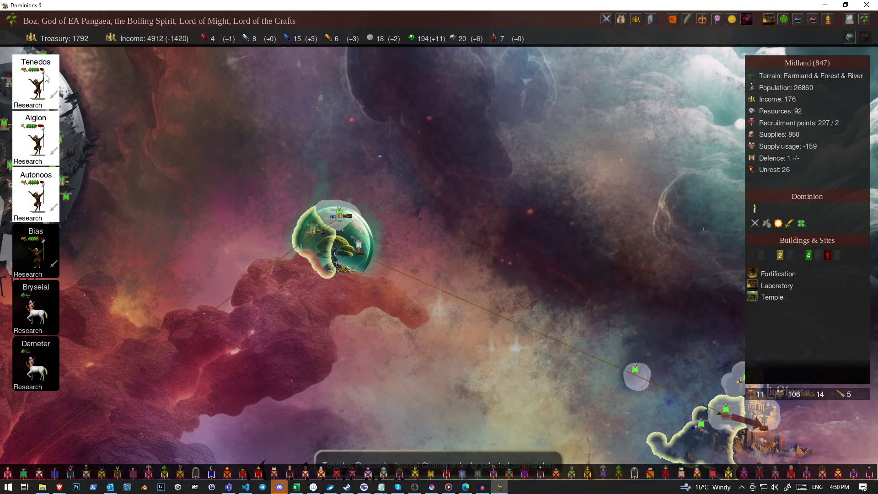
key(r)
scroll(439, 247, down, 3)
key(m)
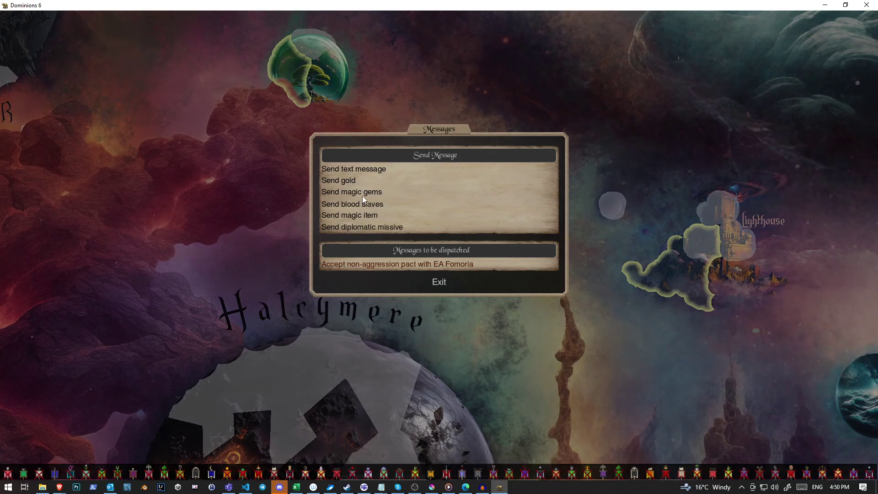
Queue two magic-item gifts to EA R'lyeh, one Bear Claw Talisman each.
click(374, 213)
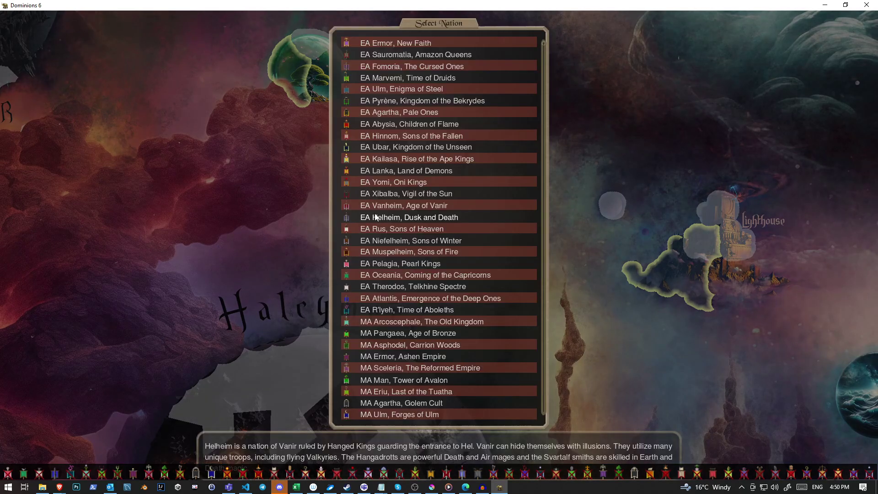
click(420, 311)
click(263, 66)
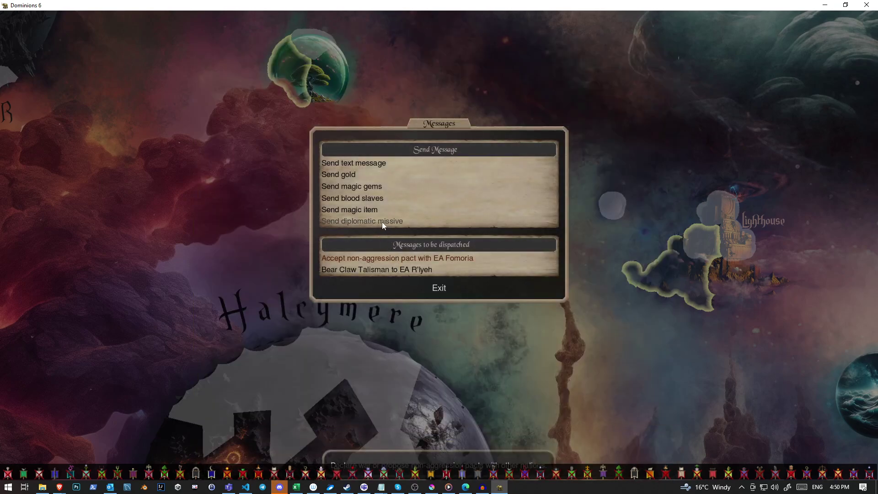
click(374, 209)
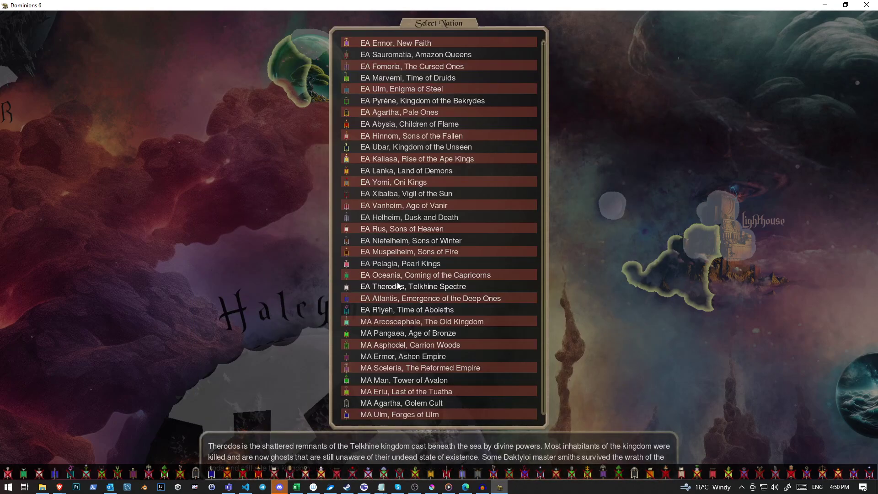
click(403, 356)
click(243, 65)
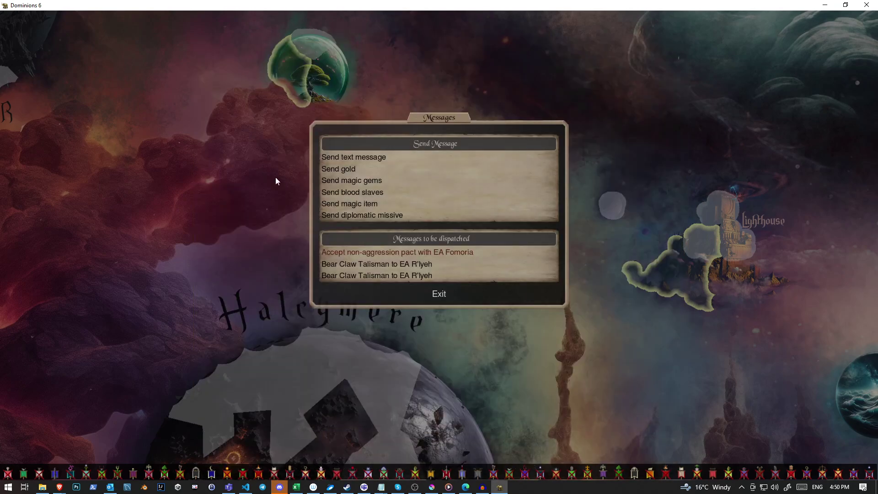
Inspect EA Pangaea, Undrase, Ironwood Forest and The Green Wall, ending on Pylene's army in Agenor.
key(Escape)
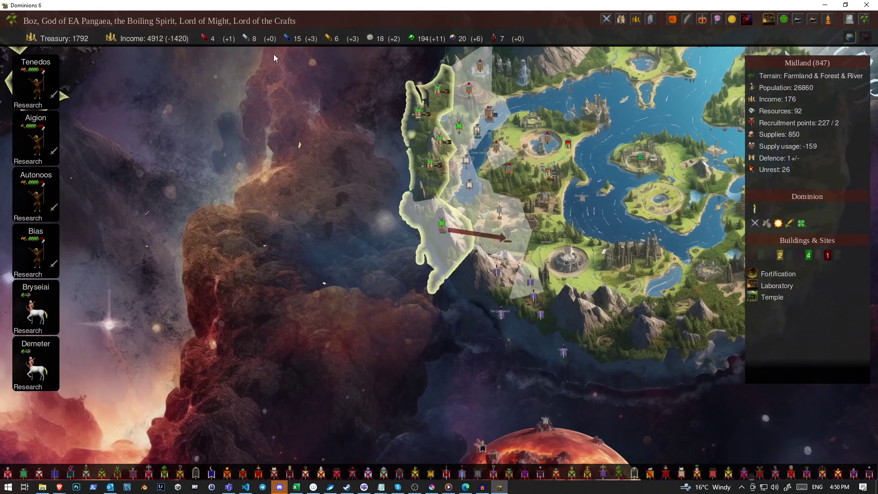
scroll(440, 247, down, 5)
scroll(353, 242, down, 5)
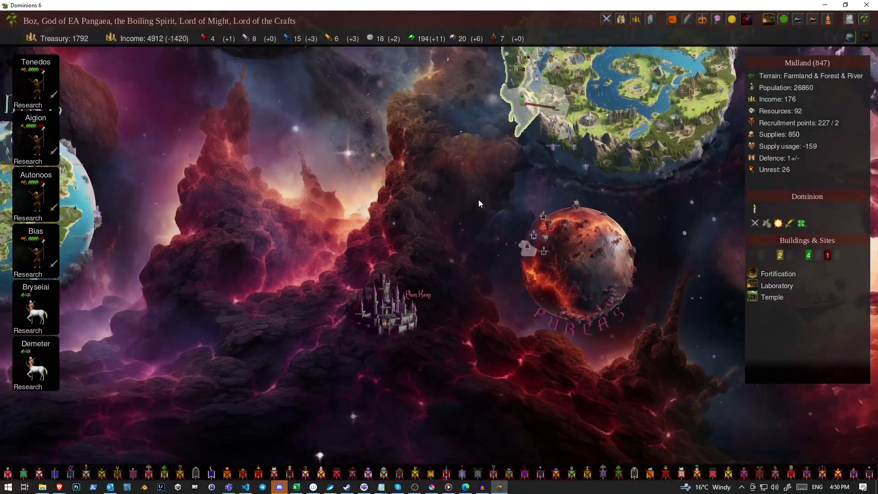
scroll(416, 306, up, 4)
click(310, 239)
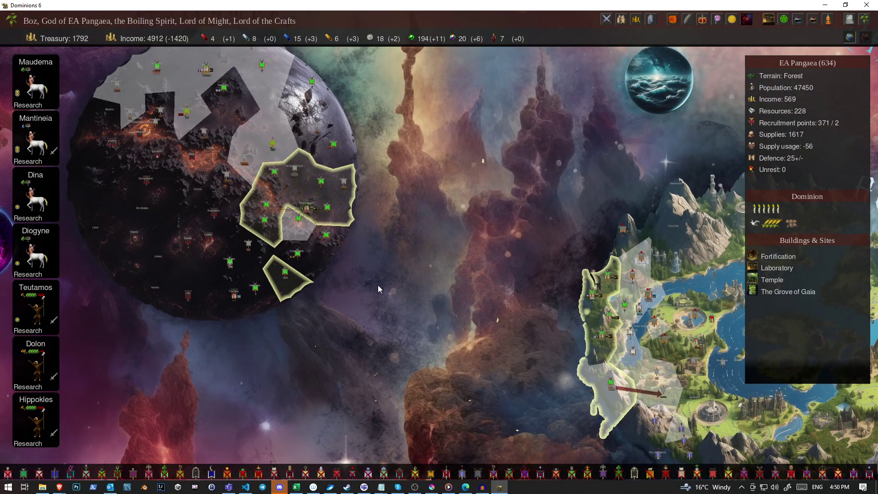
click(614, 288)
click(599, 296)
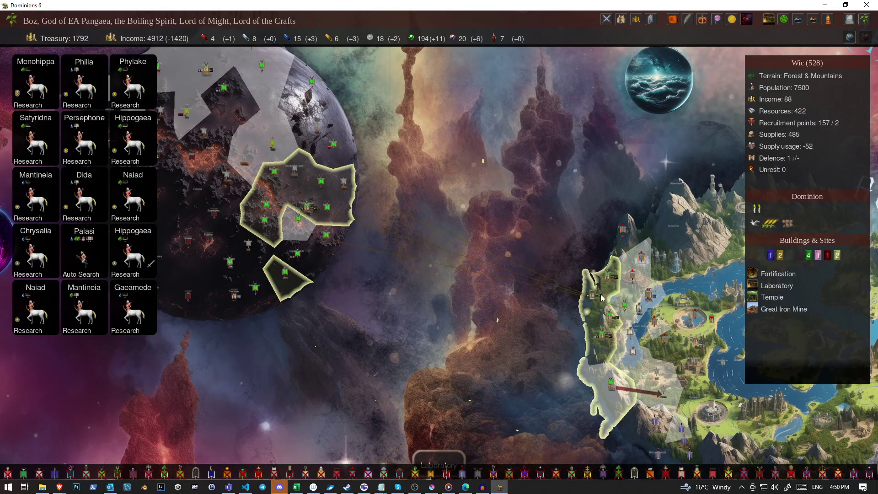
scroll(510, 278, up, 5)
click(529, 287)
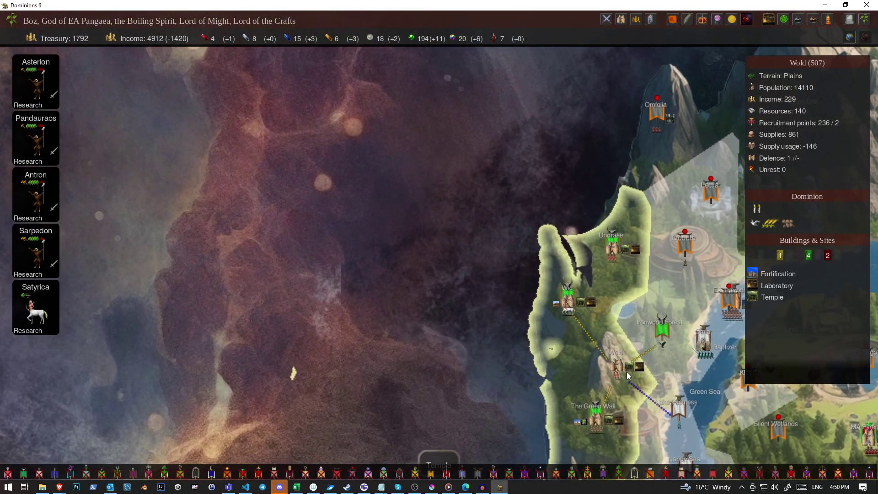
scroll(529, 287, up, 4)
click(386, 322)
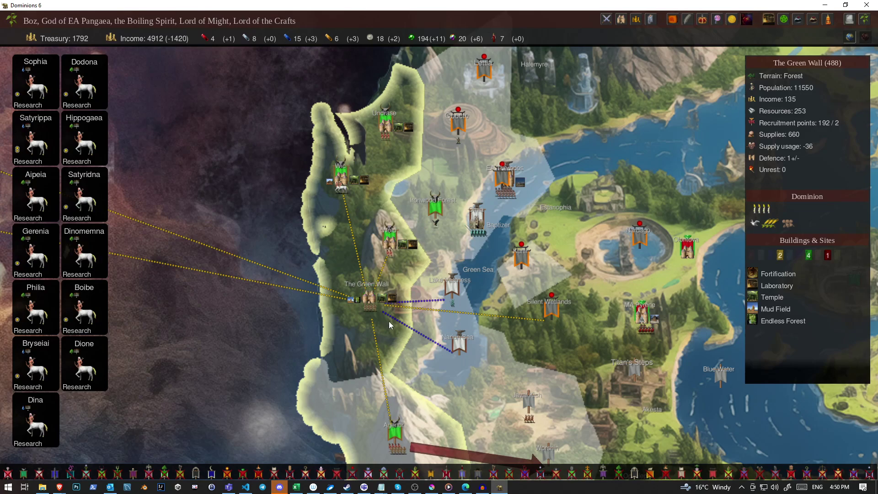
scroll(389, 322, down, 3)
click(278, 266)
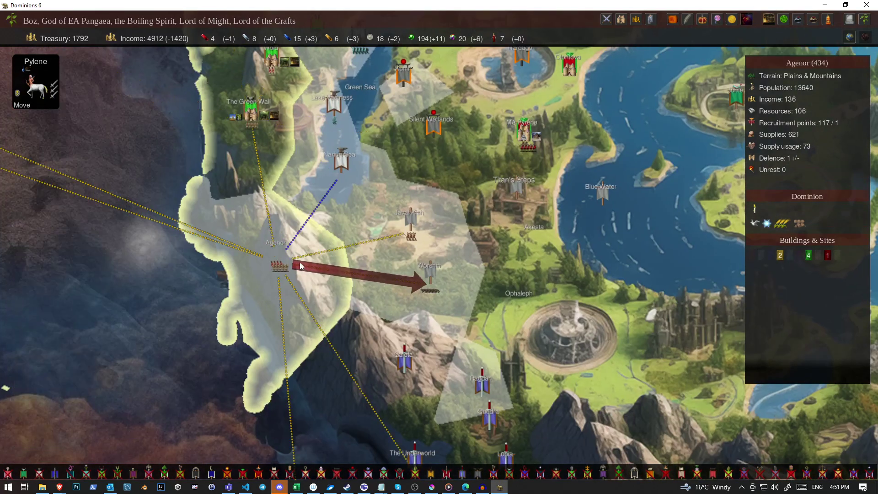
scroll(300, 266, down, 3)
Place Pylene's two squads side by side in Agenor's army setup.
click(300, 262)
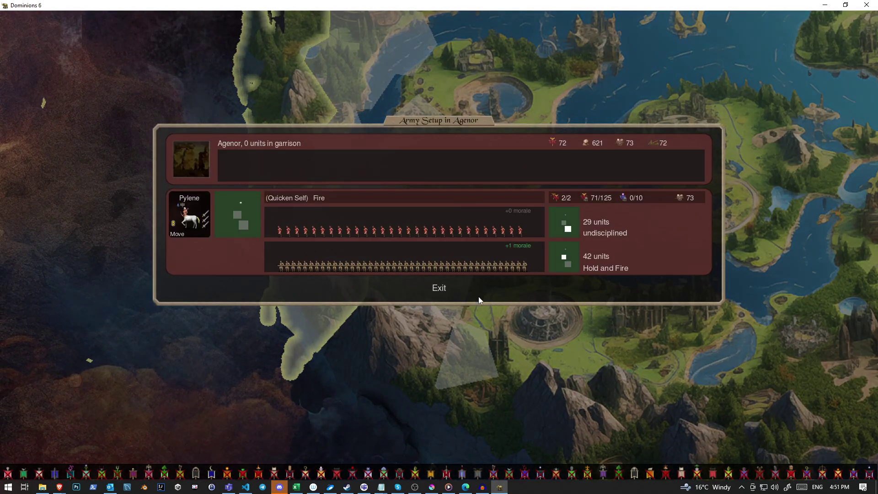
click(566, 257)
drag(393, 329, 406, 251)
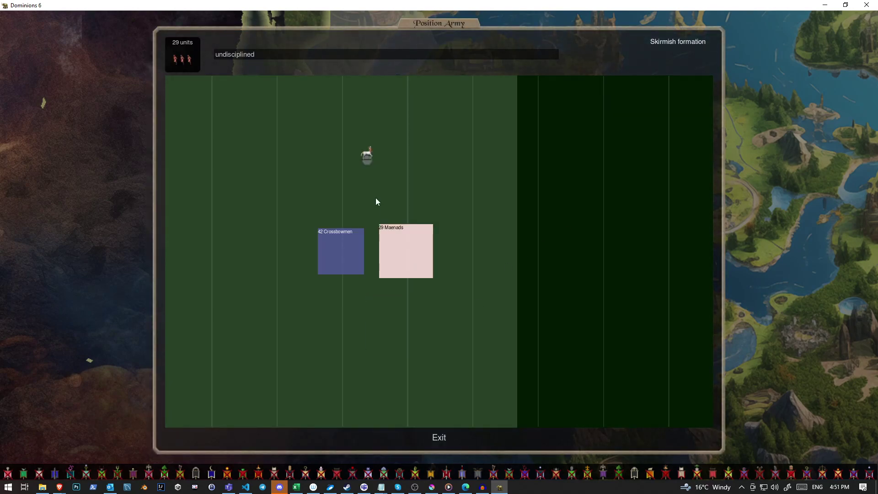
click(565, 256)
drag(394, 330)
key(Escape)
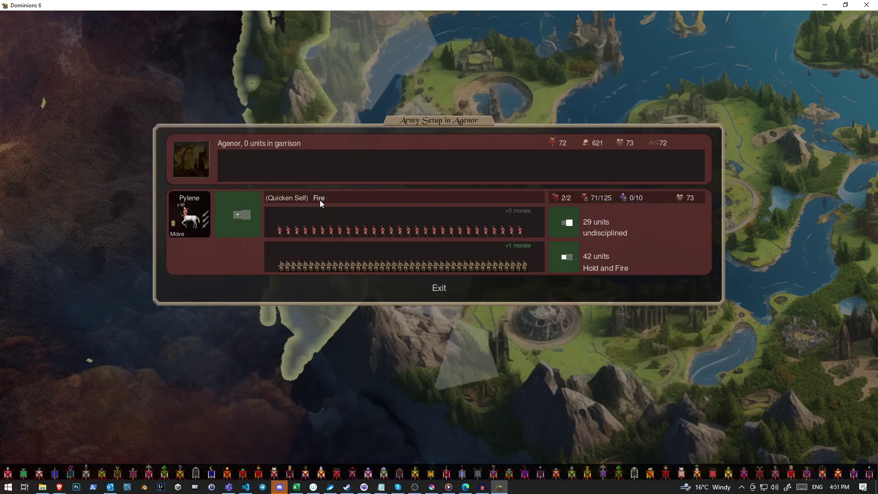
Remove two extra Blessings, leaving Blessing, Quicken Self, Liquid Body, then Fire.
click(320, 200)
click(298, 199)
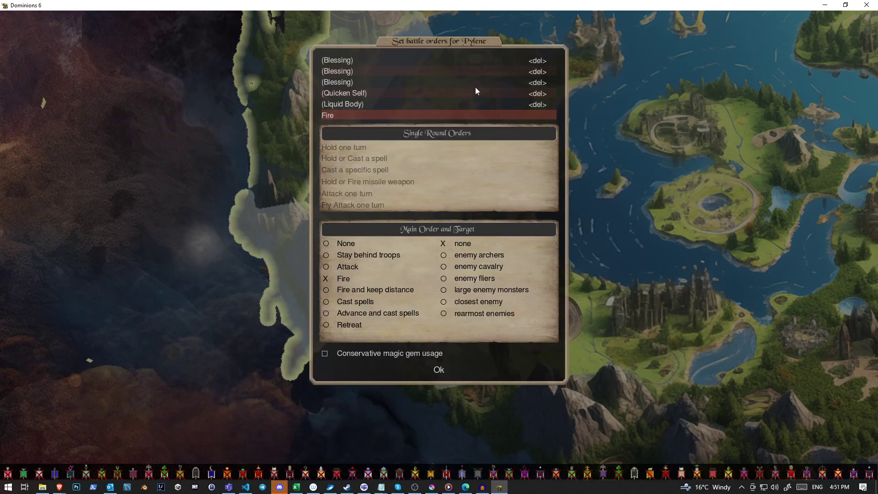
click(542, 71)
click(540, 72)
key(Escape)
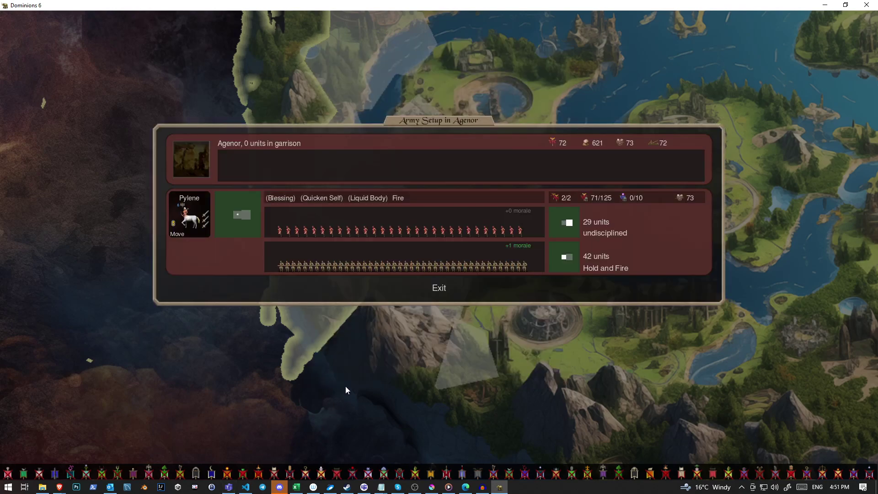
key(Escape)
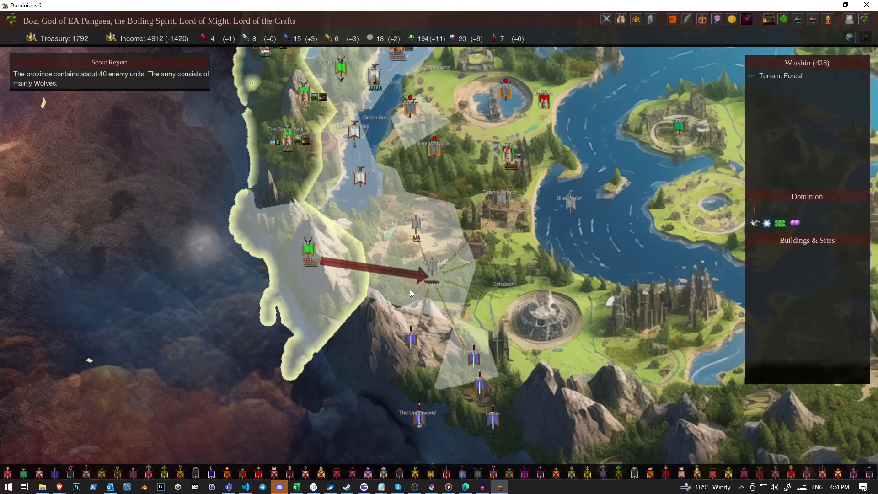
Review the scout reports for Javal Kish and Worshin.
click(436, 198)
click(416, 226)
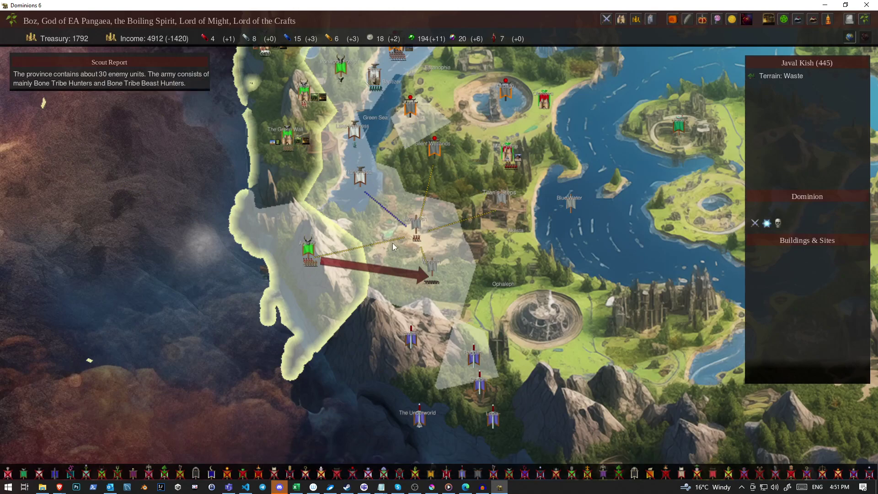
click(423, 279)
scroll(356, 144, up, 5)
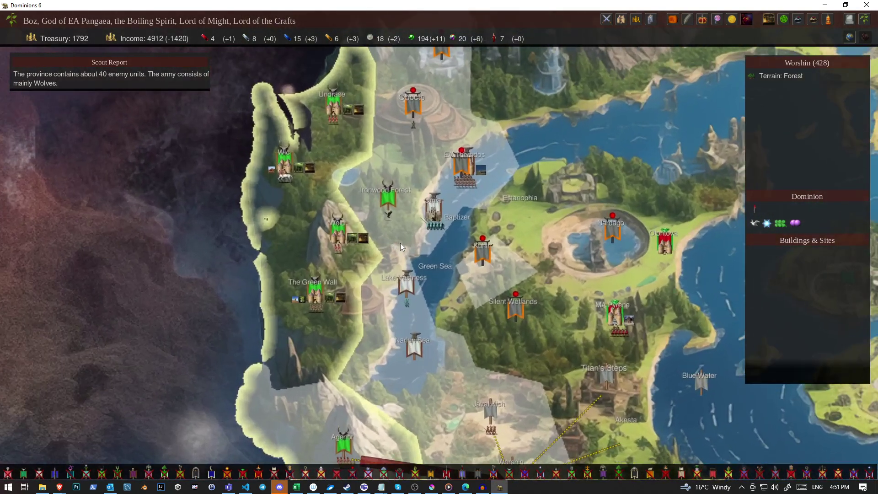
Check the recruitment screens for The Green Wall and Wold.
click(306, 309)
key(r)
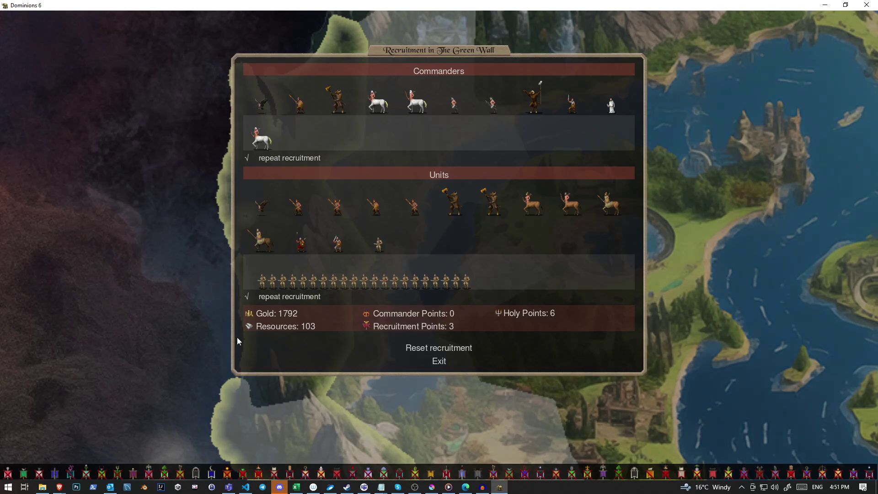
key(Escape)
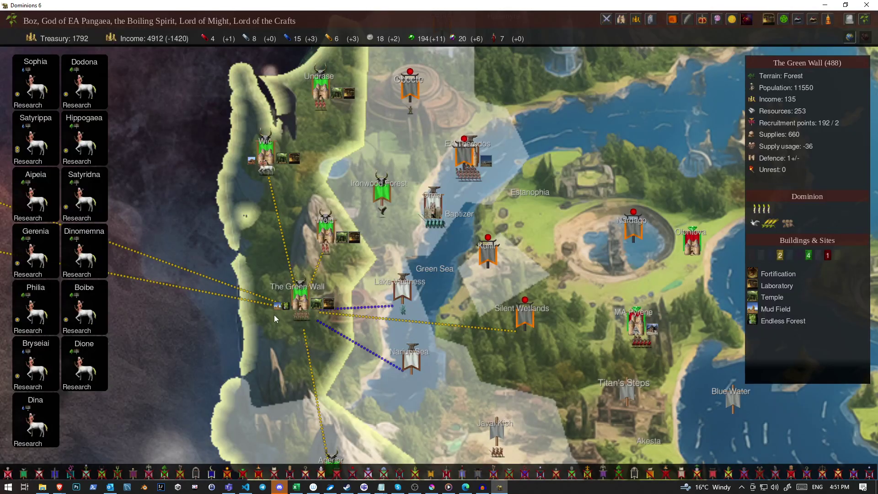
click(334, 248)
key(r)
key(Escape)
Order Parmacede in Ironwood Forest to build a lab.
click(382, 195)
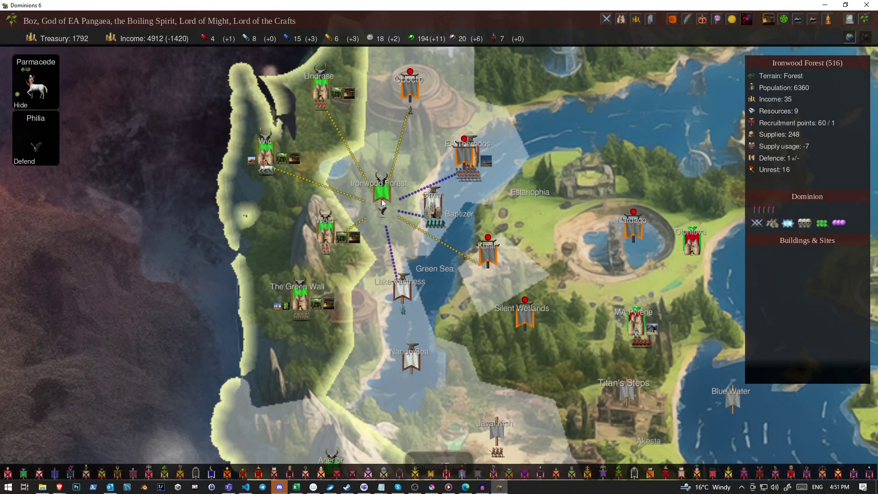
click(72, 62)
click(63, 200)
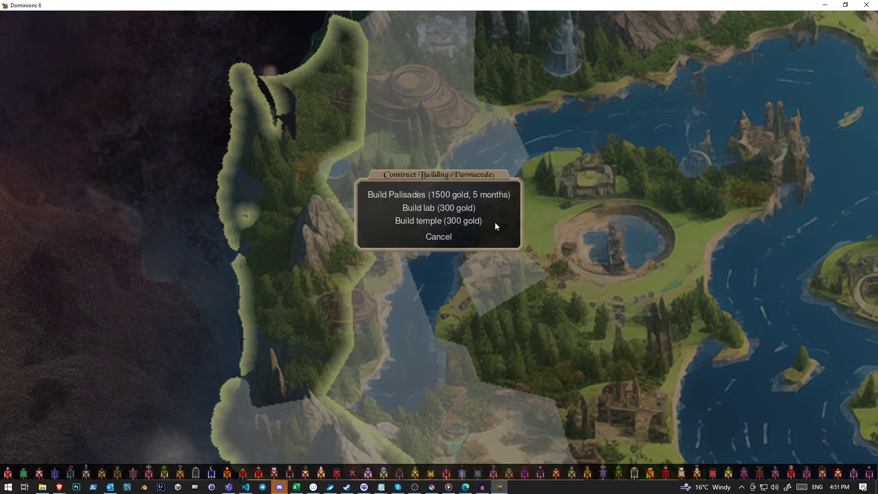
click(495, 223)
Send Palasi from Wic toward Ironwood Forest, then drop that move order.
click(299, 89)
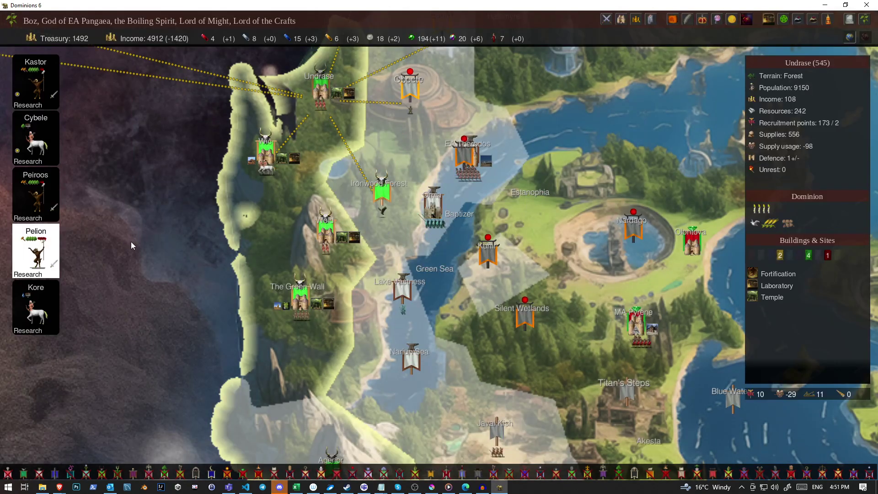
click(281, 155)
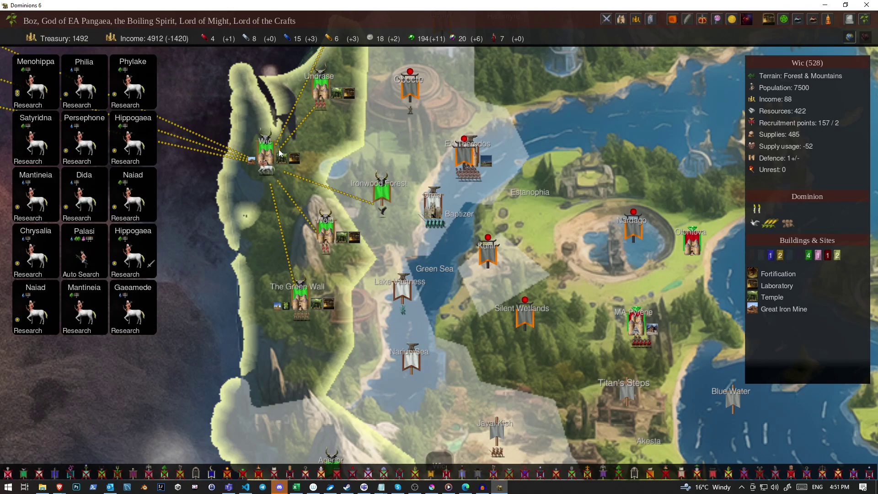
click(97, 245)
click(337, 212)
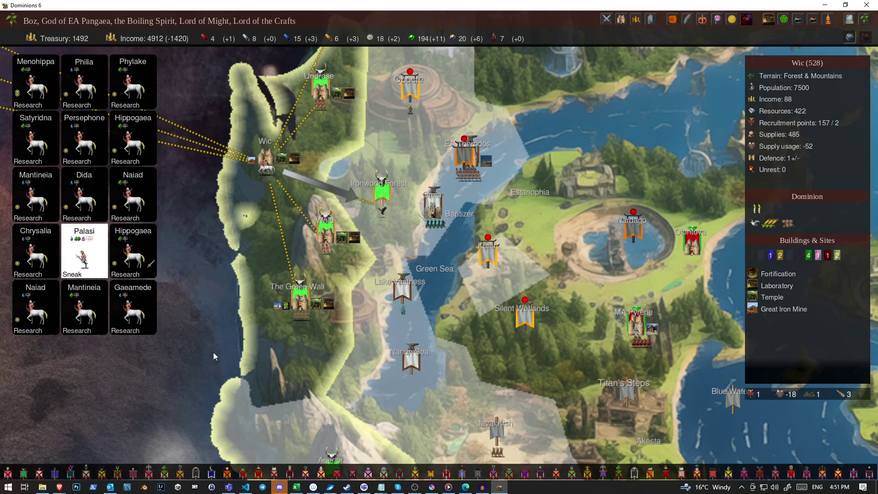
click(249, 161)
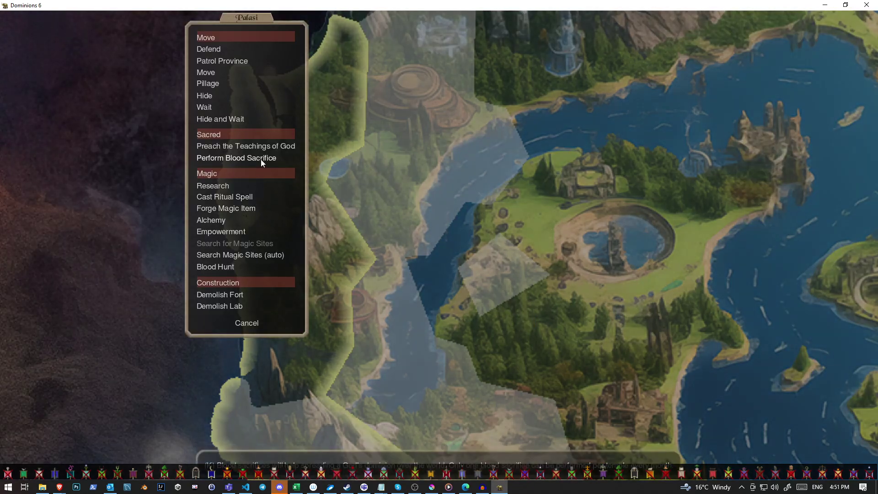
click(251, 250)
Move Kastor from Undrase to Ironwood Forest and reselect Ironwood Forest.
click(317, 96)
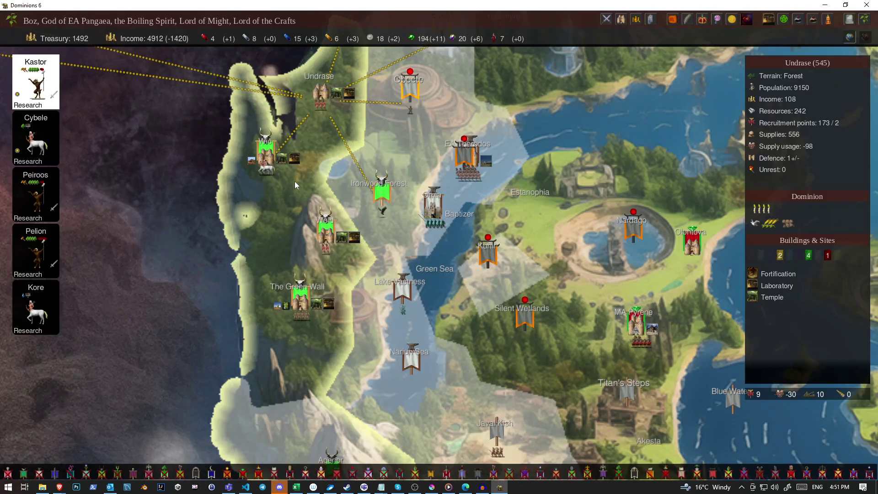
click(383, 199)
scroll(343, 206, up, 3)
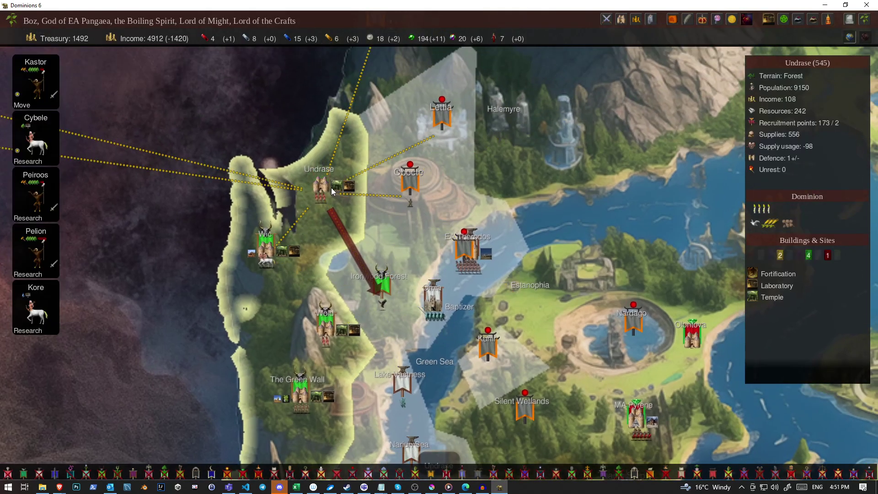
click(360, 313)
Switch Philia in Ironwood Forest to Sneak, then view Wold's recruitment screen.
key(t)
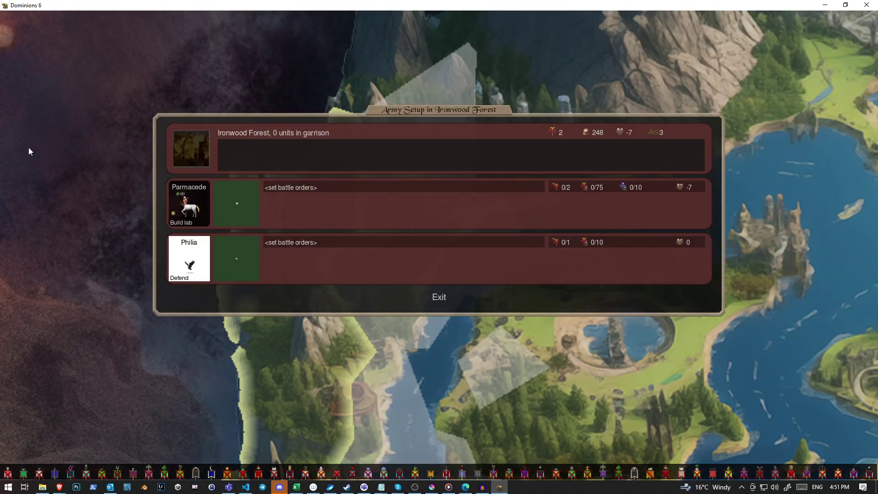
key(r)
key(Escape)
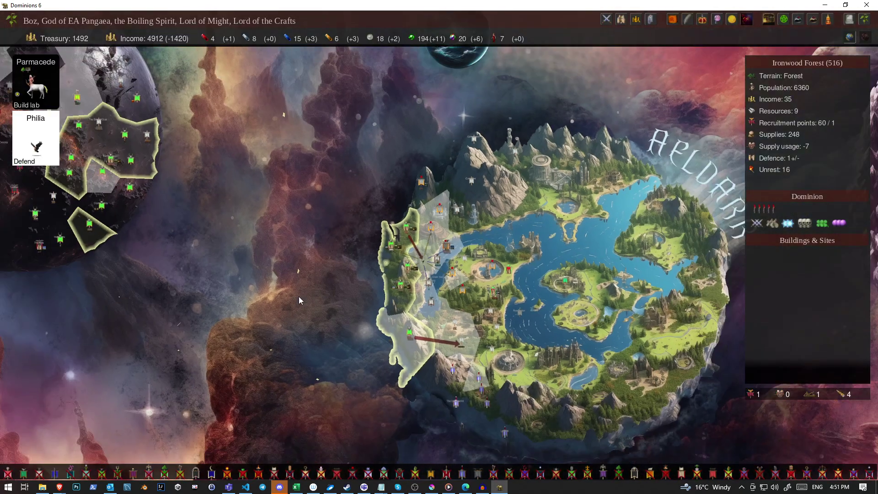
scroll(298, 296, down, 3)
scroll(549, 206, up, 3)
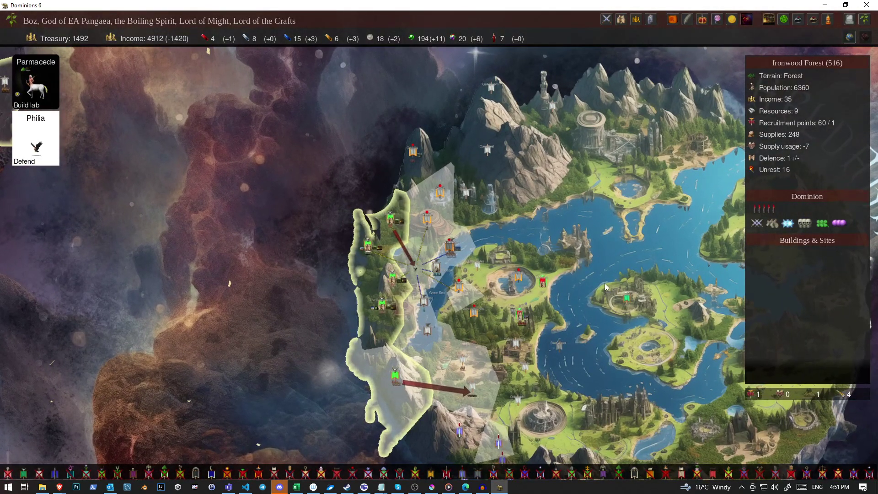
key(s)
scroll(481, 240, down, 2)
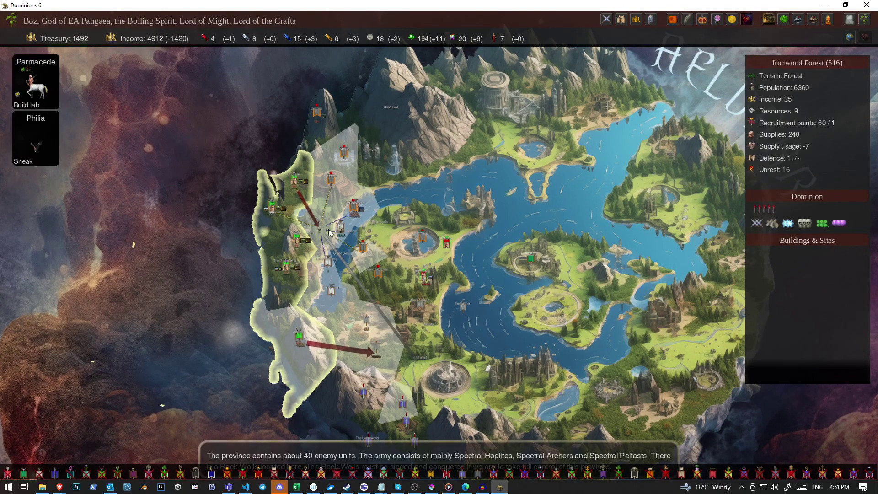
key(r)
key(Escape)
Queue centaur commanders in the Wic recruitment screens.
key(r)
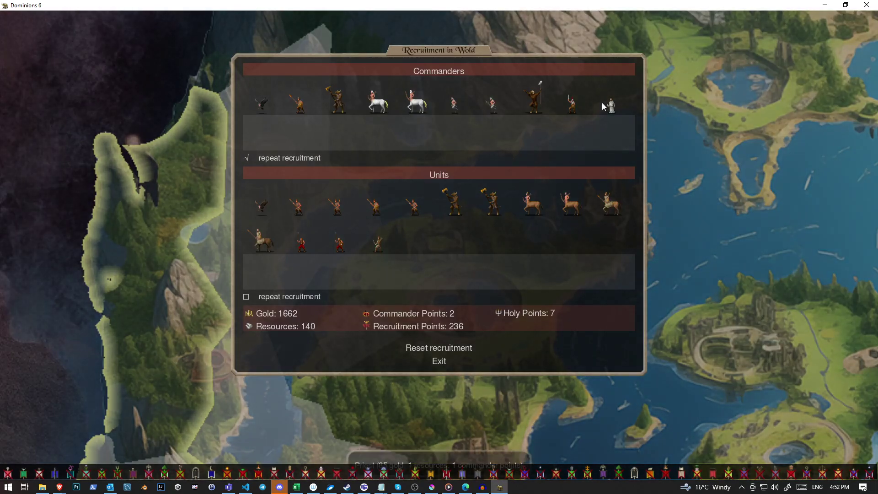
click(609, 105)
key(Escape)
key(r)
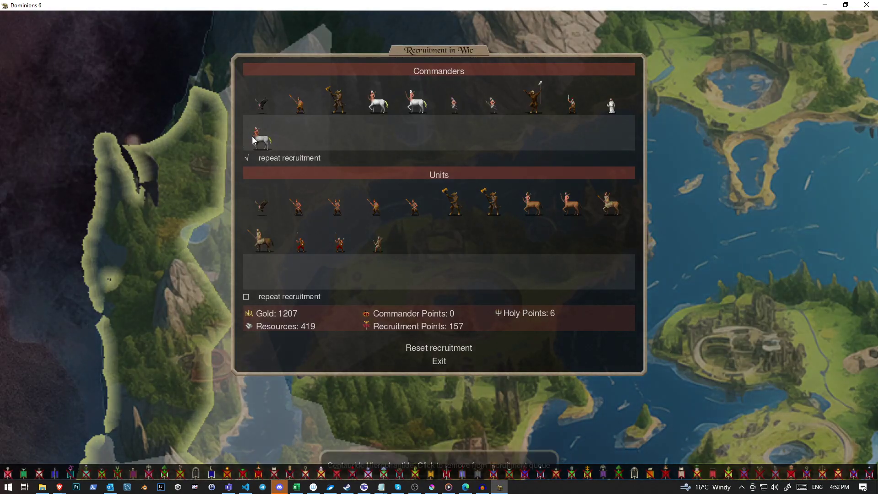
click(533, 103)
key(Escape)
Queue a centaur commander in Undrase, bringing the treasury to 637.
click(196, 184)
key(r)
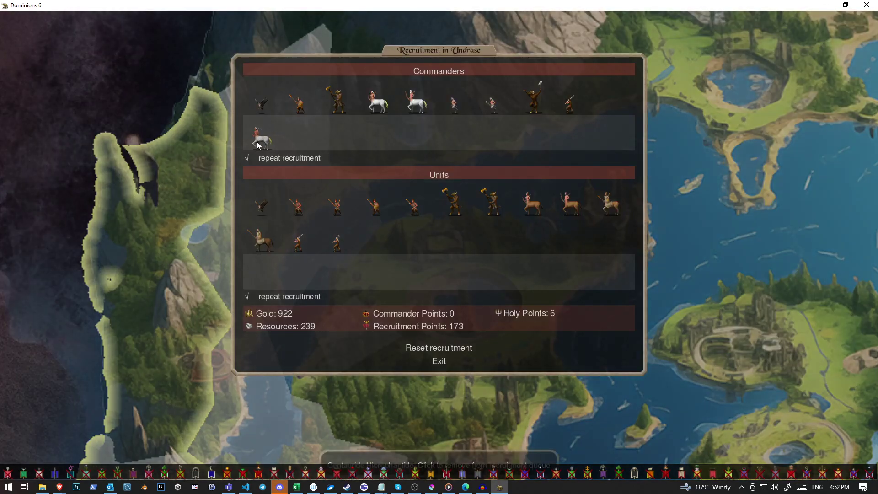
click(534, 103)
key(Escape)
click(242, 275)
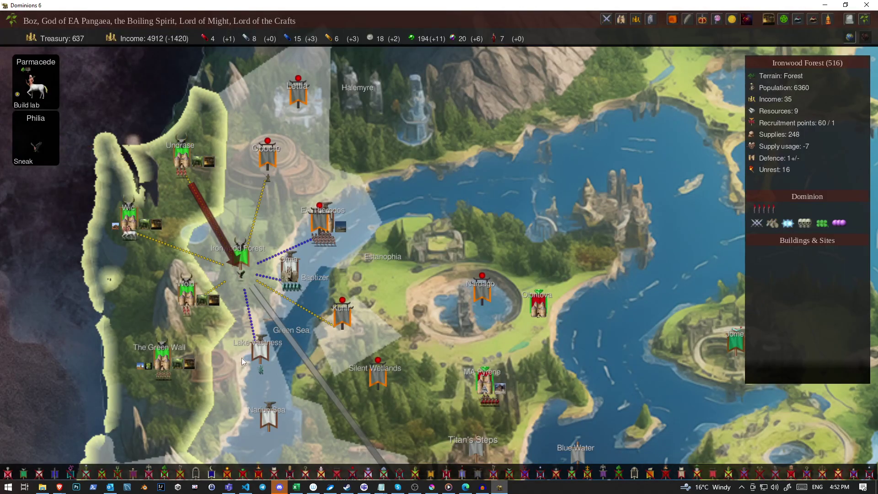
scroll(261, 260, down, 5)
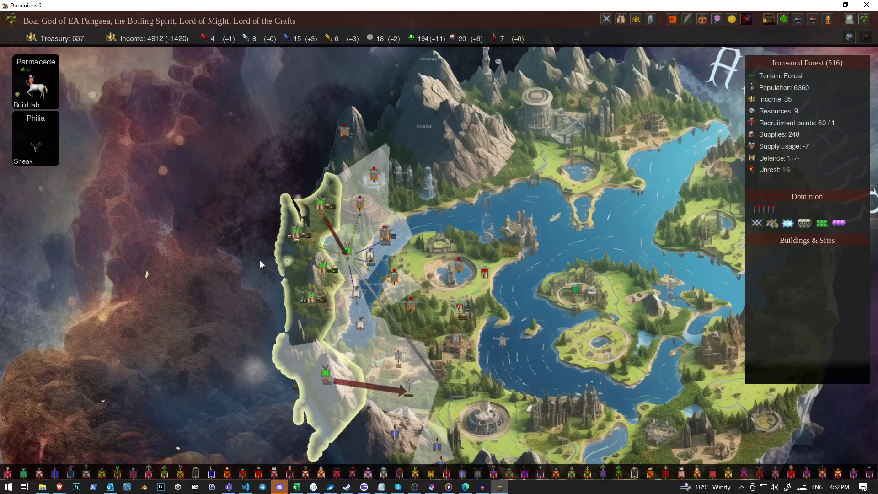
scroll(412, 260, down, 5)
scroll(580, 282, up, 3)
Survey the capital, Midland and Herghendorf, checking Herghendorf's dominion details.
click(449, 251)
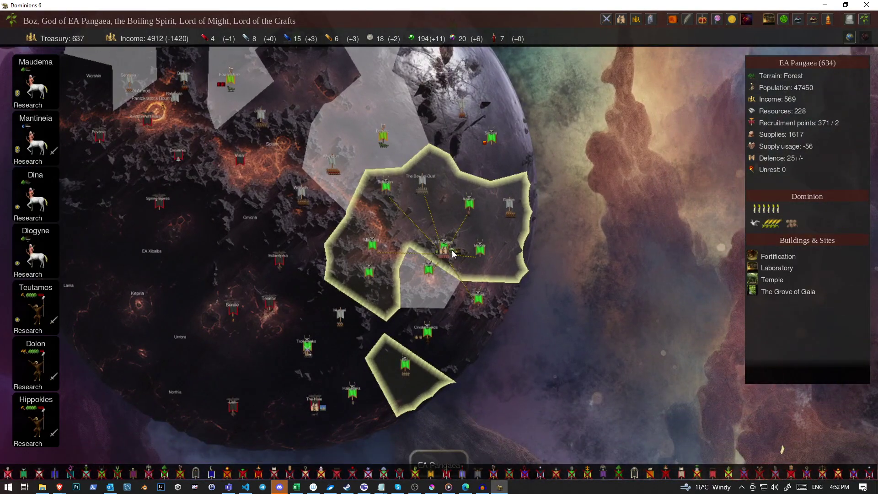
drag(206, 275, 444, 194)
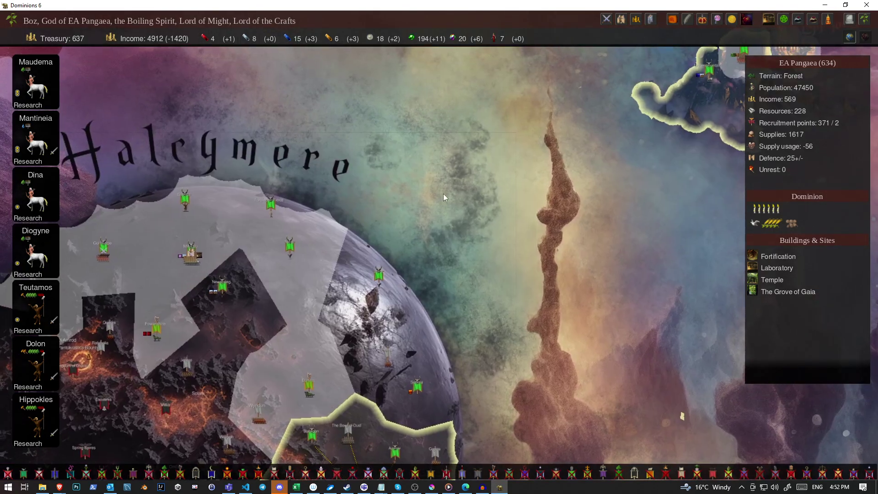
scroll(443, 193, down, 5)
scroll(481, 308, down, 3)
click(348, 356)
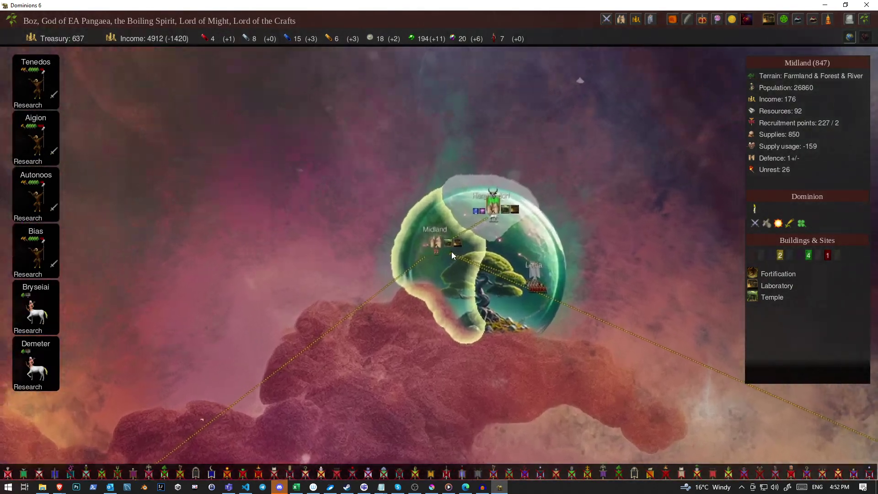
scroll(451, 252, down, 5)
scroll(452, 252, down, 1)
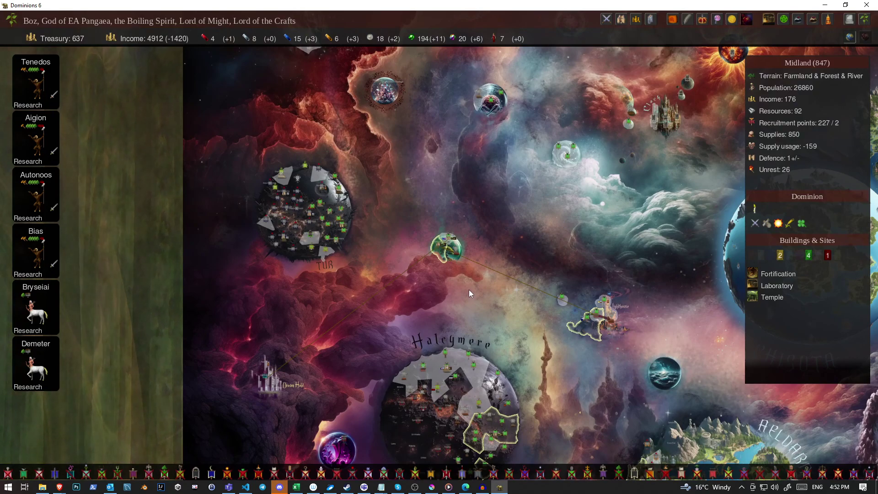
scroll(469, 290, up, 5)
scroll(447, 260, up, 3)
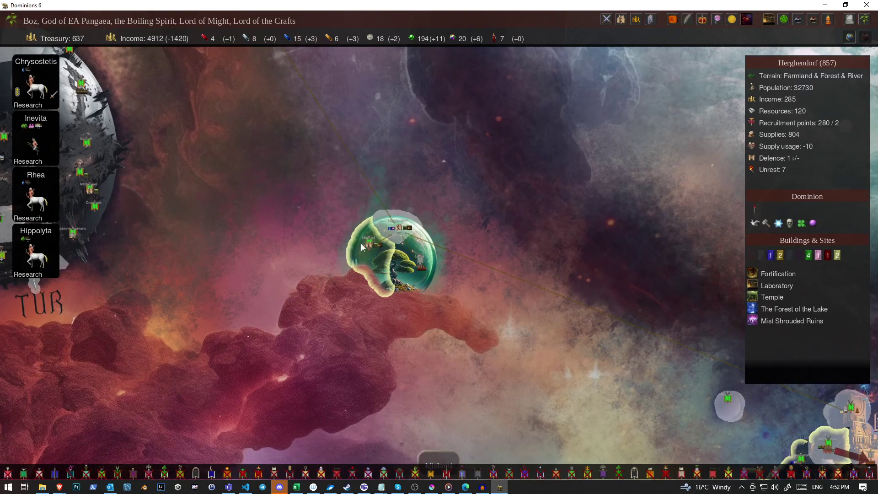
click(399, 224)
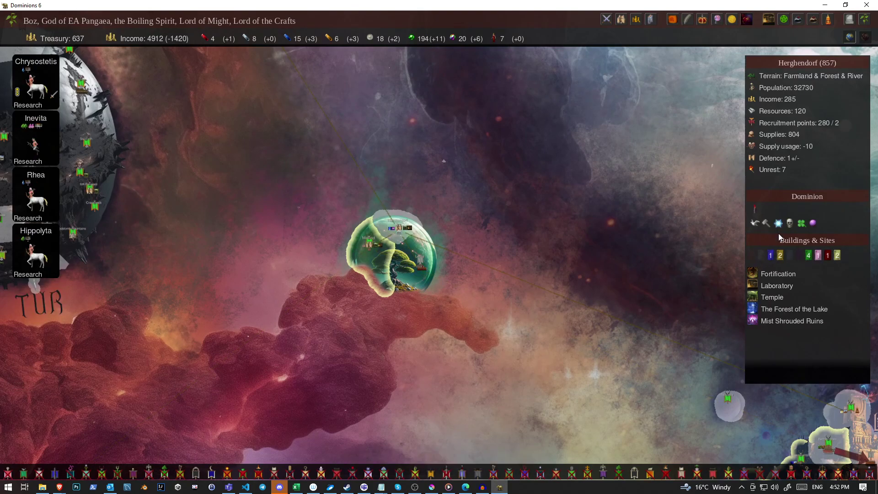
click(794, 223)
right_click(794, 222)
scroll(403, 133, down, 3)
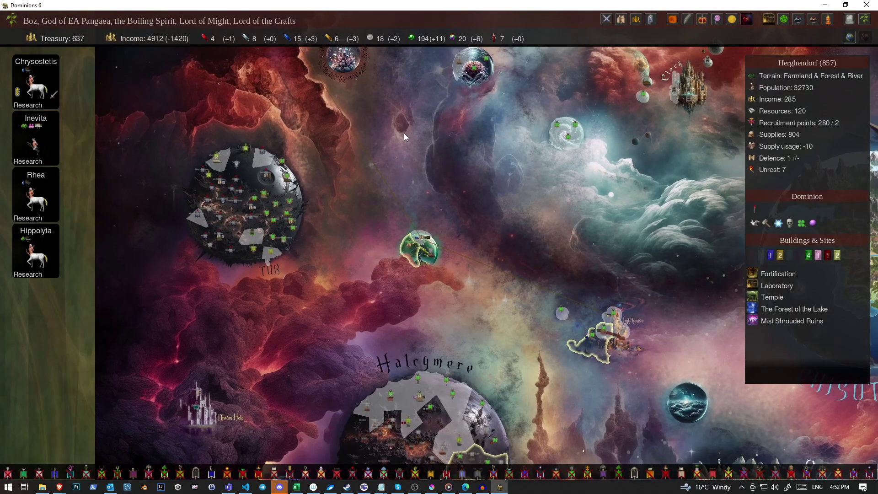
scroll(396, 297, down, 2)
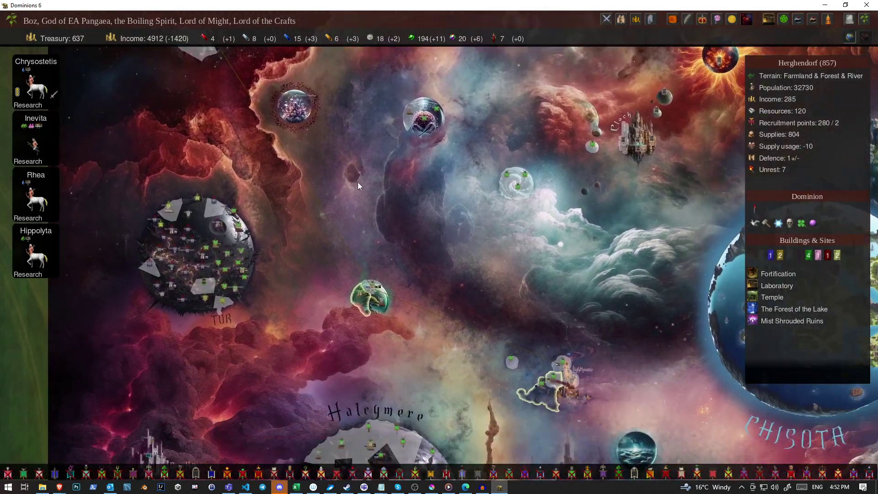
scroll(357, 181, up, 4)
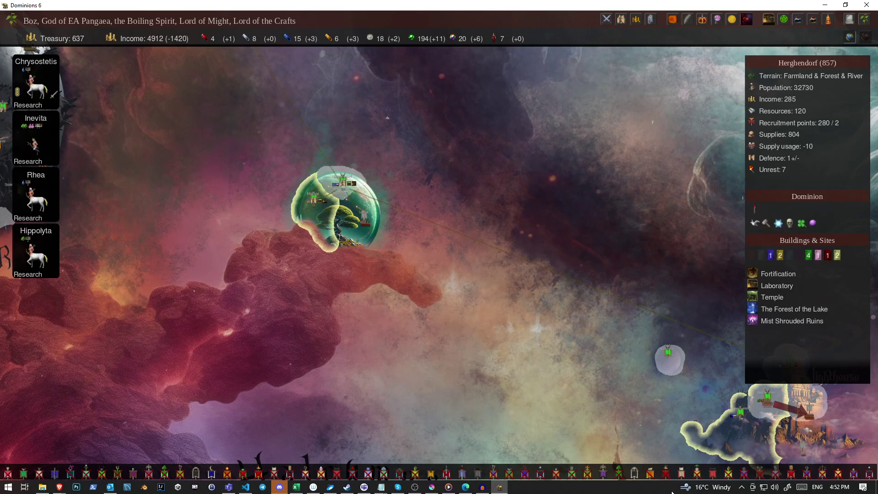
Check The Grove of Gaia site and dominion details at the EA Pangaea capital.
click(789, 321)
click(374, 206)
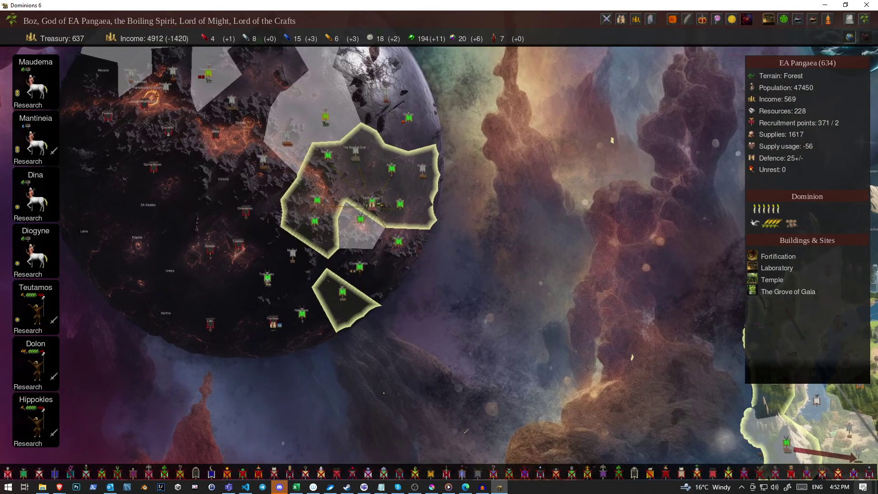
click(795, 290)
key(Escape)
click(772, 222)
key(Escape)
Select MA Eriu and view the Mound of Ancient Kings site details.
drag(231, 221, 305, 243)
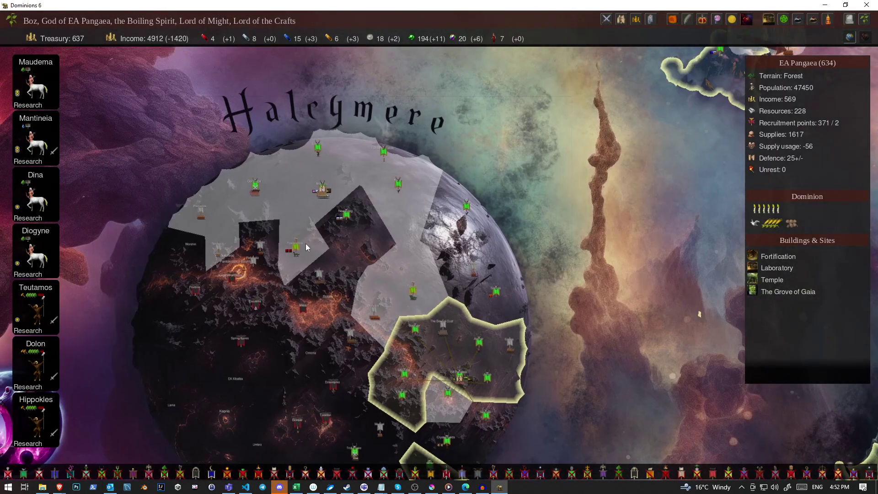
click(333, 197)
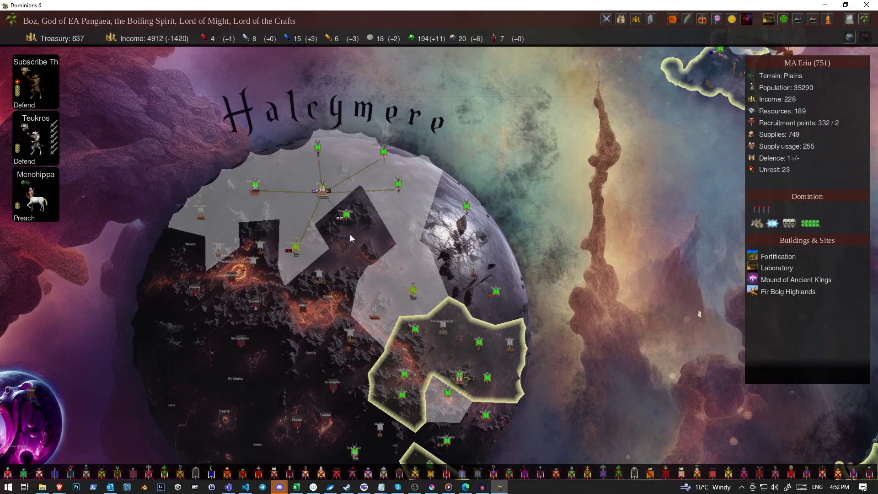
drag(403, 216, 402, 352)
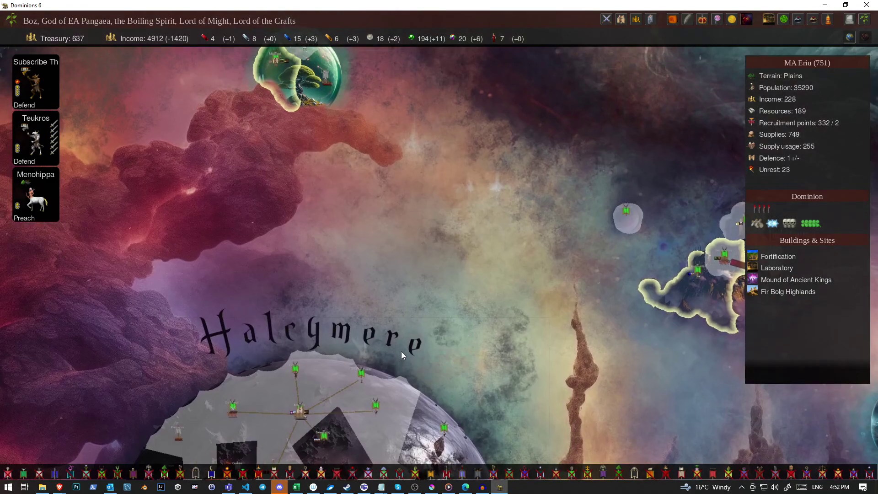
scroll(457, 216, down, 3)
click(796, 279)
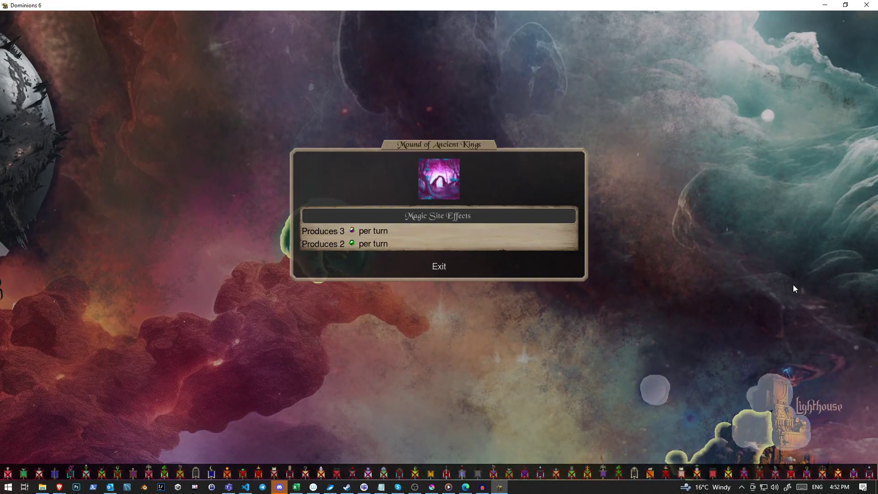
key(Escape)
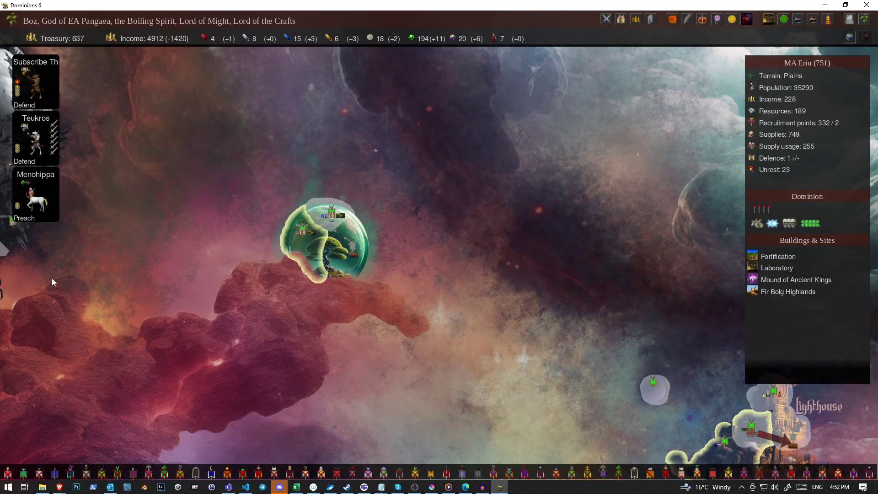
Order Menohippa to build a temple.
click(35, 199)
click(49, 336)
click(446, 204)
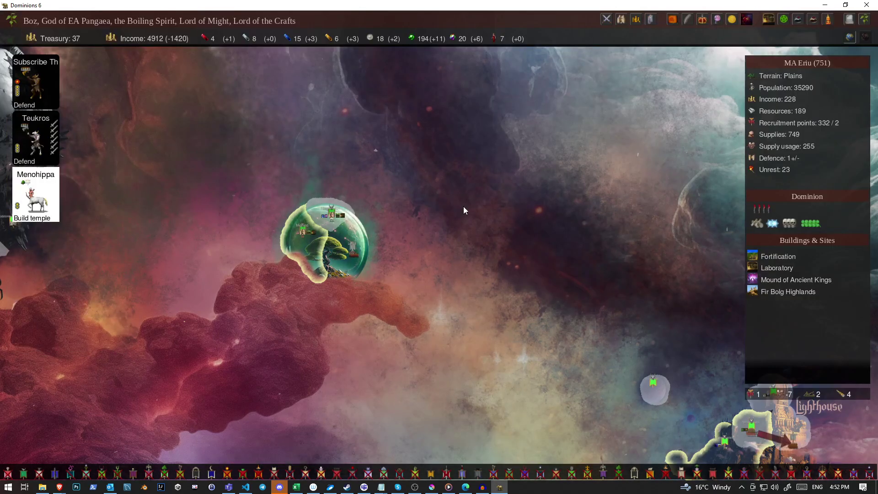
key(r)
key(Escape)
scroll(428, 334, down, 5)
Check Undrase's recruitment and remove a queued recruit in Wic.
click(375, 184)
key(r)
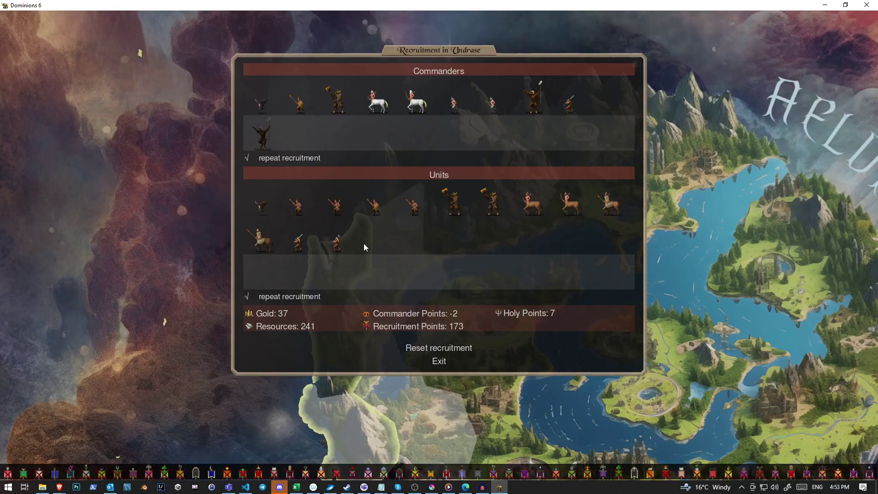
key(Escape)
click(331, 279)
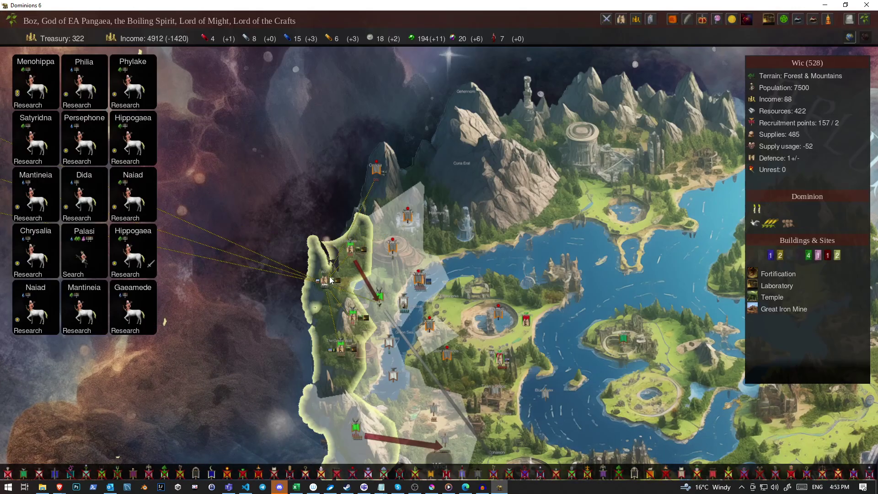
key(r)
click(336, 133)
key(Escape)
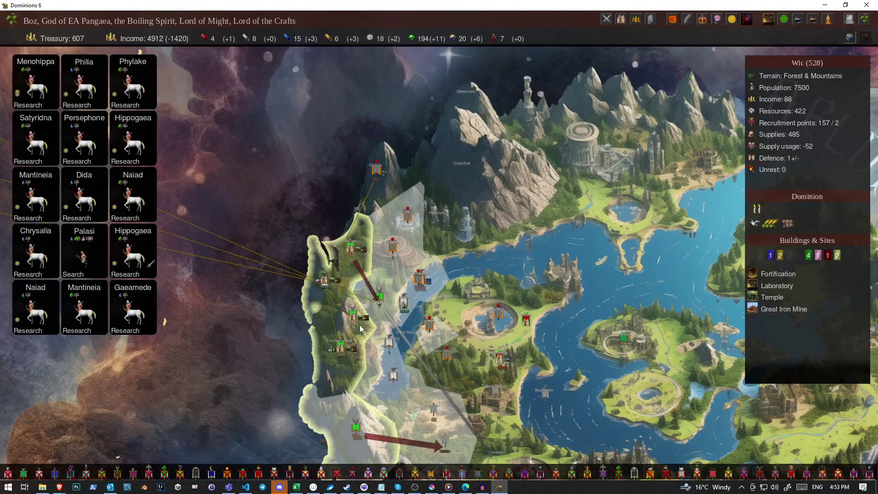
Queue the first batch of new recruits in MA Eriu.
click(360, 329)
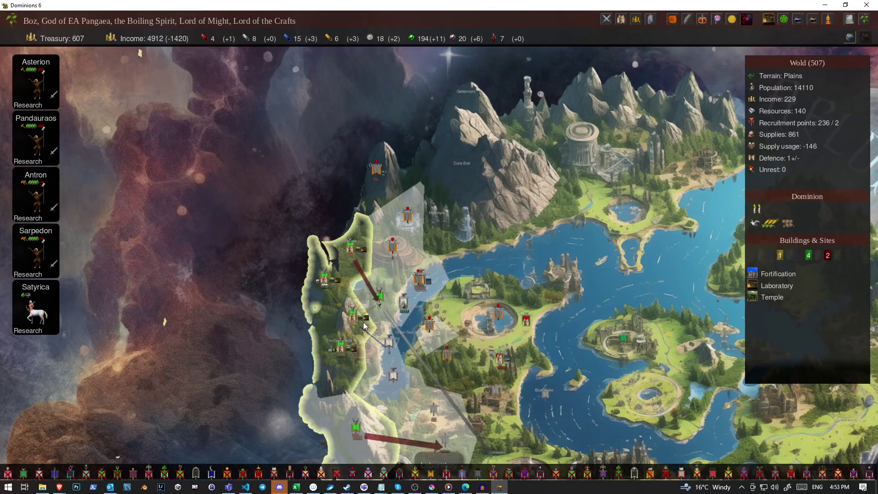
key(r)
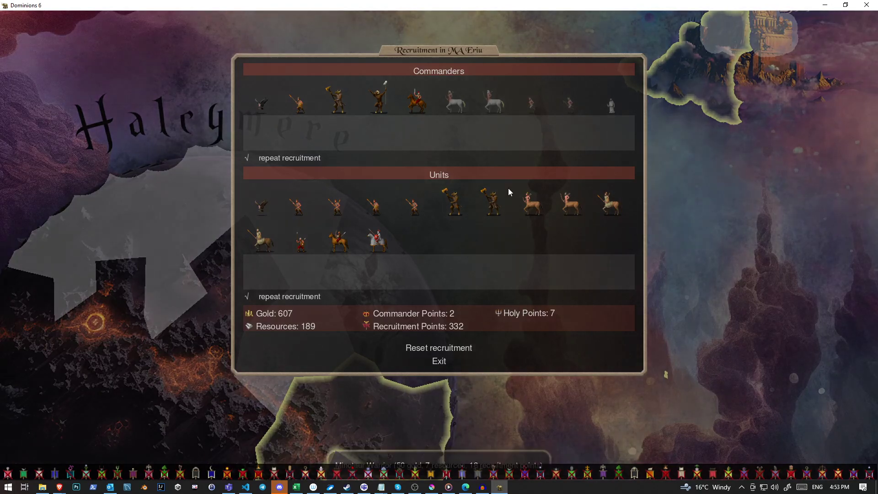
click(381, 101)
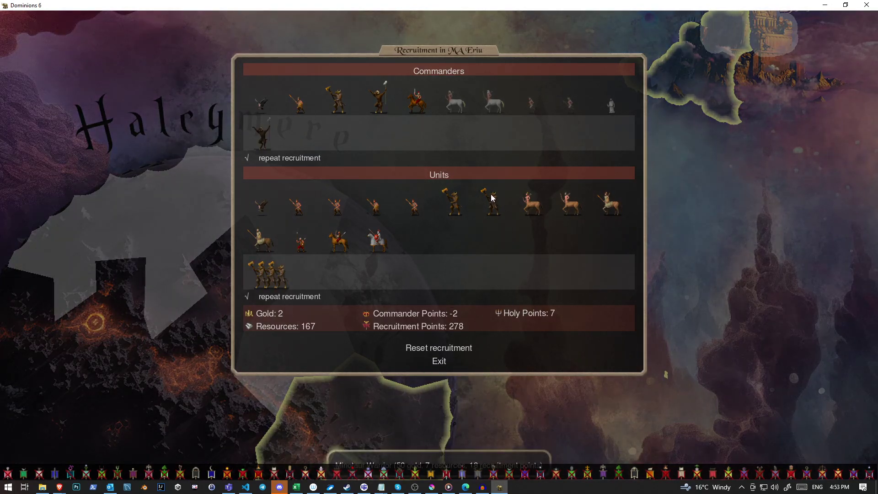
key(Escape)
Review the Undrase and Wold recruitment screens.
key(Right)
key(Right)
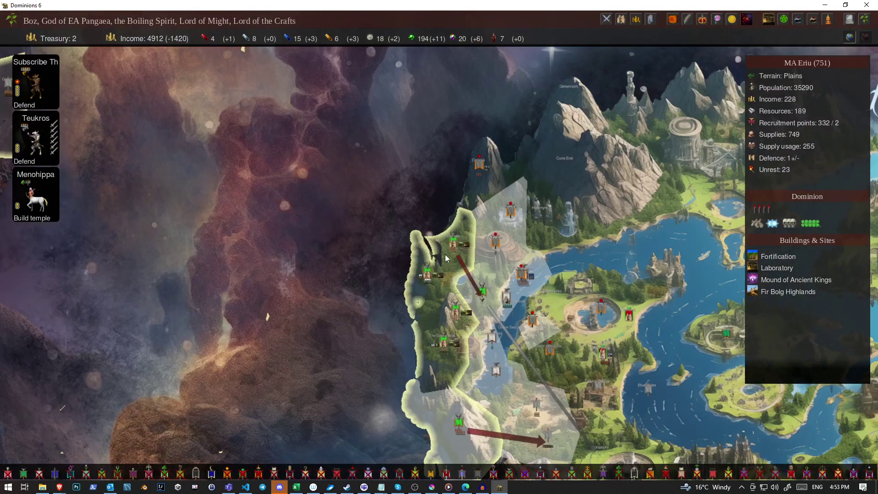
click(446, 257)
key(r)
key(Escape)
click(461, 306)
key(r)
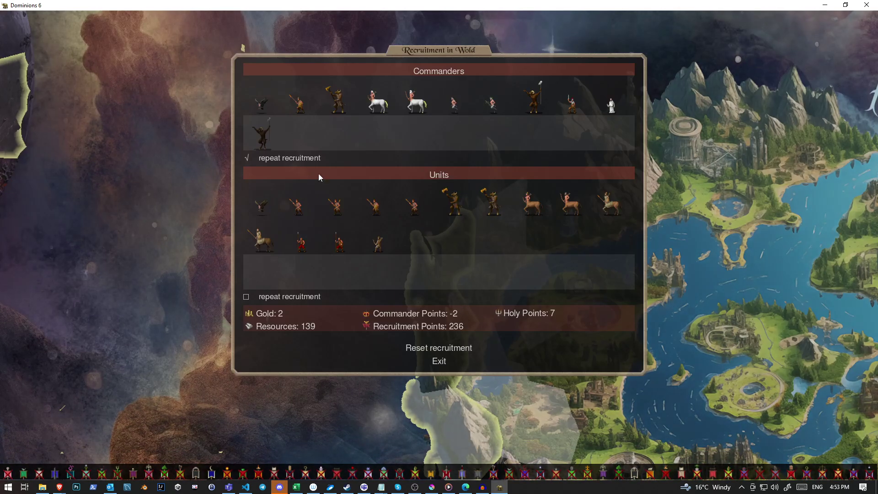
key(Escape)
Return to MA Eriu and queue five more infantry units.
key(Left)
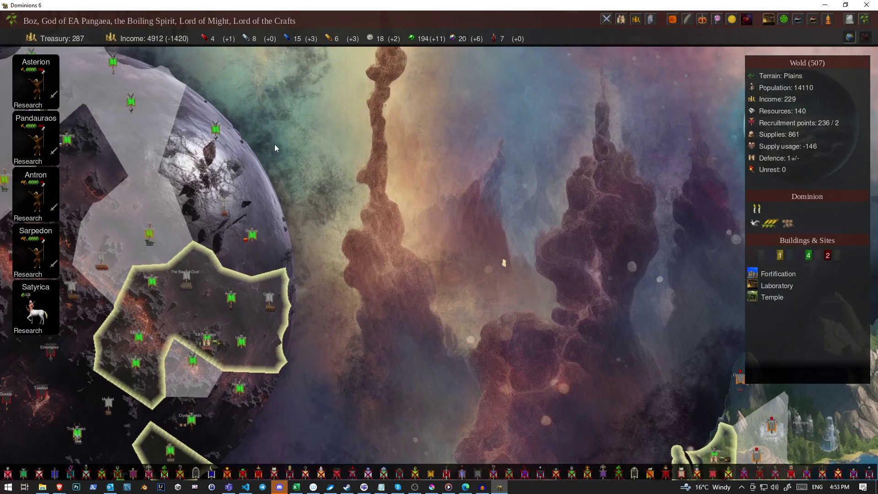
key(Left)
click(346, 244)
key(r)
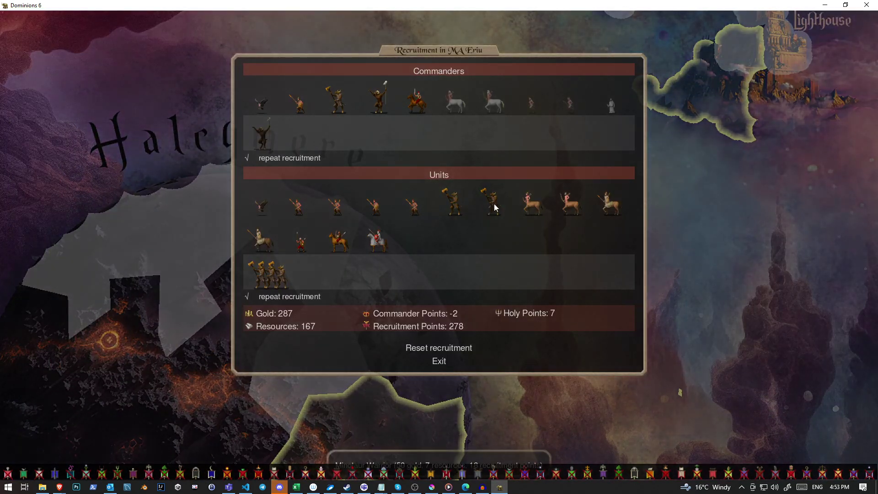
shift+click(493, 202)
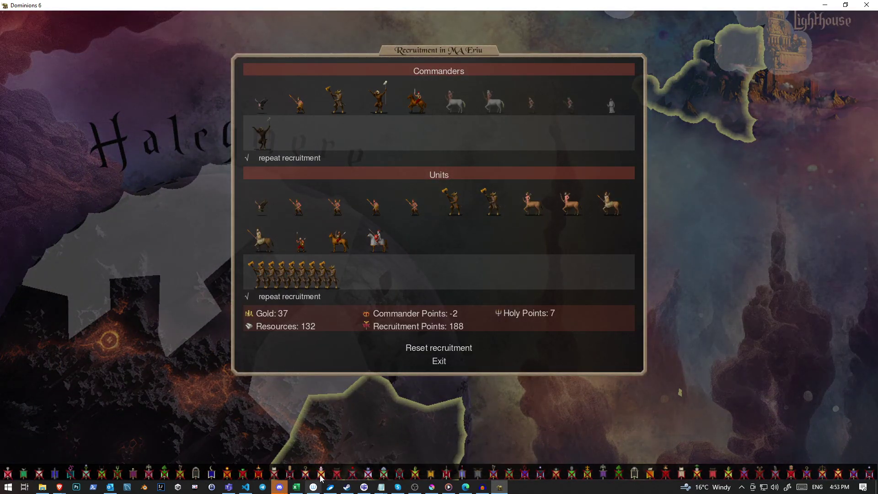
key(Escape)
scroll(403, 275, up, 3)
Move the 39- and 69-unit squads from Teukros to Subscribe Th in MA Eriu.
key(t)
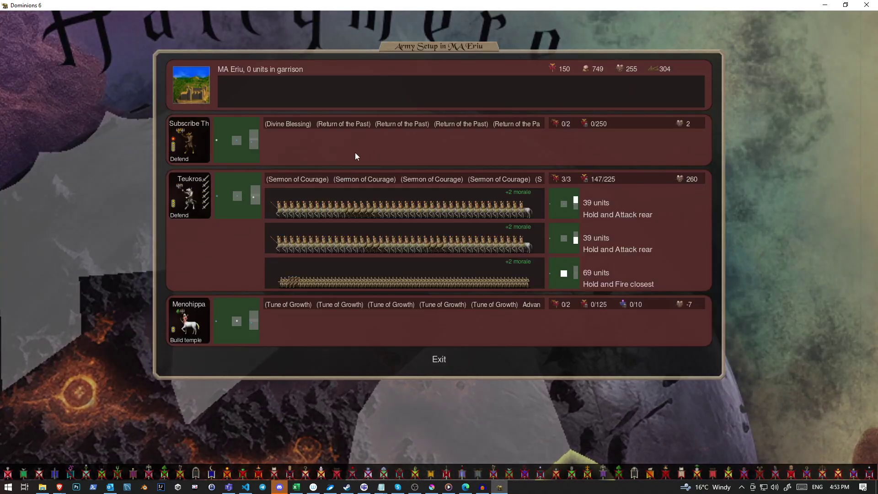
drag(401, 206, 357, 148)
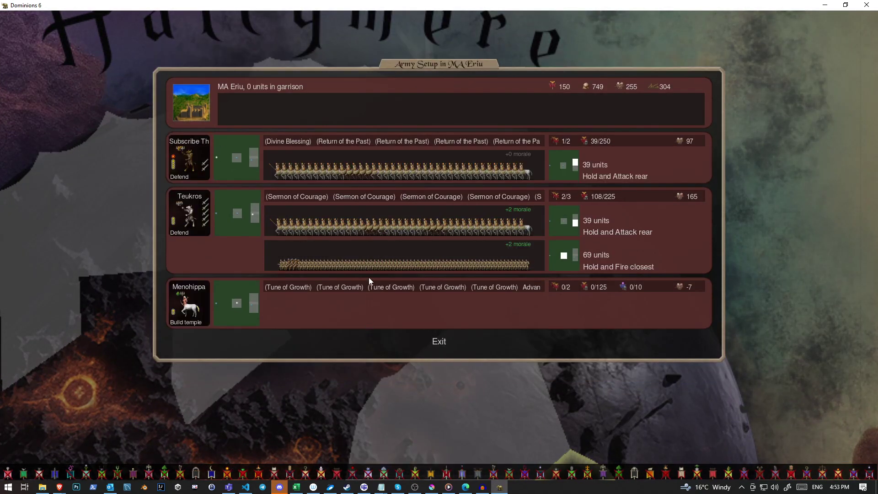
drag(385, 263, 217, 175)
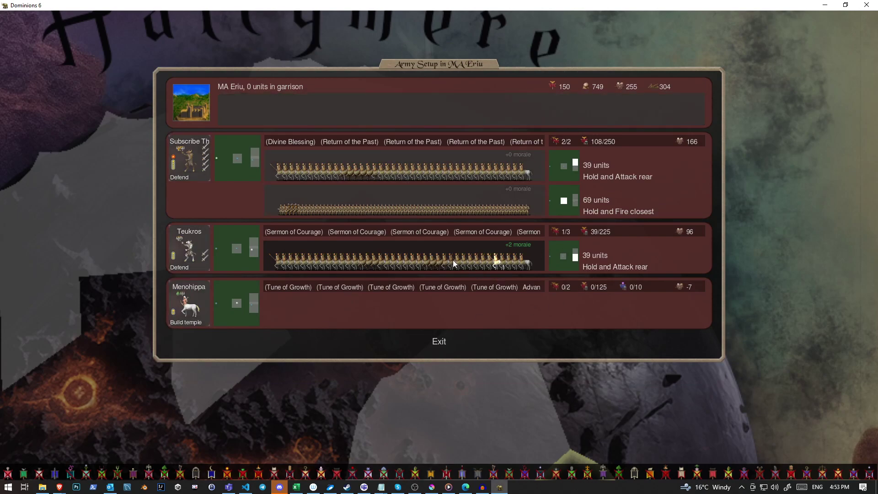
key(Escape)
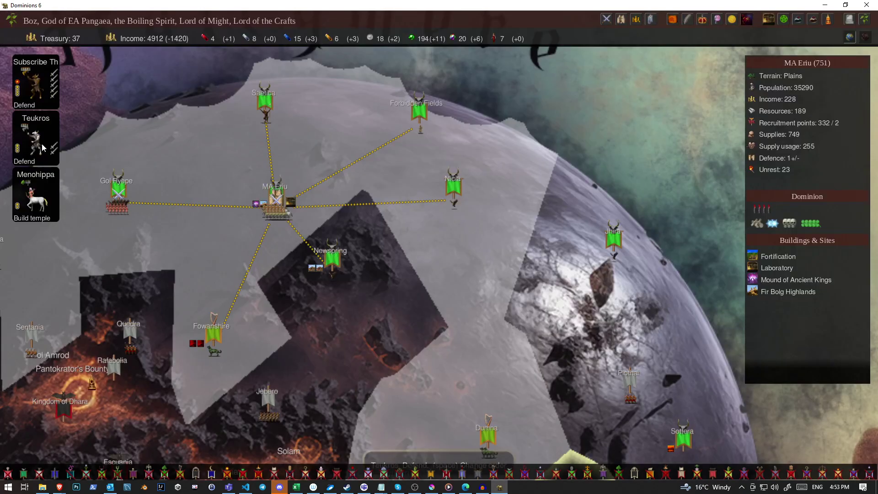
Scroll south and recheck MA Eriu's army setup.
key(Down)
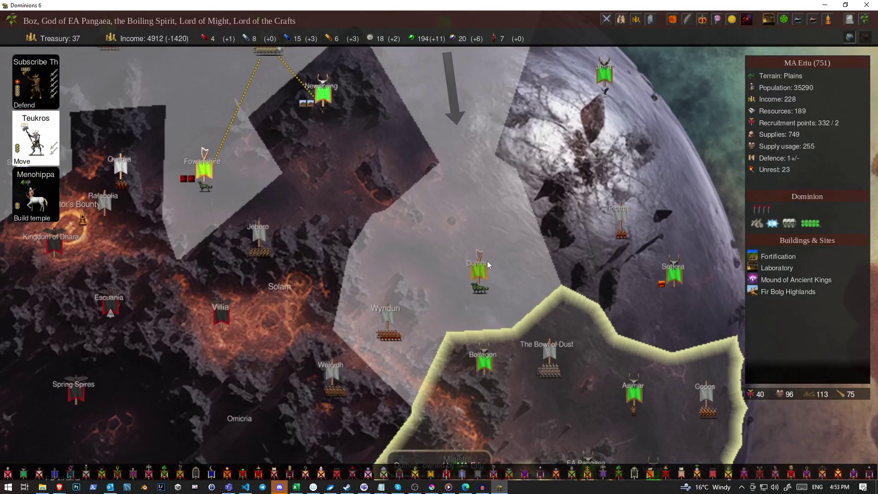
scroll(487, 261, down, 2)
key(y)
key(Escape)
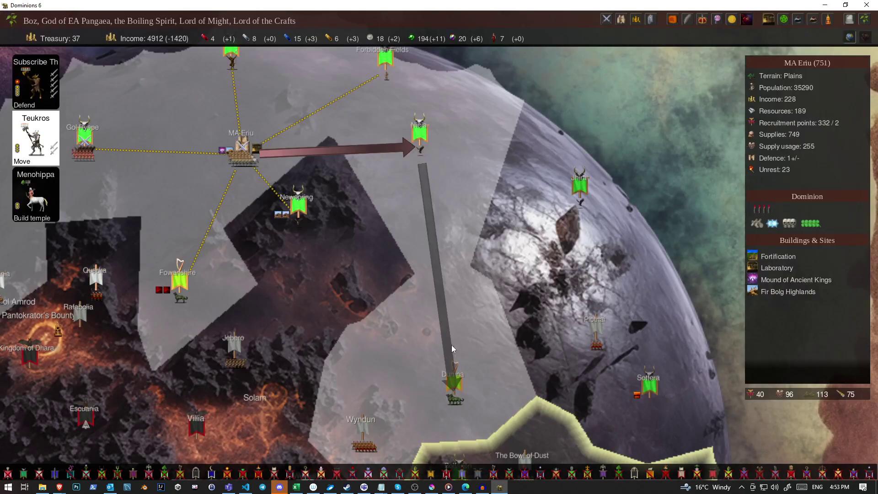
Send Teukros's army toward Fowanshire and select Dida at Gol Ryepe.
click(192, 282)
drag(208, 251, 349, 338)
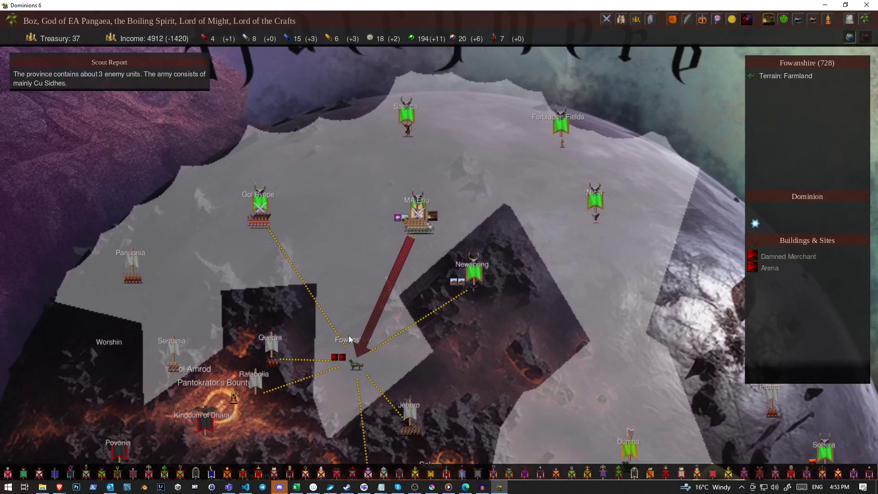
click(259, 197)
Review Dida's 93- and 45-unit army and set it moving toward Tur.
key(y)
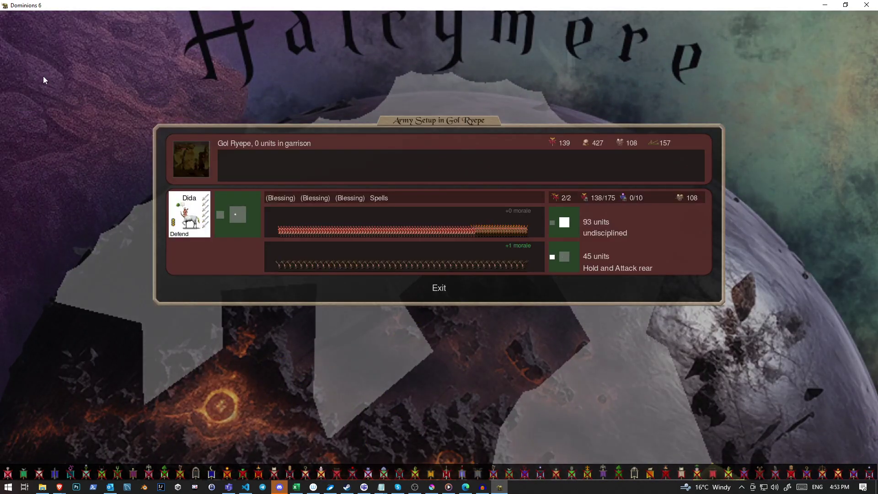
key(Escape)
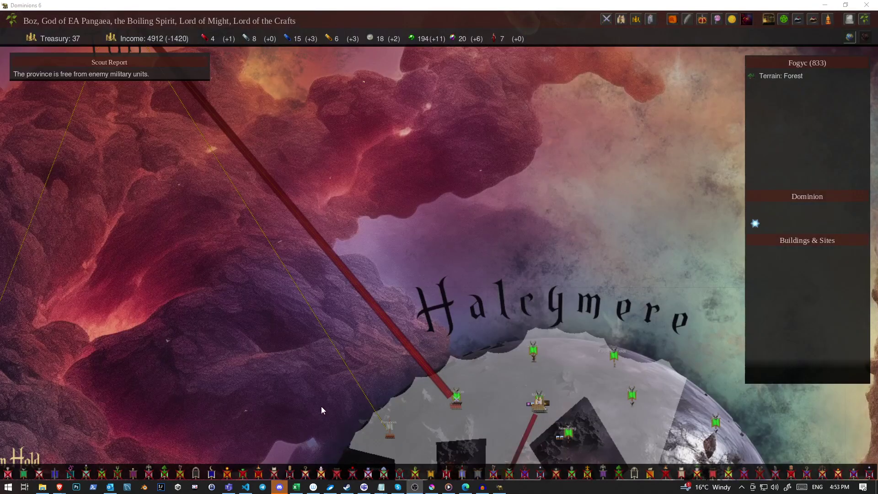
click(456, 400)
click(21, 106)
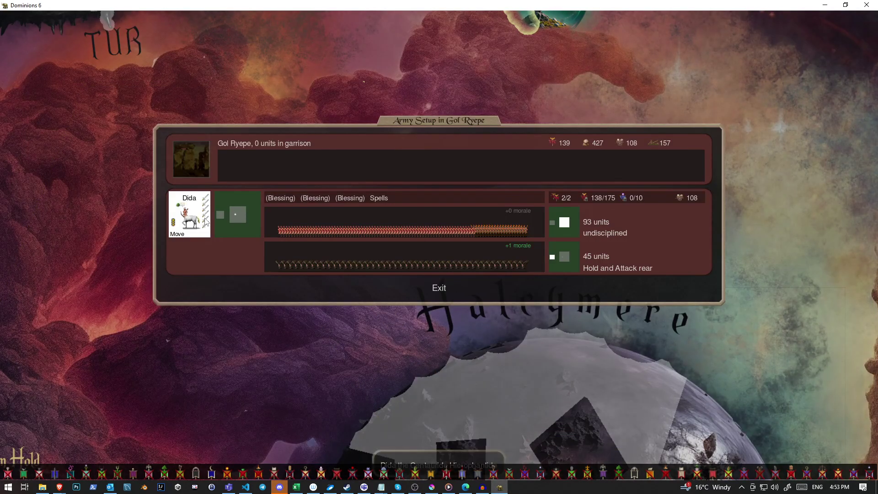
key(Escape)
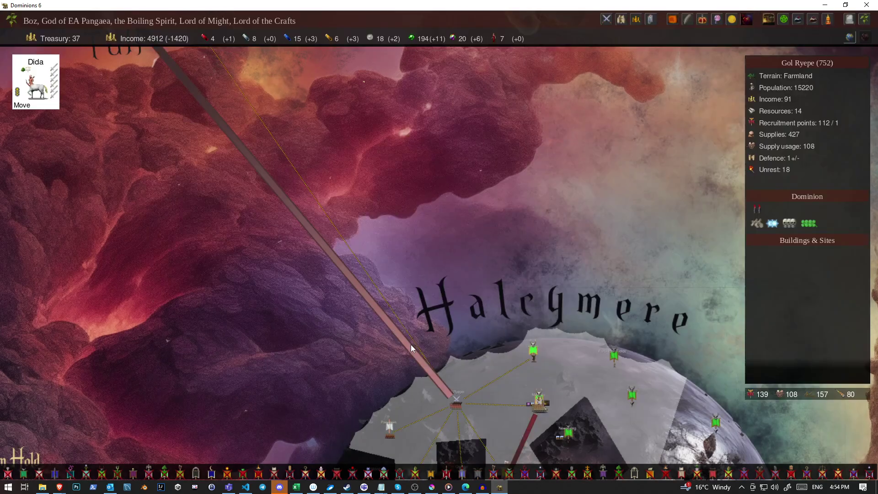
scroll(410, 345, up, 3)
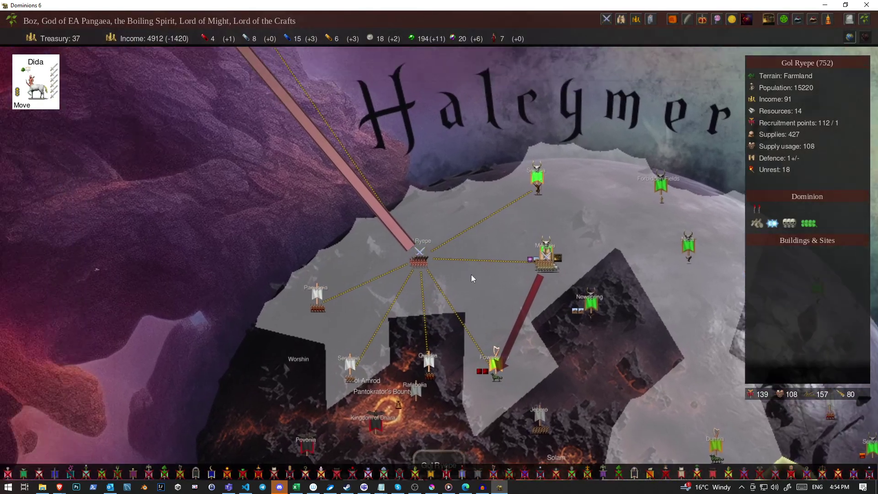
scroll(471, 275, down, 3)
scroll(251, 59, up, 3)
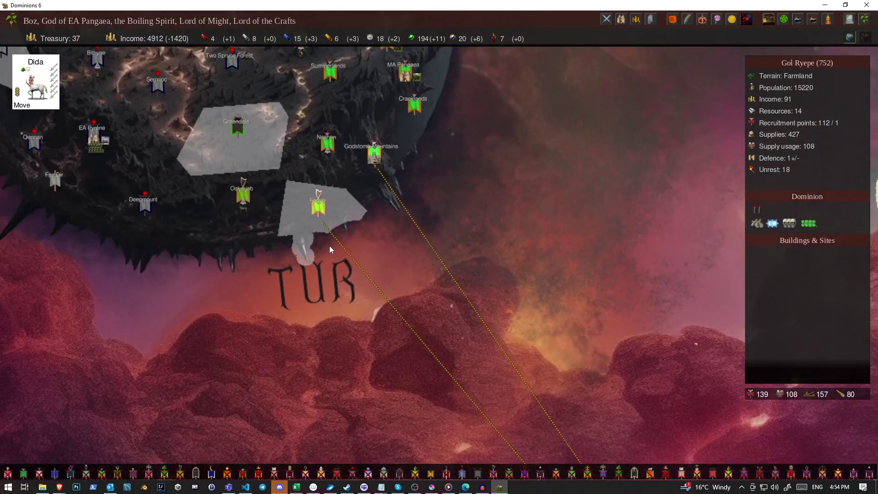
scroll(329, 246, down, 1)
Check scouting on EA Pyrène, Gryphon Rock and Old Land, including the Mantineia scout.
click(333, 248)
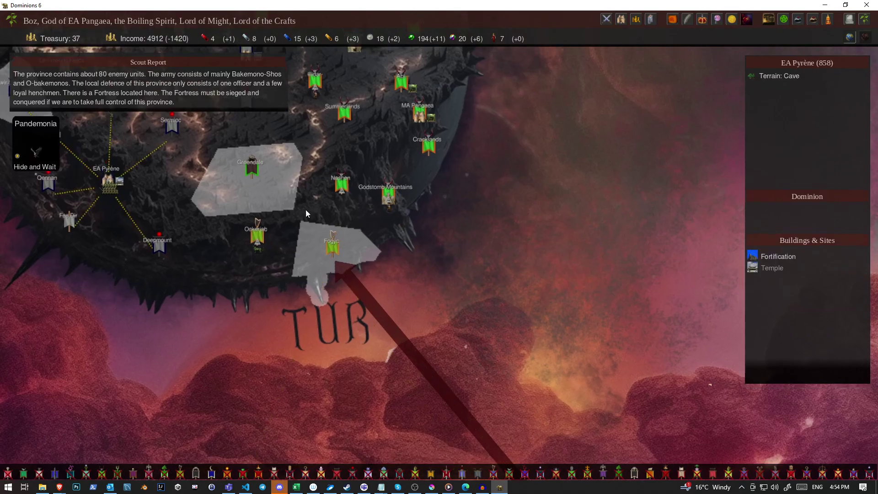
scroll(306, 213, down, 3)
scroll(338, 318, up, 3)
click(331, 271)
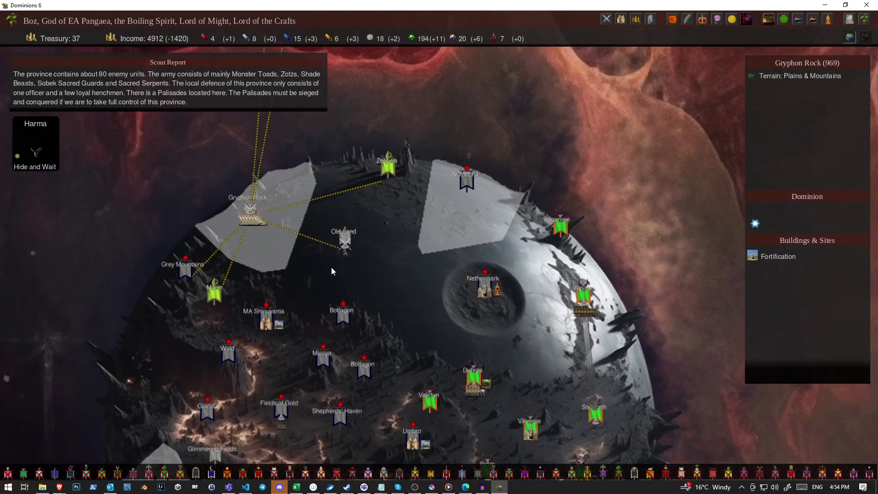
scroll(332, 271, up, 2)
click(306, 287)
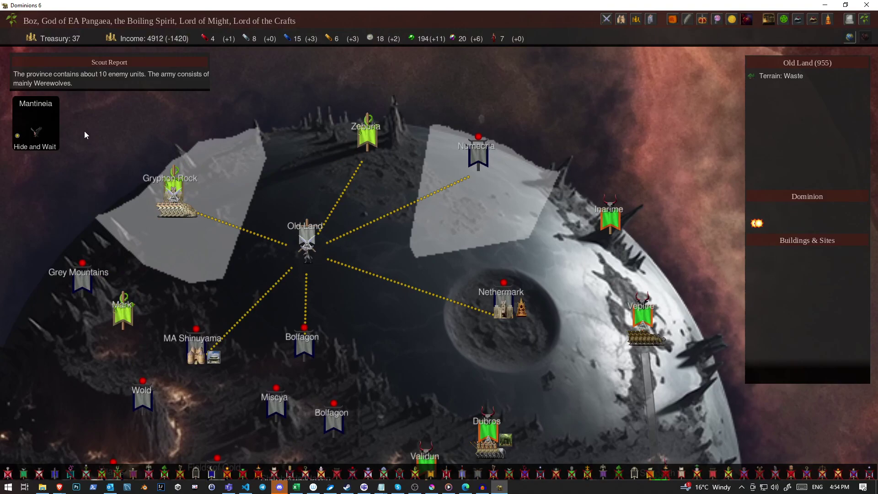
click(34, 127)
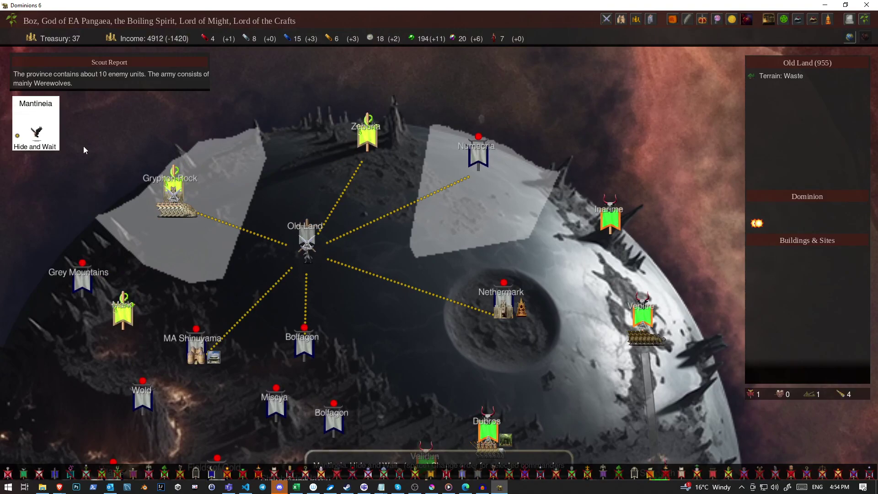
right_click(393, 283)
scroll(412, 309, down, 3)
Inspect Mark, Dubros and Vepitre, and review the Satyridna scout in Vepitre.
click(522, 410)
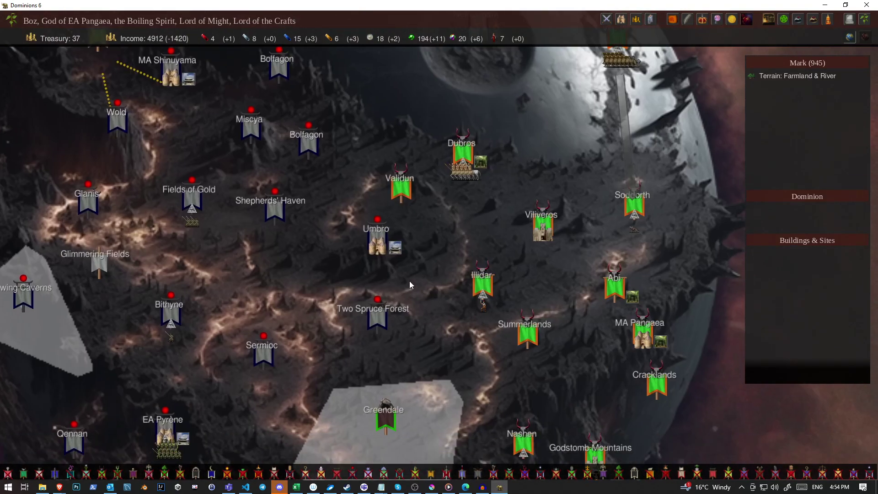
click(461, 158)
key(Up)
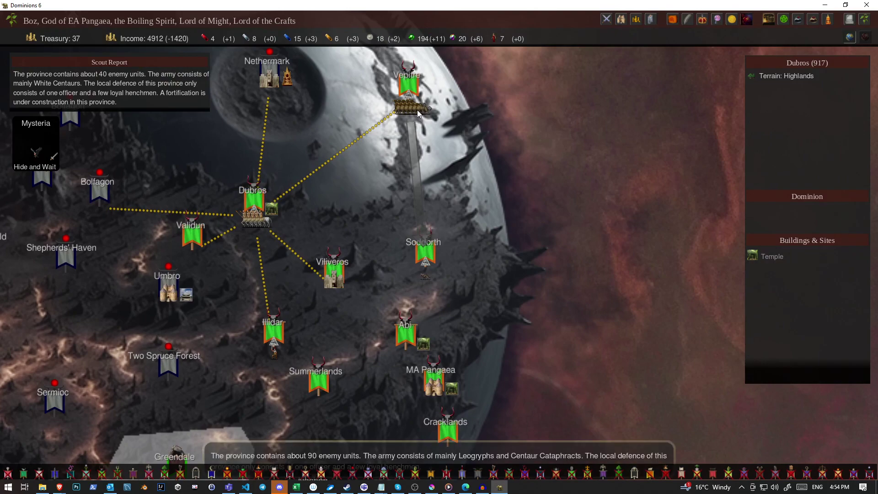
click(419, 113)
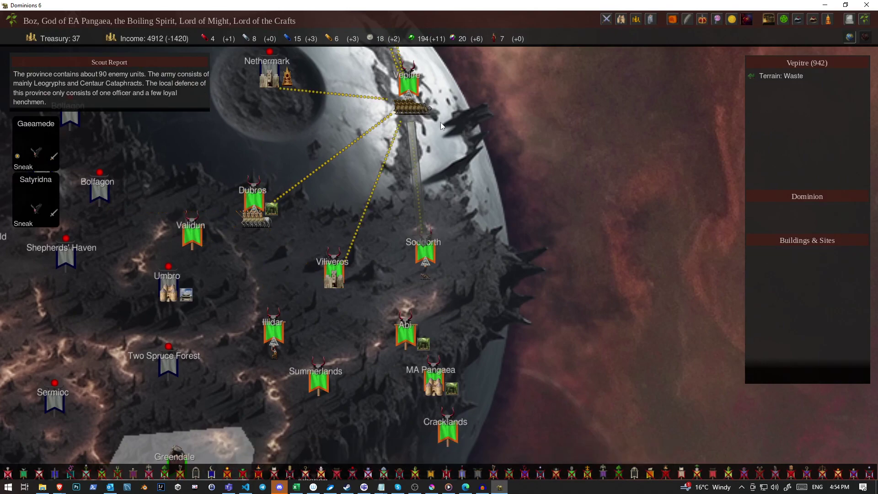
scroll(442, 125, down, 2)
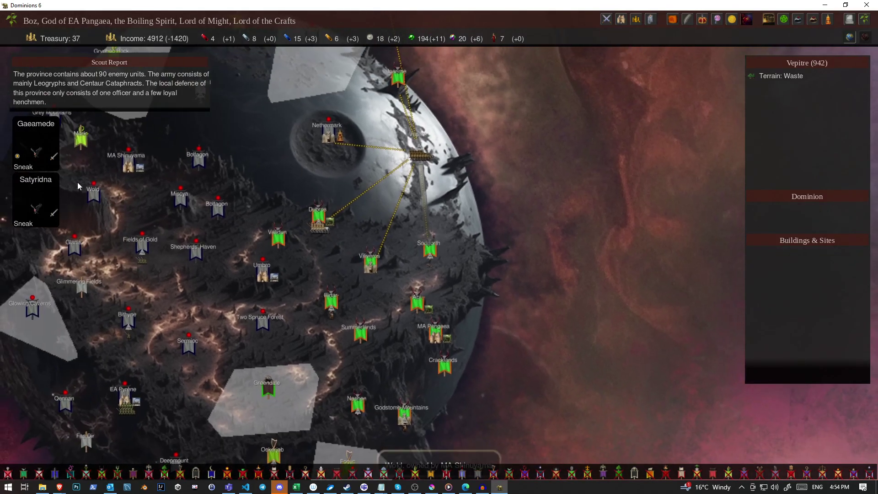
click(39, 201)
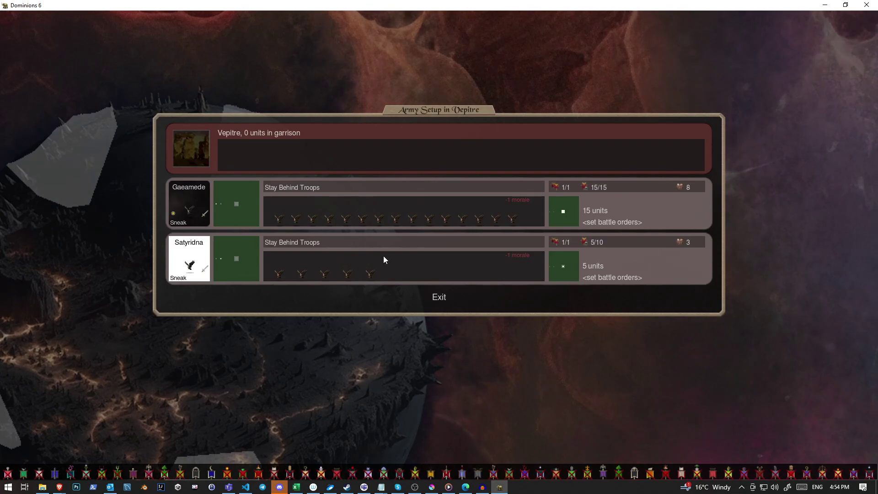
key(Escape)
click(47, 193)
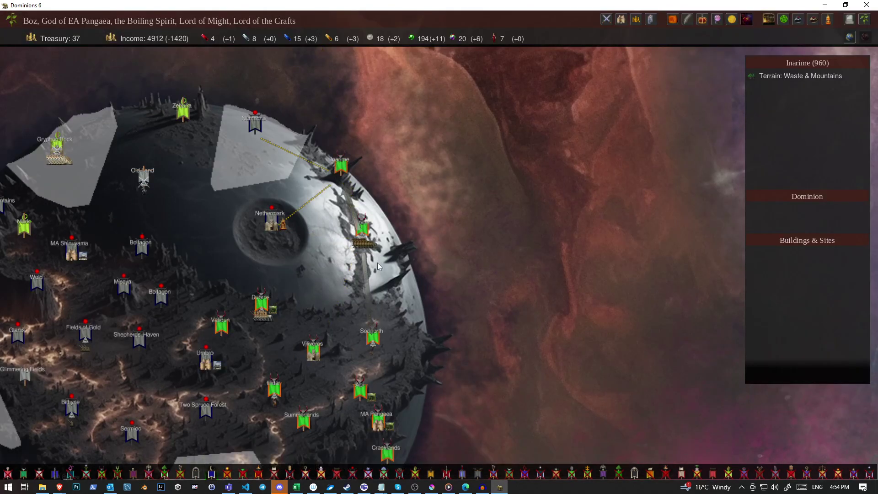
Reselect the Satyridna scout in Vepitre and plot routes toward Illidar and Dubros.
click(372, 336)
click(369, 138)
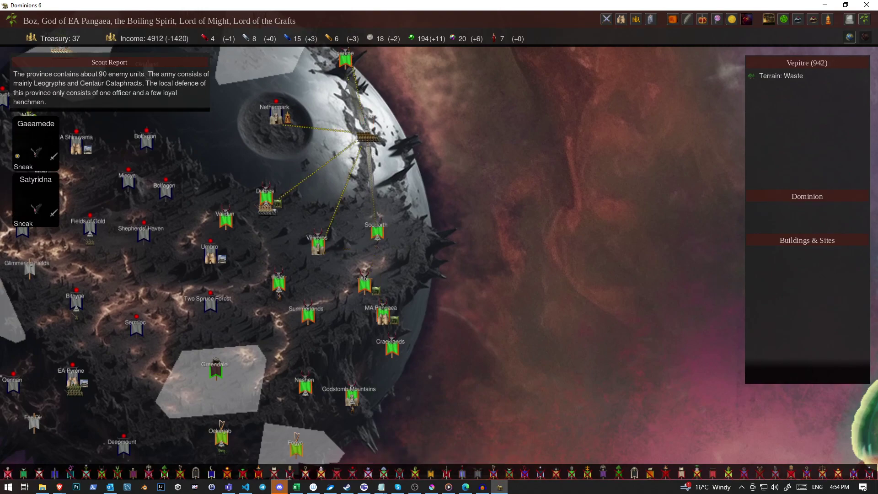
click(39, 196)
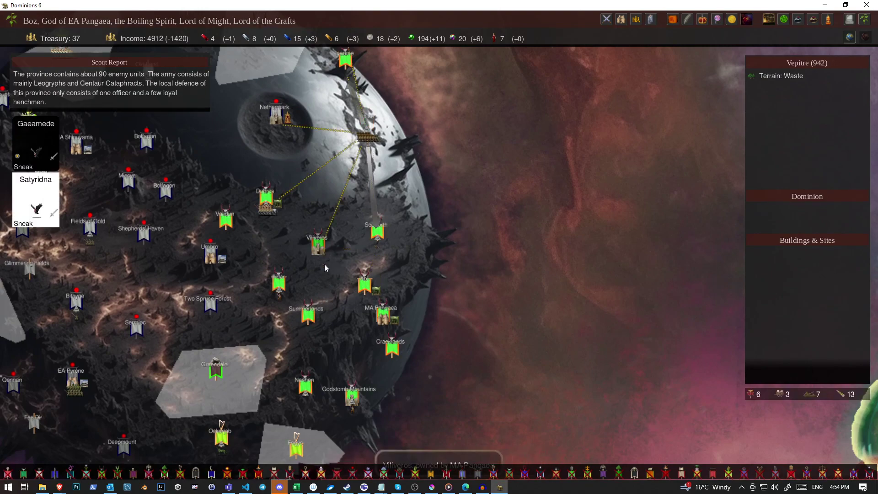
click(318, 247)
click(281, 302)
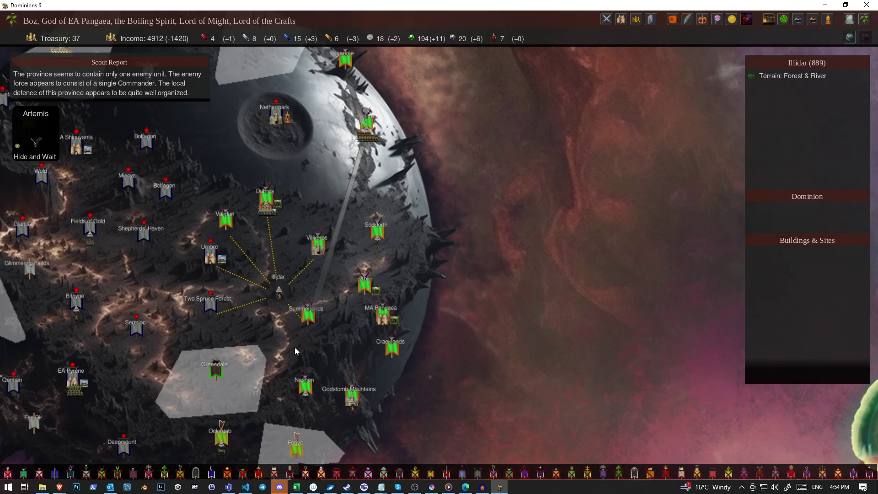
scroll(294, 351, up, 2)
click(392, 343)
click(350, 115)
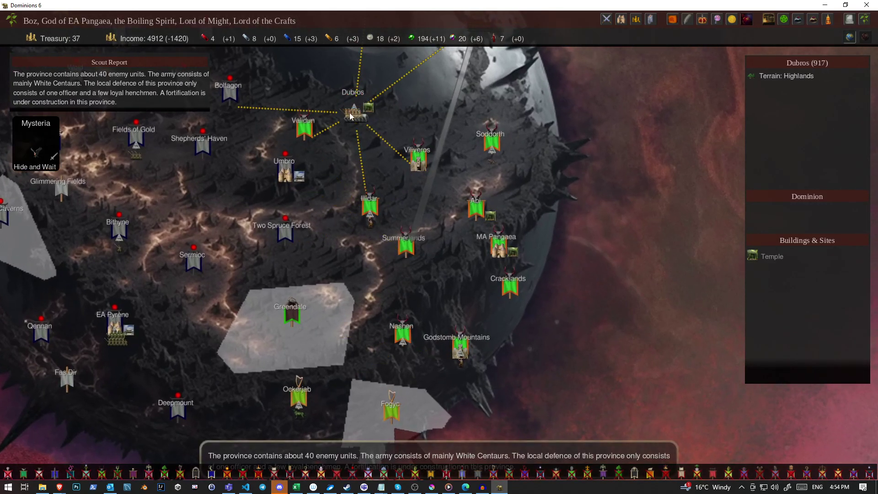
click(369, 206)
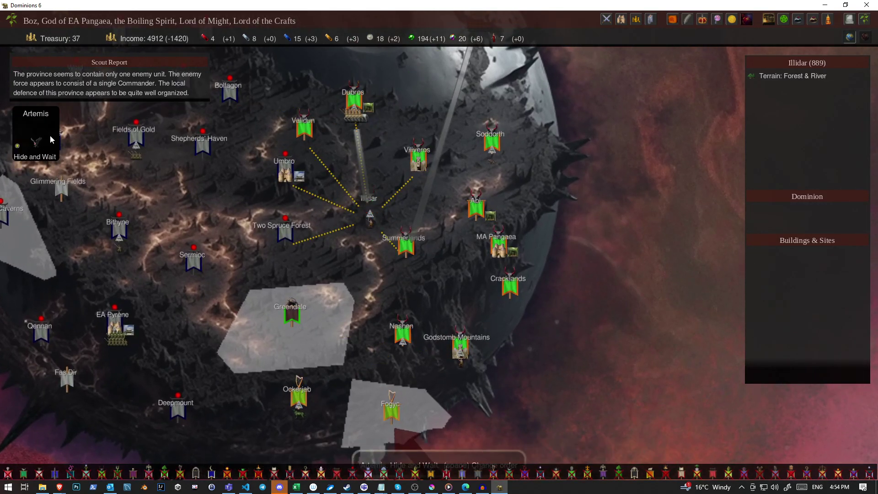
Survey Summerlands, Nashen, Godstomb Mountains, Cracklands, Soddorth and Abi.
click(405, 245)
click(402, 340)
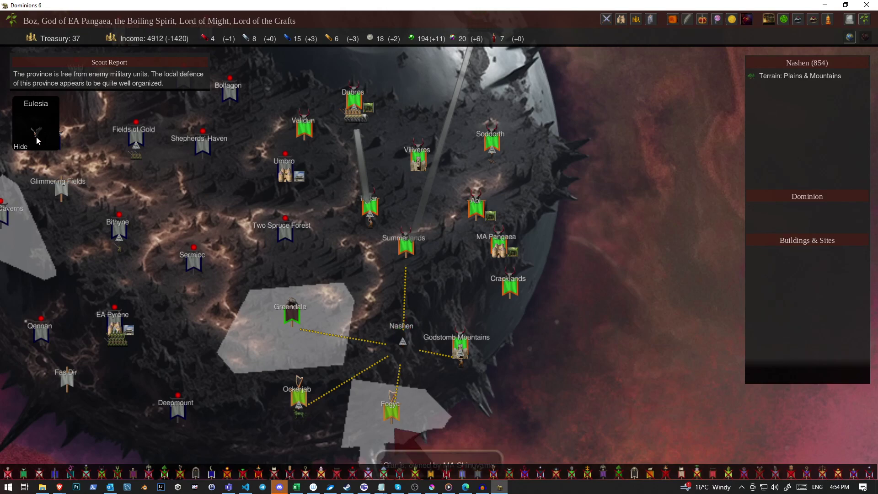
click(460, 349)
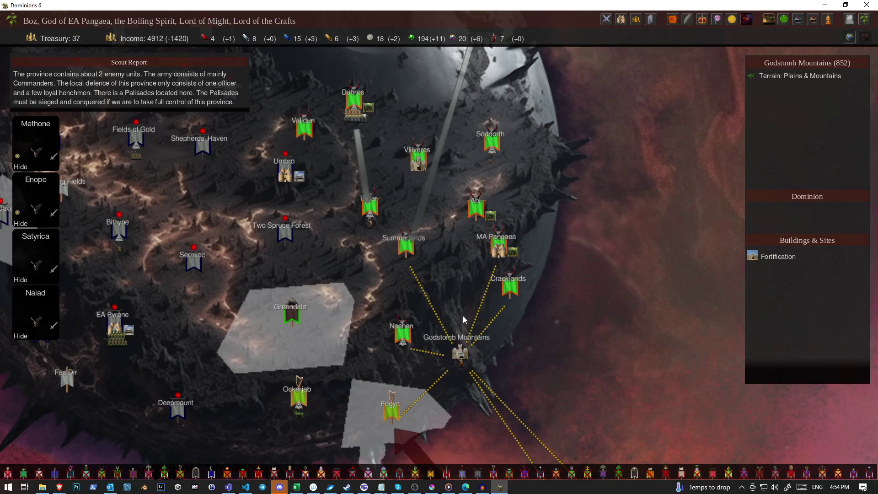
click(509, 288)
click(490, 141)
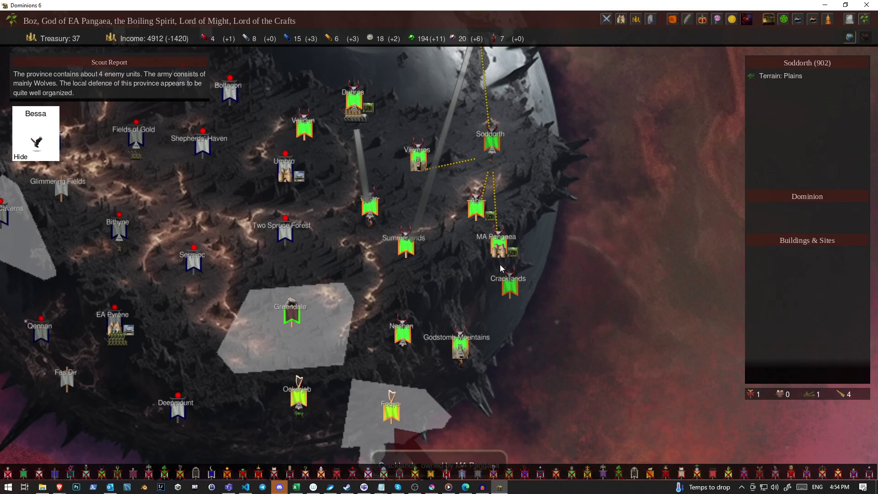
click(477, 206)
key(n)
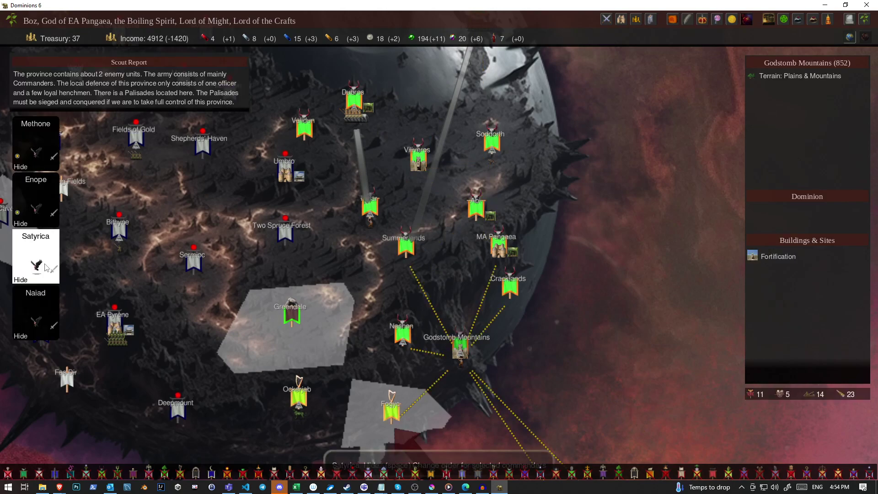
Set the Godstomb Mountains scouts Naiad and Methone to sneak.
key(n)
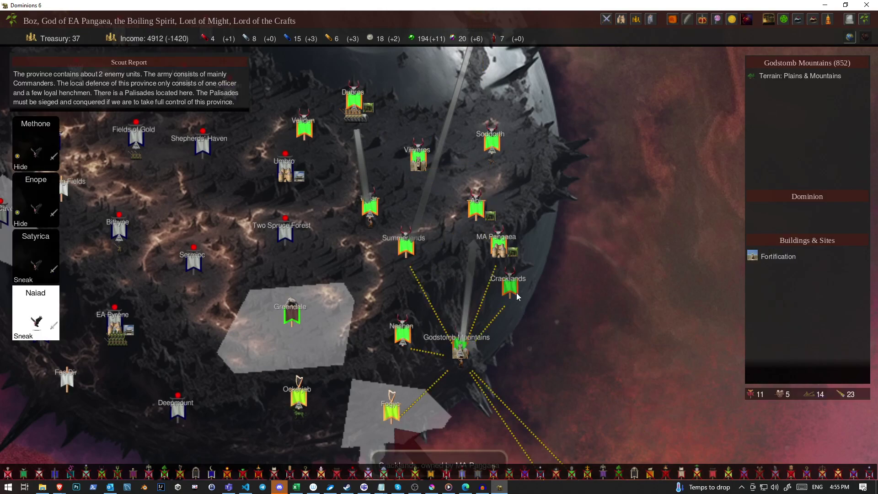
key(n)
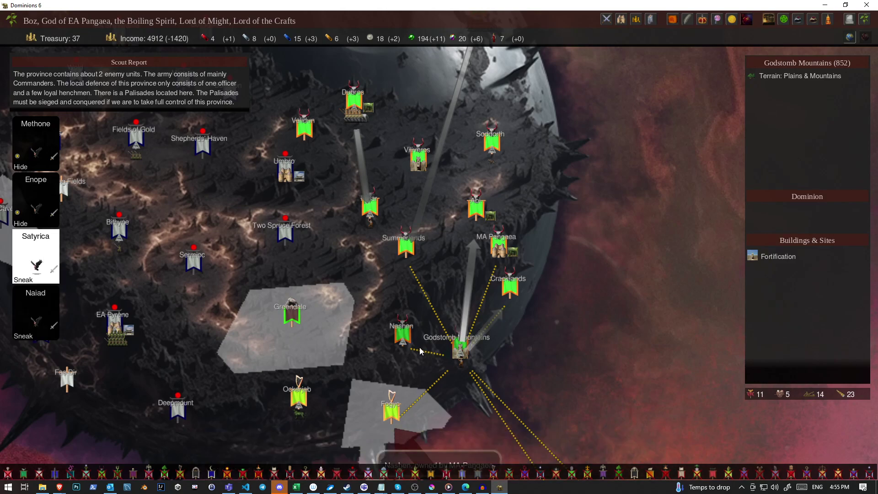
click(402, 335)
click(459, 349)
key(n)
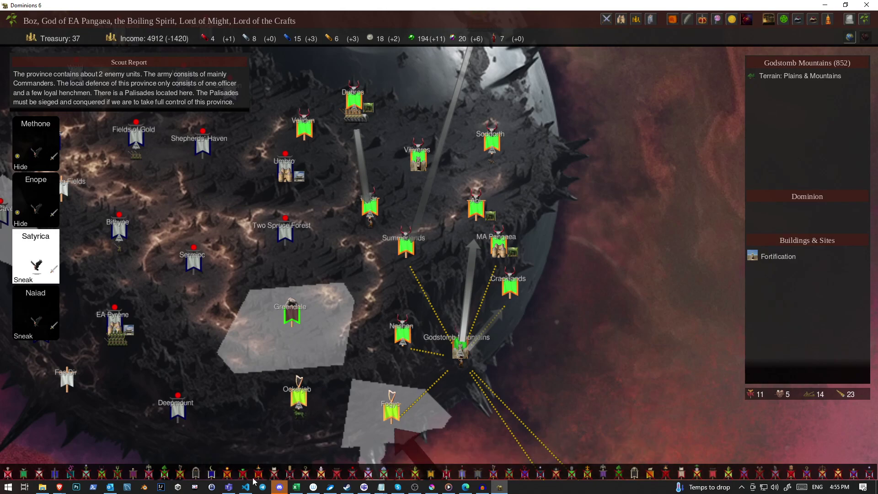
key(n)
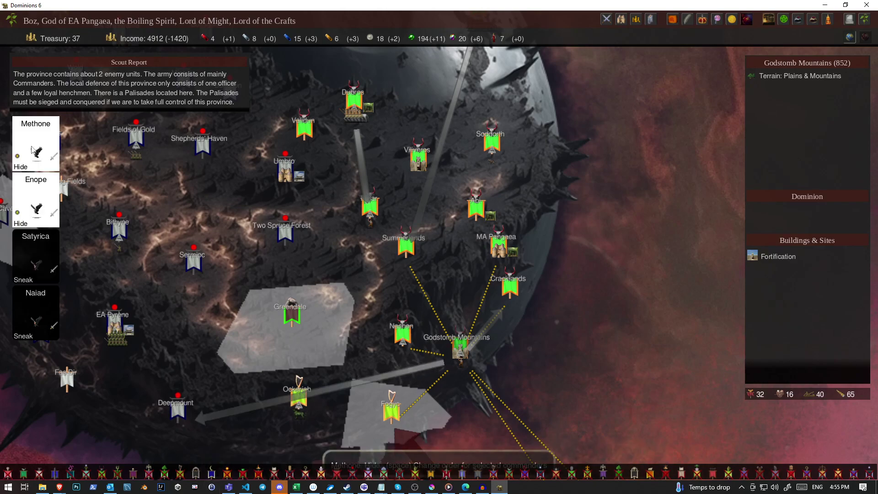
key(n)
key(s)
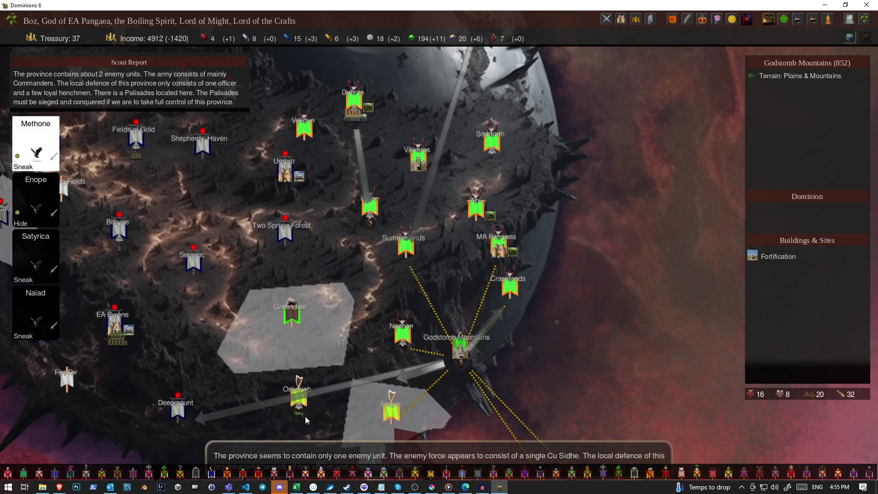
Send the sneaking scout toward Greendale, then check Ockerjab and Godstomb Mountains.
click(289, 245)
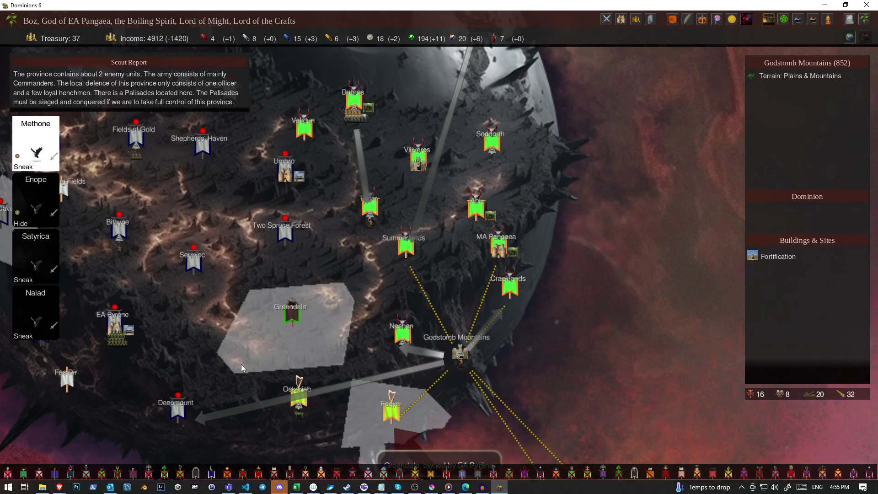
click(300, 398)
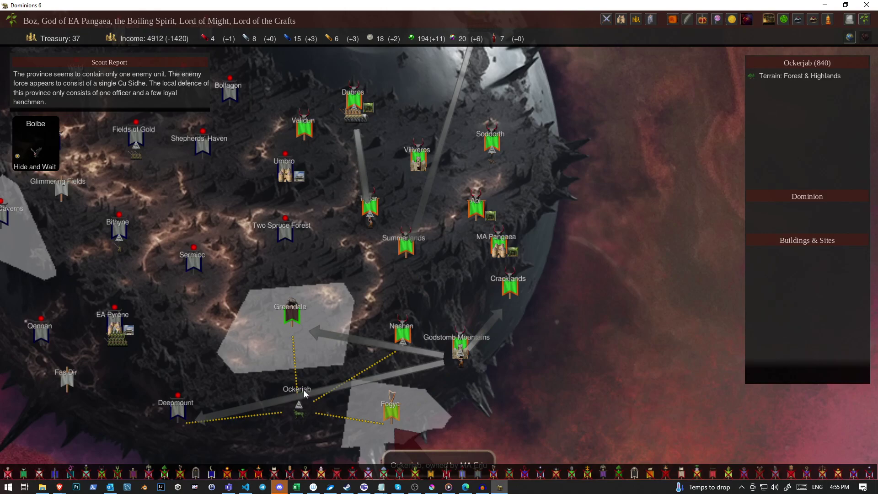
click(456, 354)
mouse_move(453, 368)
mouse_down()
mouse_move(379, 148)
mouse_move(322, 297)
mouse_up()
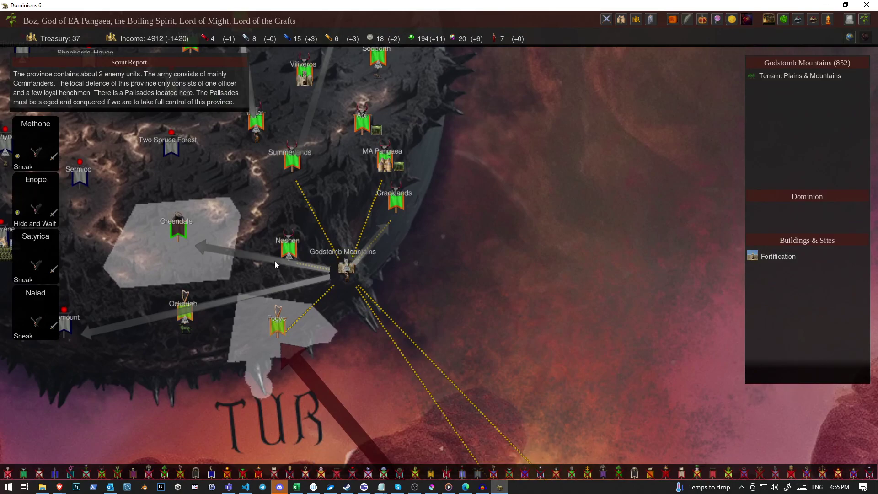
Check Fogyc and MA Eriu while panning across Halegmere to the south.
click(256, 343)
scroll(255, 344, down, 5)
drag(508, 348, 212, 108)
scroll(349, 269, up, 5)
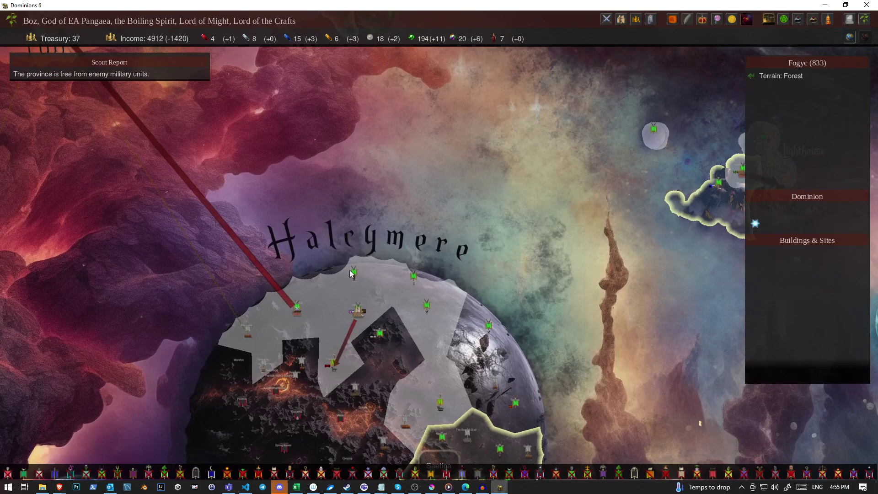
click(508, 275)
drag(506, 318, 362, 205)
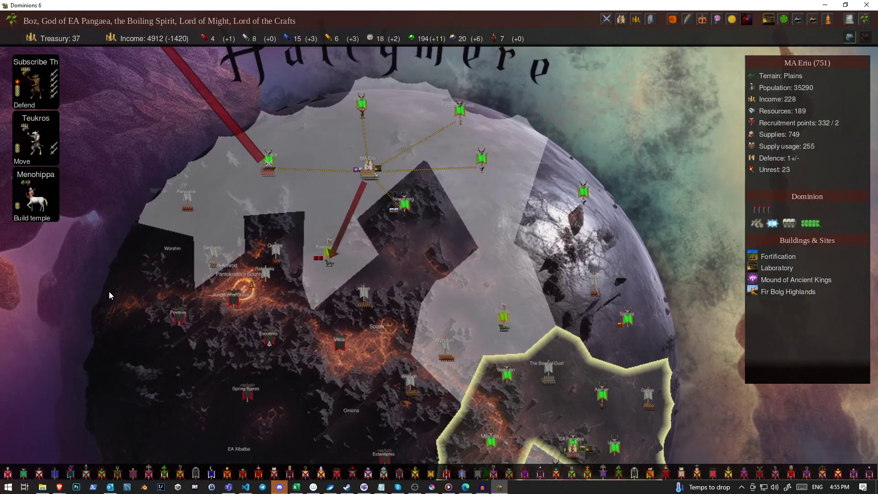
drag(421, 298, 434, 47)
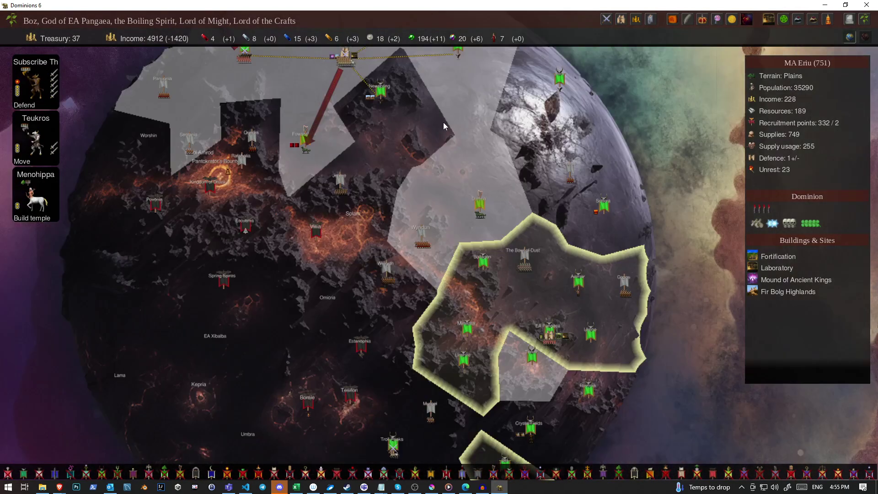
Review Bel's army setup, Crystal Fields, and scout Stymphos's standing orders.
click(483, 333)
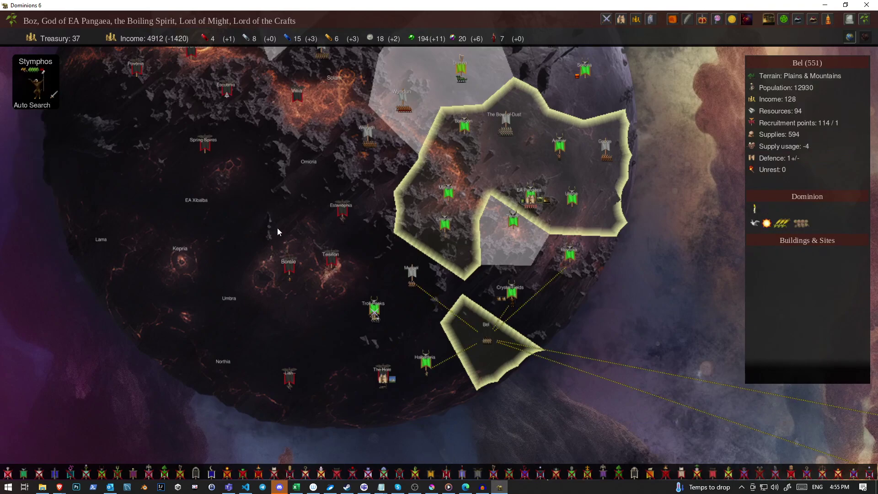
key(t)
key(Escape)
scroll(450, 243, up, 2)
click(511, 295)
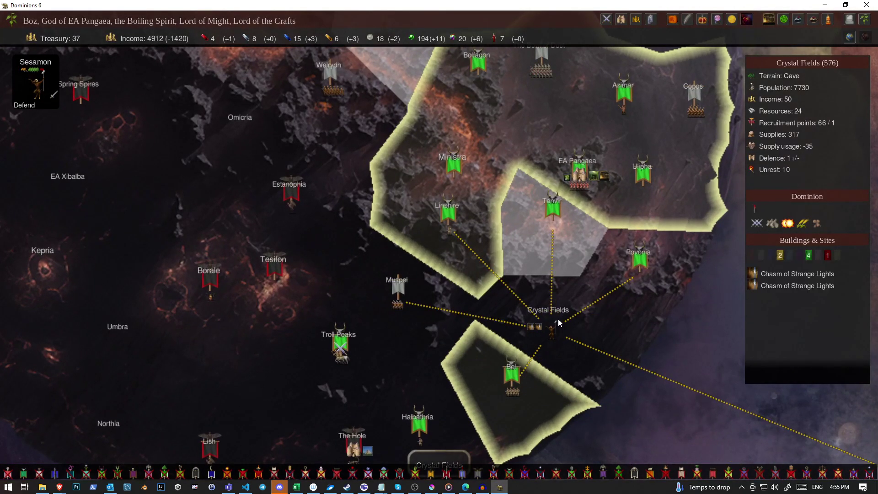
scroll(481, 275, up, 2)
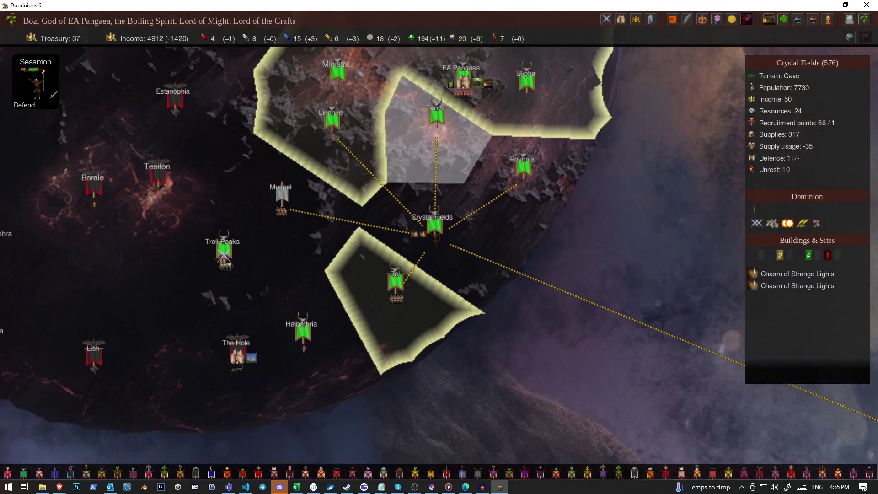
click(40, 78)
click(83, 170)
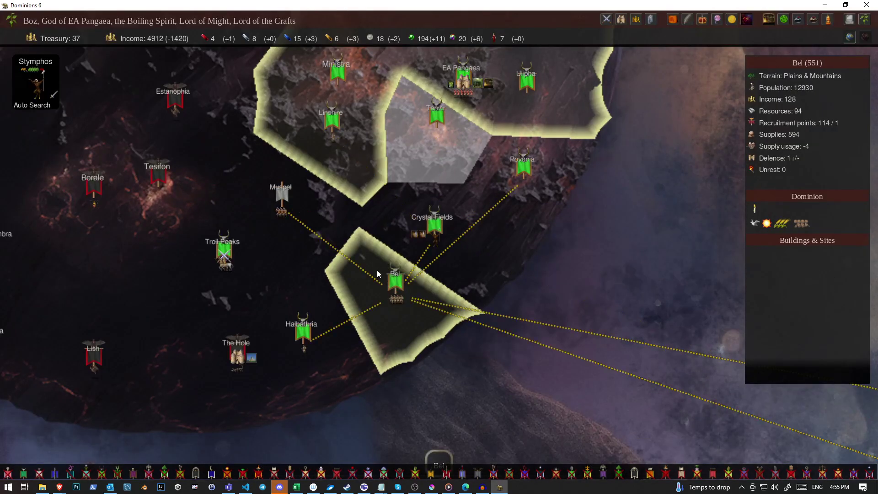
Compare Bel and Crystal Fields once more, then select Troll Peaks.
click(321, 346)
click(396, 295)
click(440, 237)
click(408, 310)
click(224, 254)
Read Muspel's 30-unit scout report and order the Troll Peaks army to Muspel.
key(t)
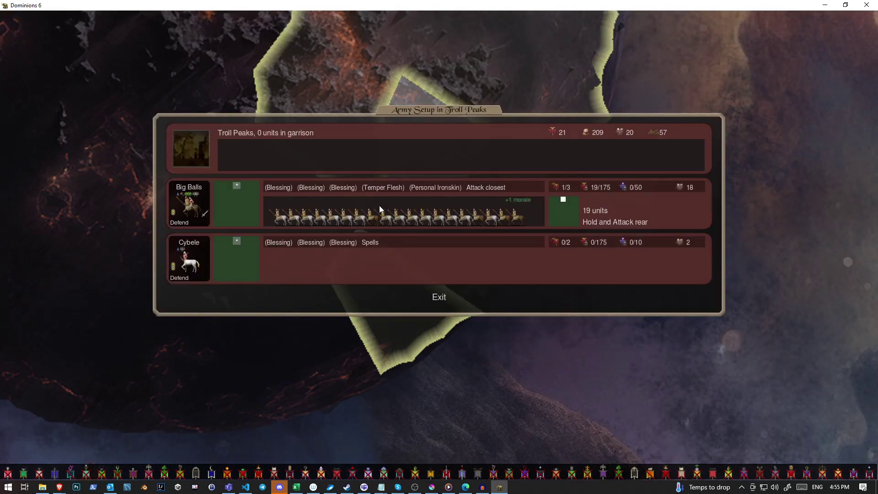
key(Escape)
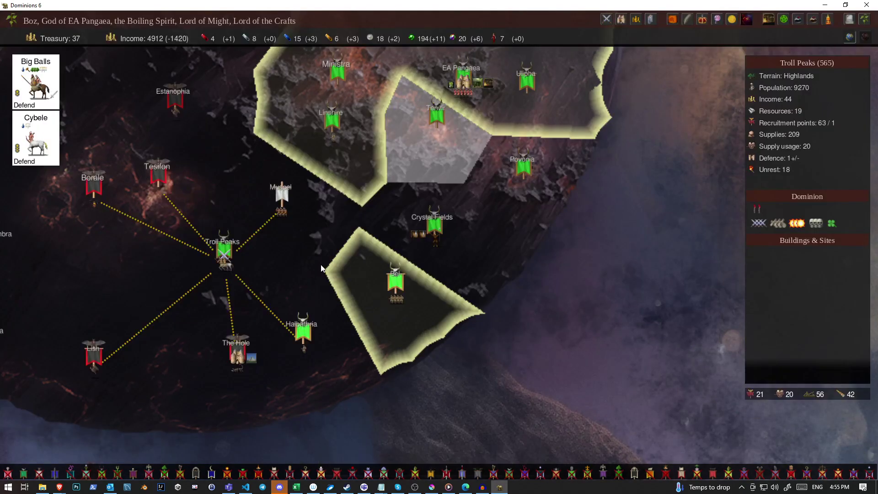
click(281, 211)
drag(266, 154, 343, 278)
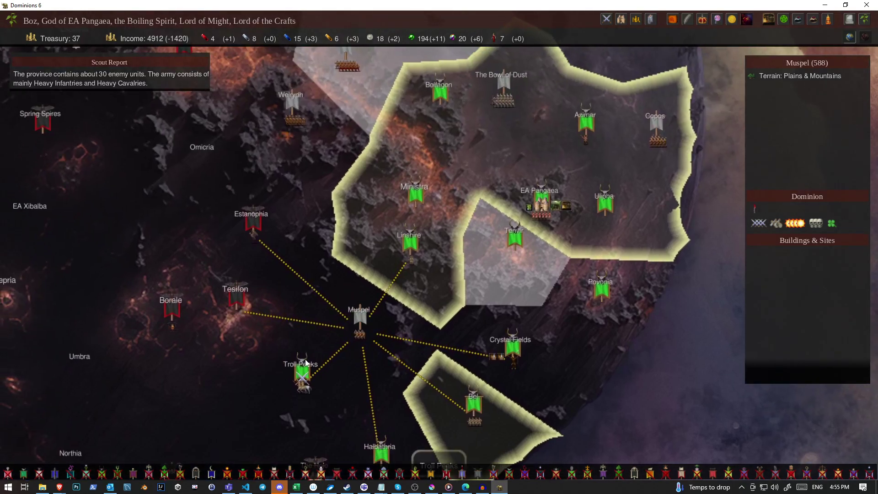
click(301, 377)
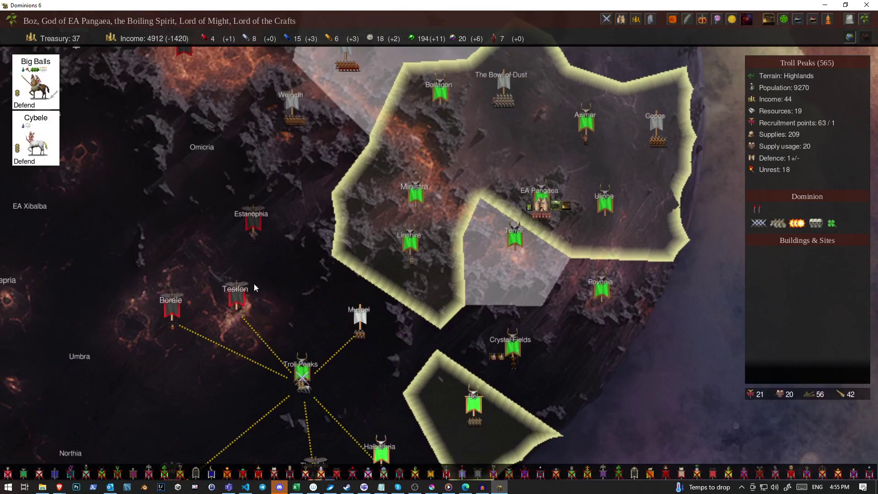
click(359, 329)
Check Troll Peaks recruitment and inspect The Hole, Halbathria and Bel.
drag(359, 328, 440, 154)
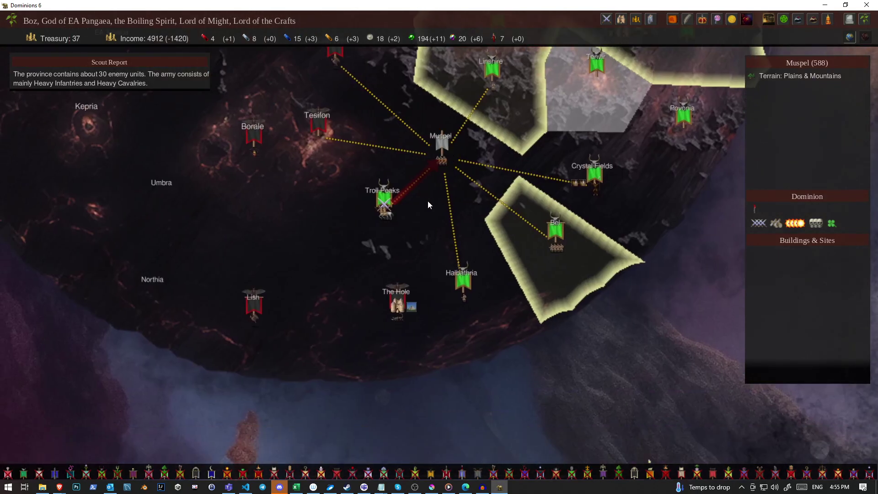
click(385, 205)
key(r)
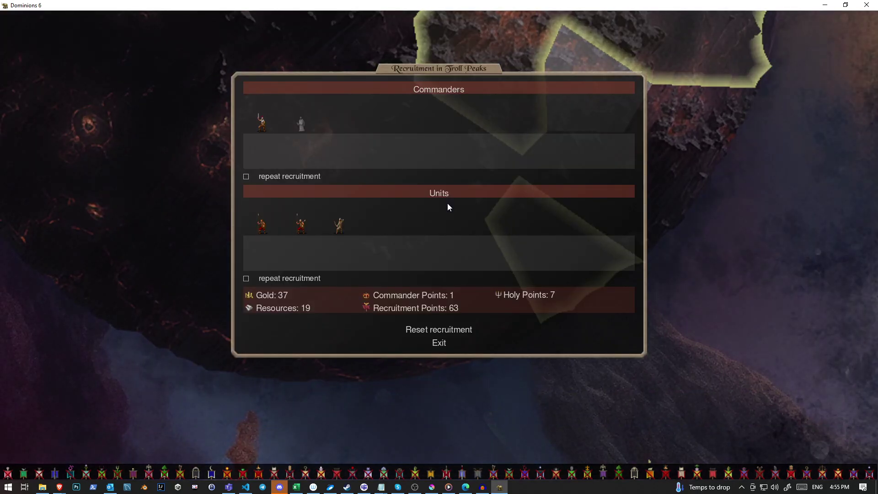
key(Escape)
click(399, 306)
click(462, 282)
drag(476, 296, 359, 381)
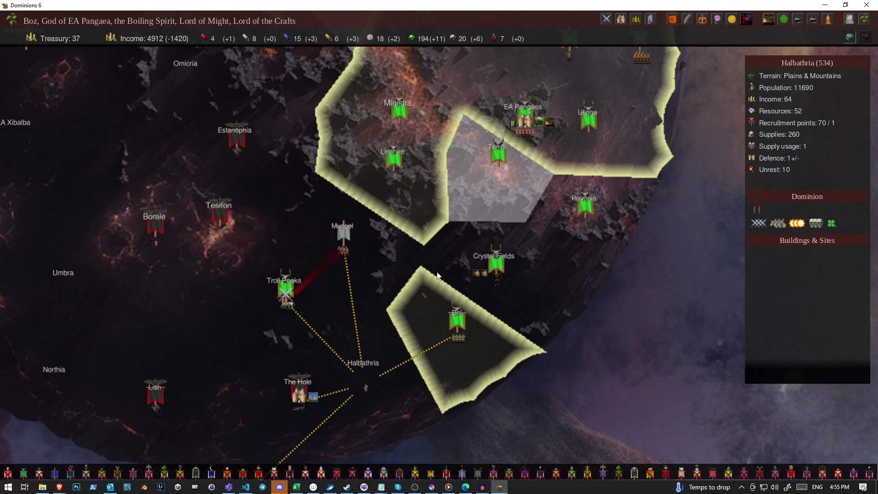
click(473, 313)
Set Big Balls' centaurs to hold and attack cavalry in the Troll Peaks army.
click(286, 291)
click(344, 237)
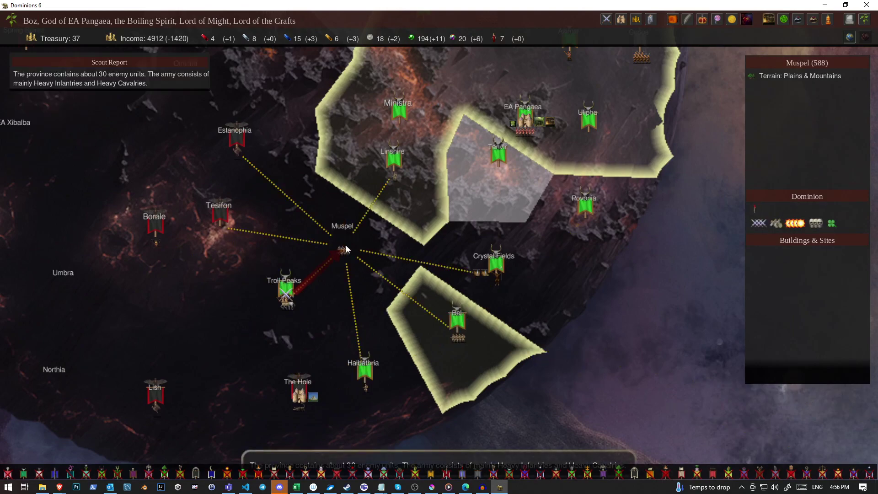
click(285, 292)
key(y)
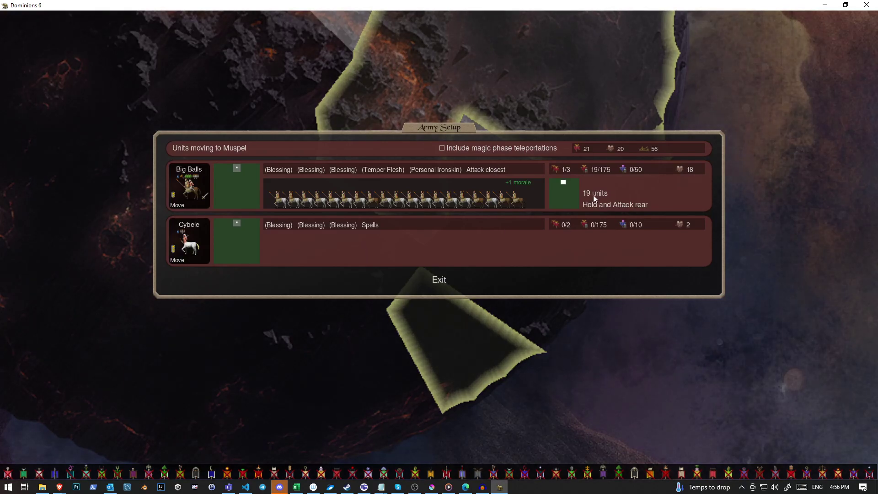
click(559, 192)
key(Escape)
click(237, 185)
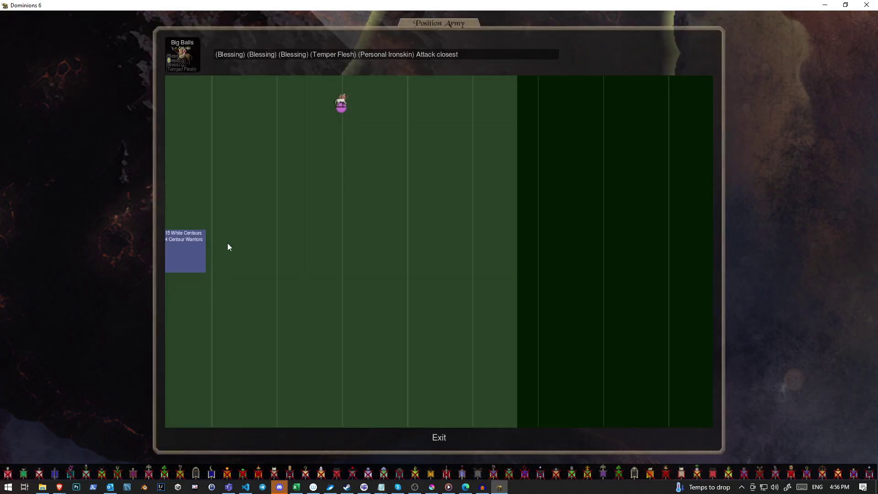
key(Escape)
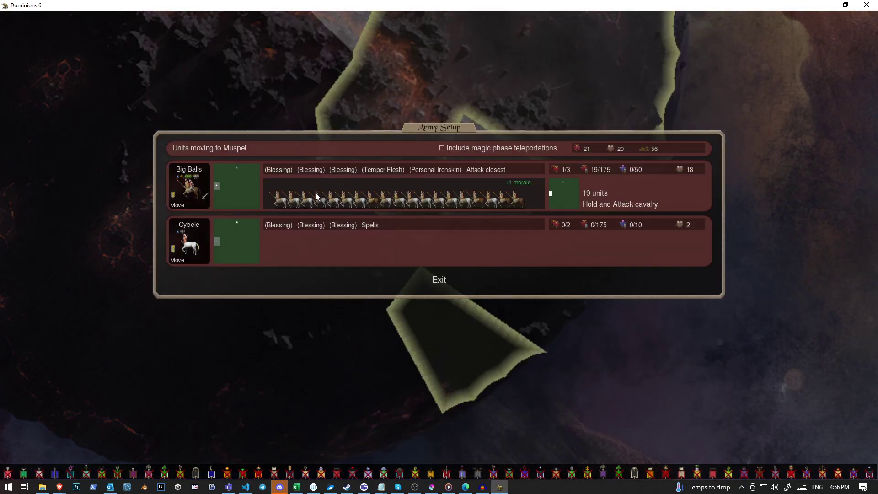
key(Escape)
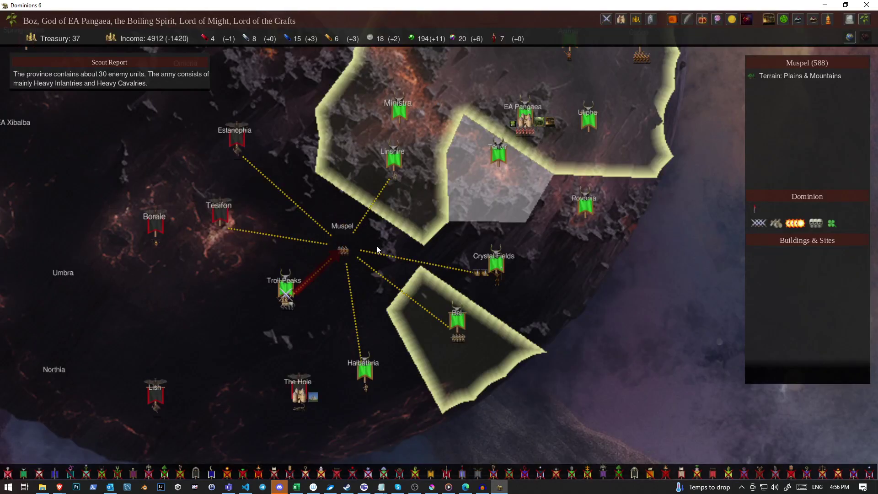
Move a Troll Peaks force to Bel and check the Bel and Halbathria army setups.
click(286, 292)
click(479, 328)
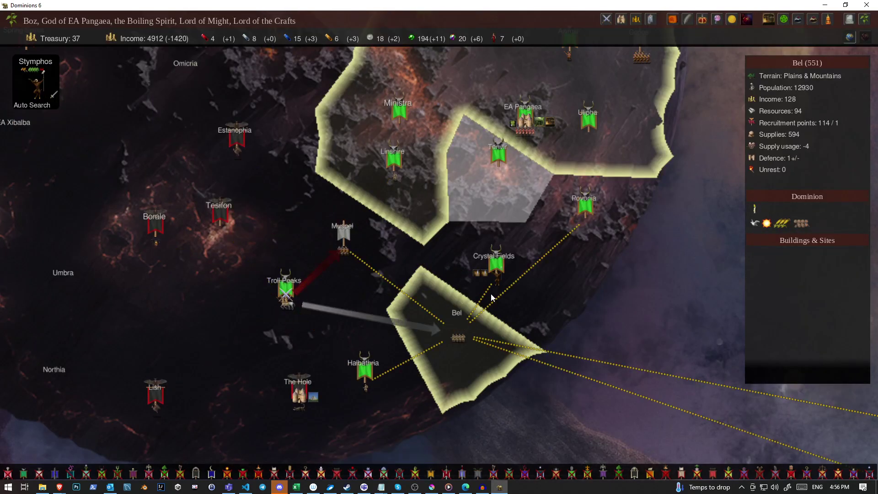
key(y)
key(Escape)
click(392, 384)
key(y)
key(Escape)
click(480, 332)
key(y)
key(Escape)
Review EA Pangaea's queued white centaurs, then select Forbidden Fields.
click(525, 118)
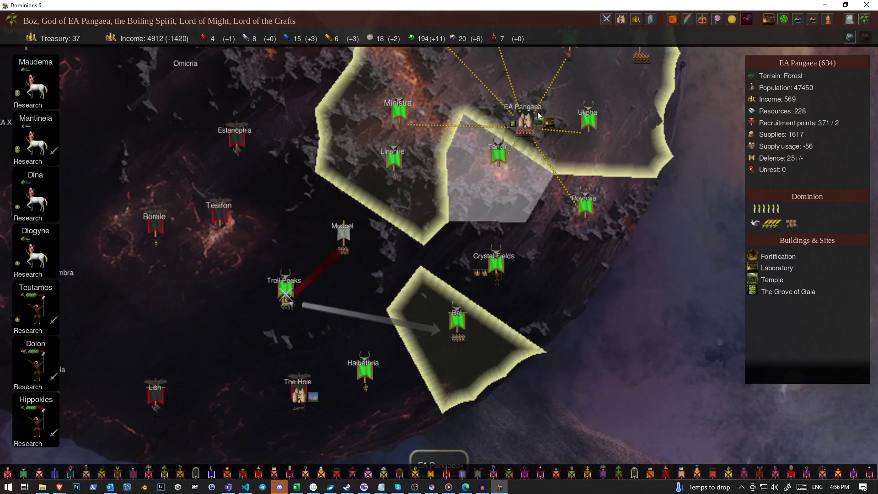
scroll(539, 117, down, 3)
key(r)
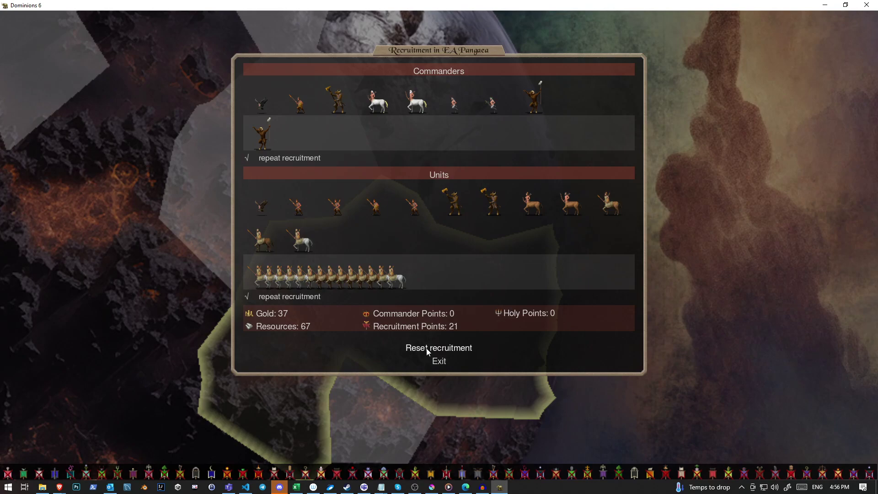
key(Escape)
click(369, 164)
Pan past MA Eriu and EA Pangaea and select Midland.
right_click(360, 167)
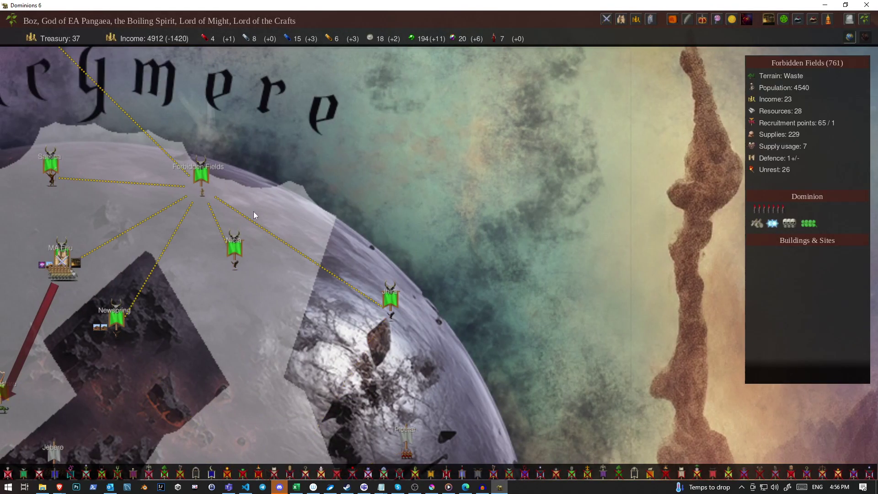
click(62, 265)
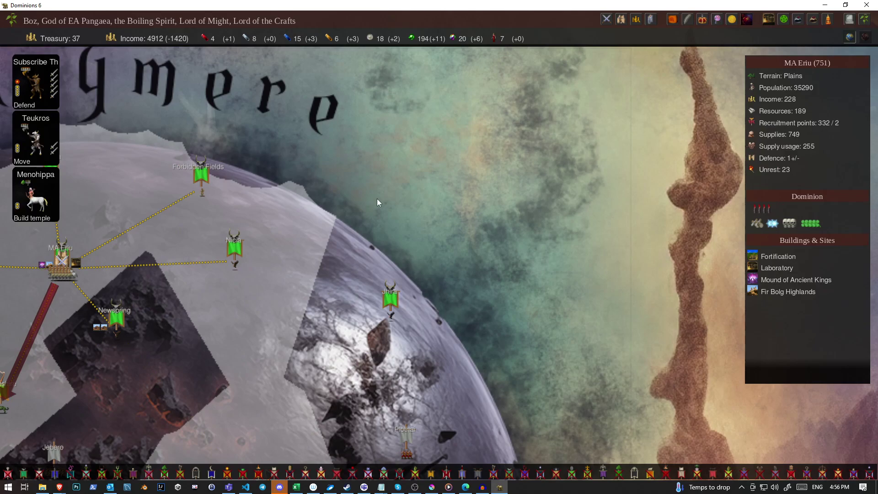
drag(318, 206, 462, 116)
click(360, 291)
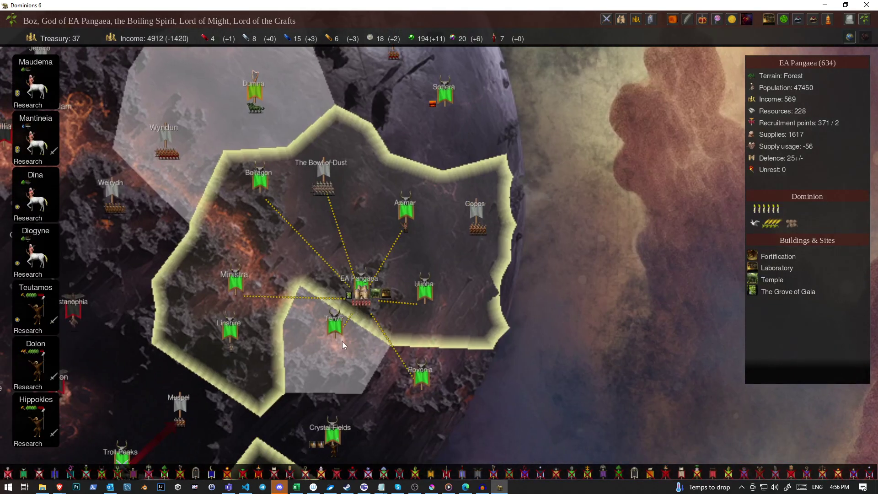
scroll(343, 341, down, 2)
drag(413, 206, 382, 343)
mouse_move(381, 170)
mouse_down()
mouse_move(433, 261)
mouse_move(514, 292)
mouse_up()
scroll(412, 240, up, 2)
click(335, 307)
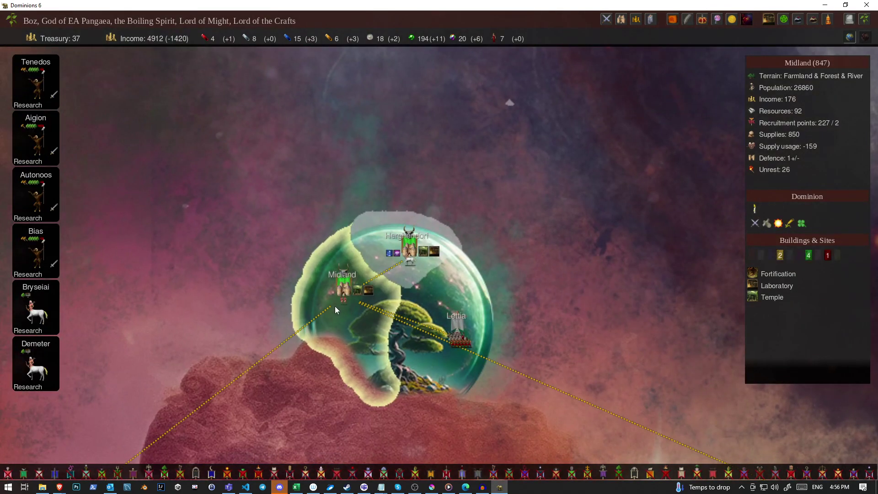
scroll(335, 306, down, 3)
scroll(309, 270, down, 2)
Review Midland's six researching commanders against Herghendorf and Lettia's scout report.
key(n)
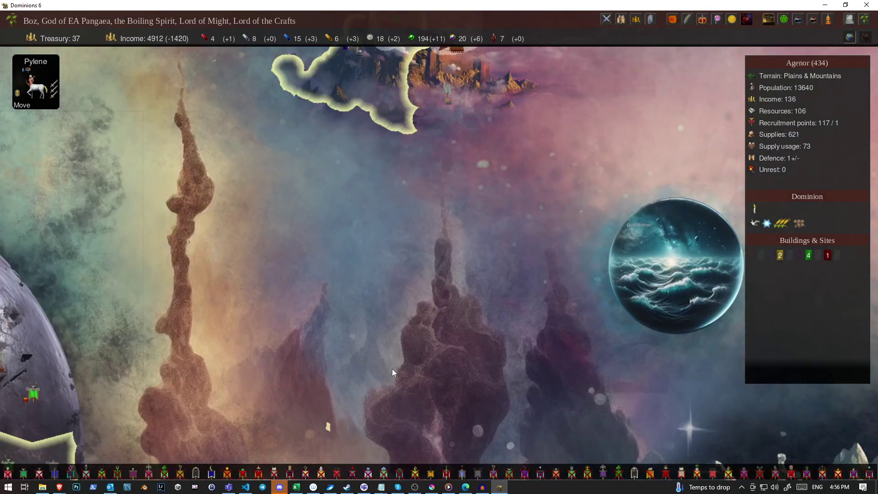
key(n)
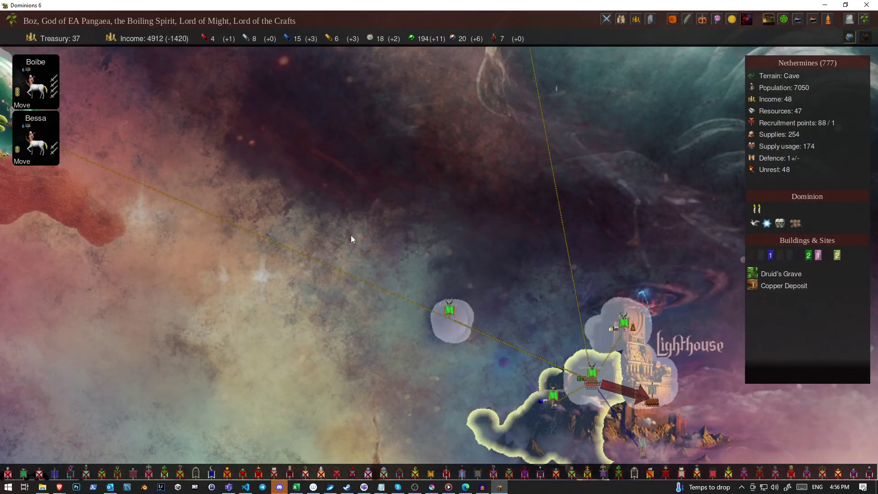
click(310, 179)
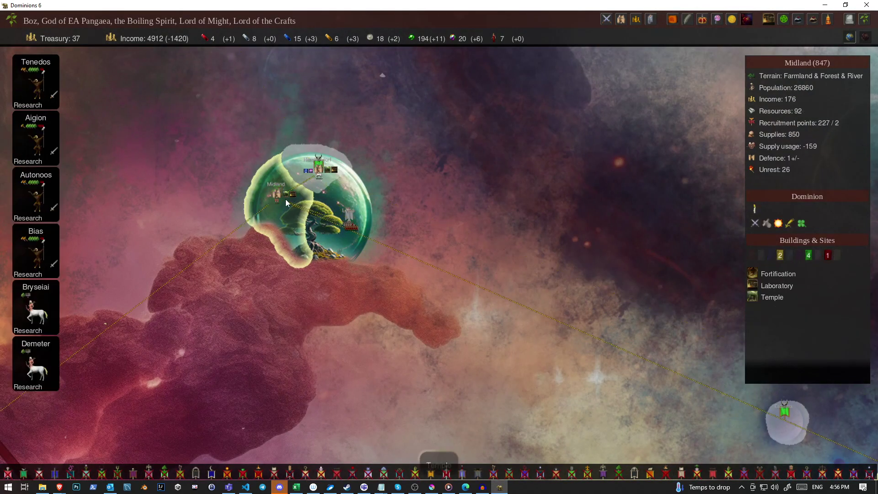
click(321, 177)
click(274, 207)
click(316, 180)
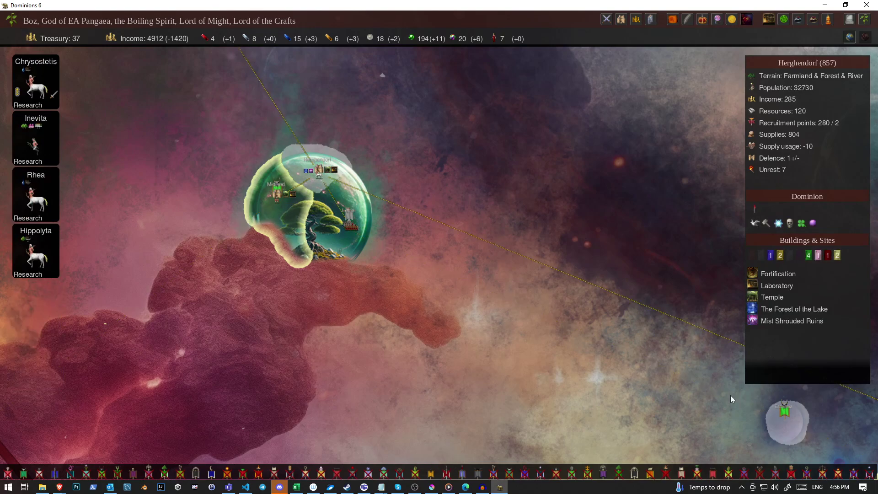
click(287, 183)
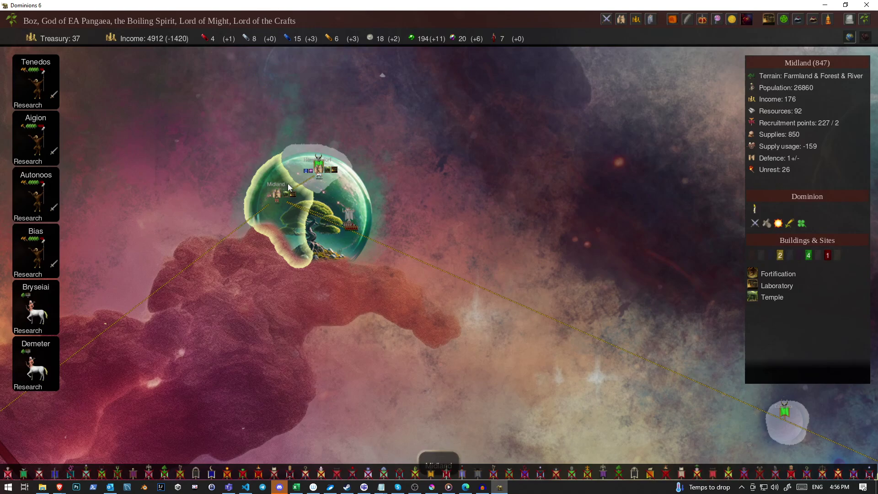
click(336, 214)
click(273, 193)
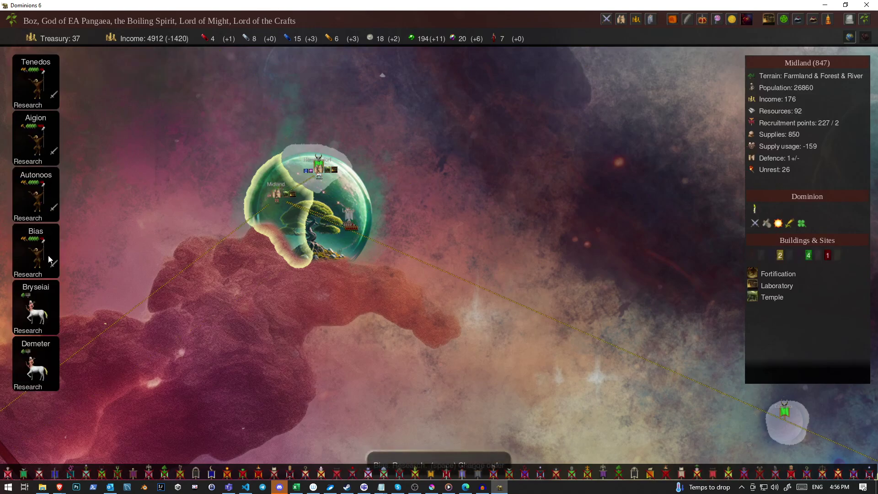
Rename the Midland commander Bias to Mr Moak.
click(28, 249)
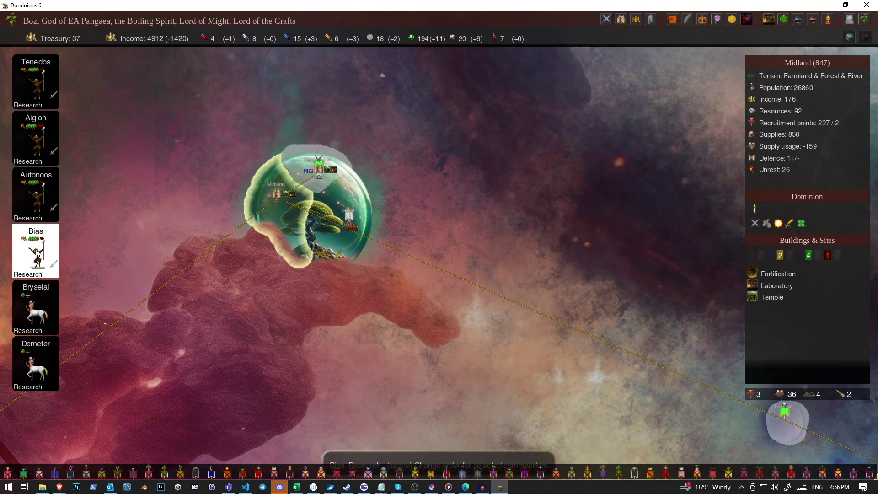
key(r)
key(BackSpace)
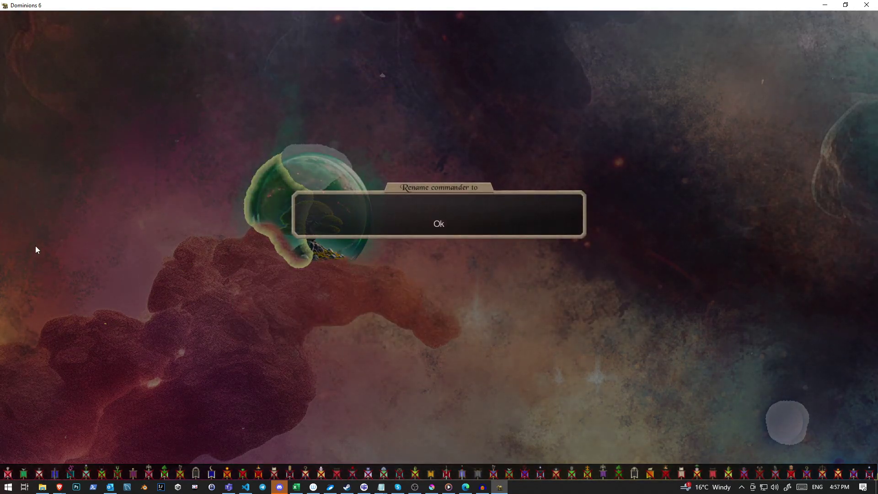
text(Mr Moak)
key(Return)
key(Escape)
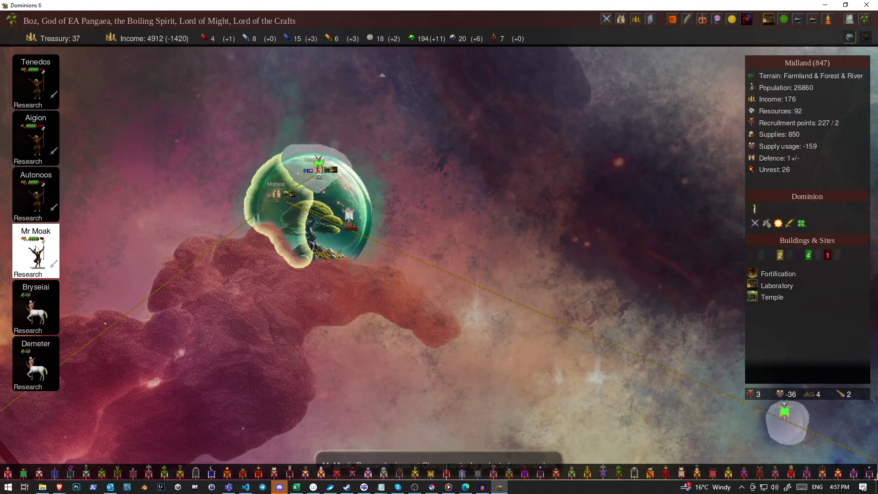
Check Mr Moak's unit details and bring up his ritual spells.
right_click(373, 166)
key(Escape)
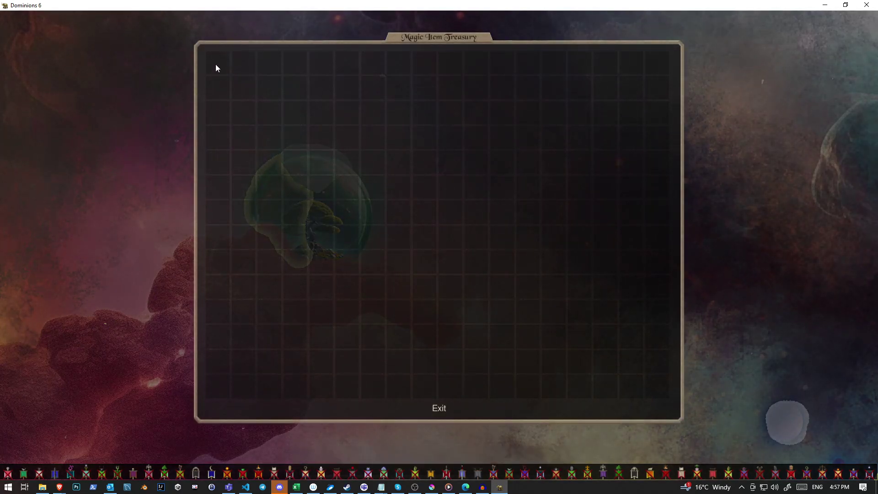
key(Escape)
key(r)
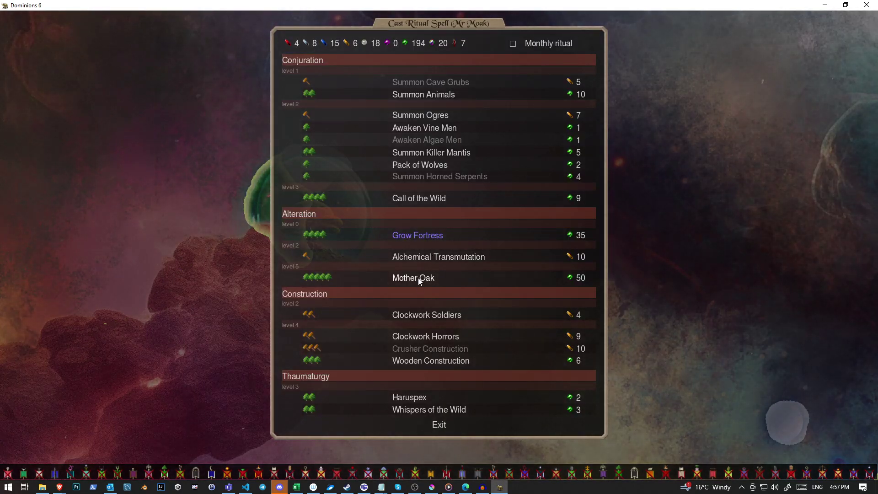
Order Mr Moak to cast Mother Oak using all 194 nature gems.
click(413, 277)
key(End)
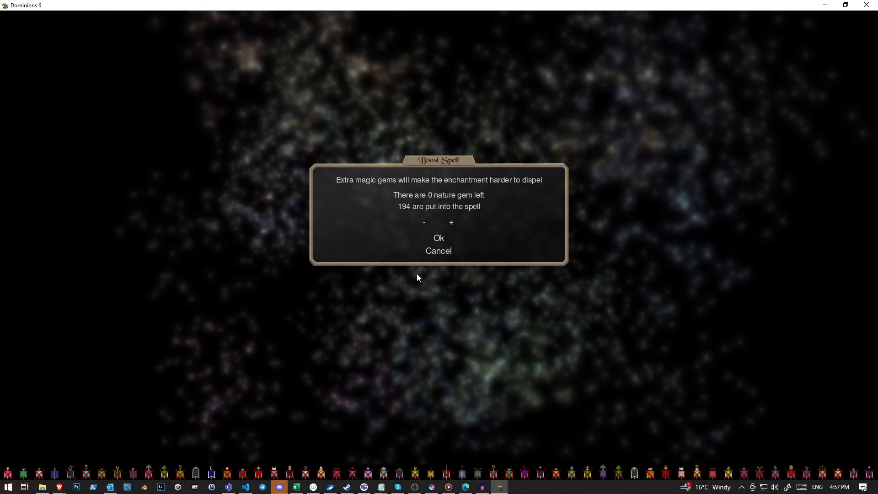
key(Return)
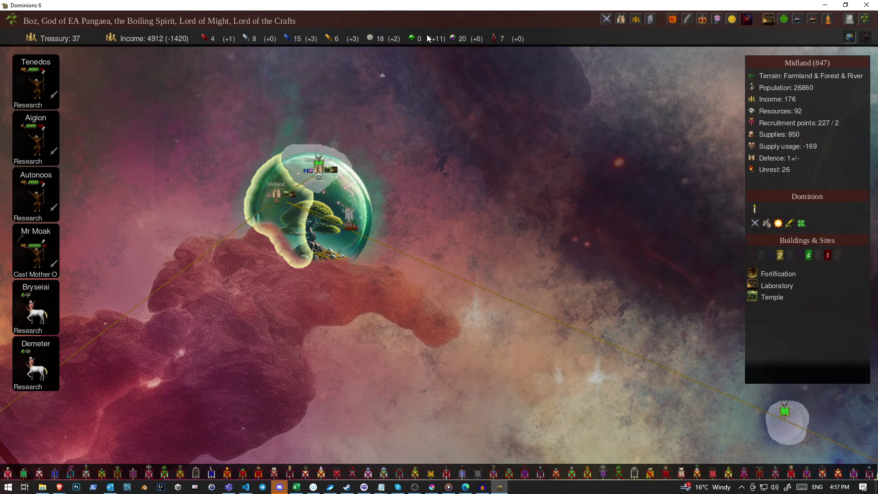
Glance at Midland's recruitment and zoom the map out.
click(277, 186)
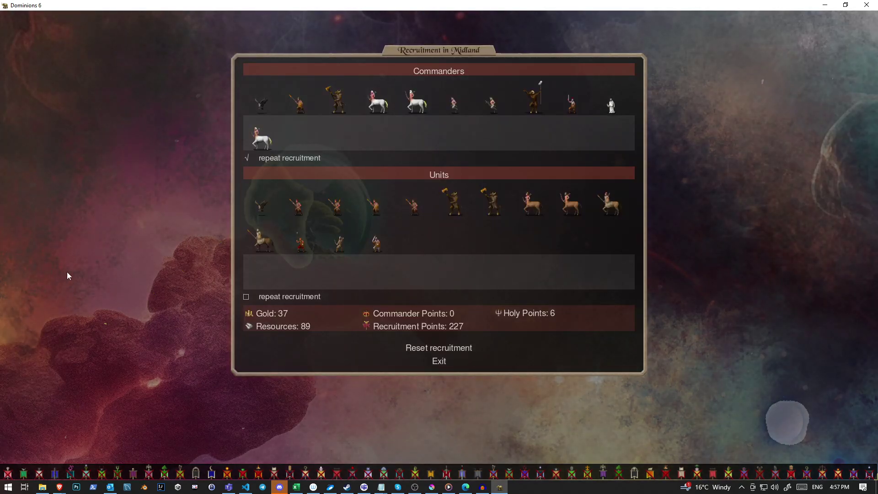
key(Escape)
key(r)
key(Escape)
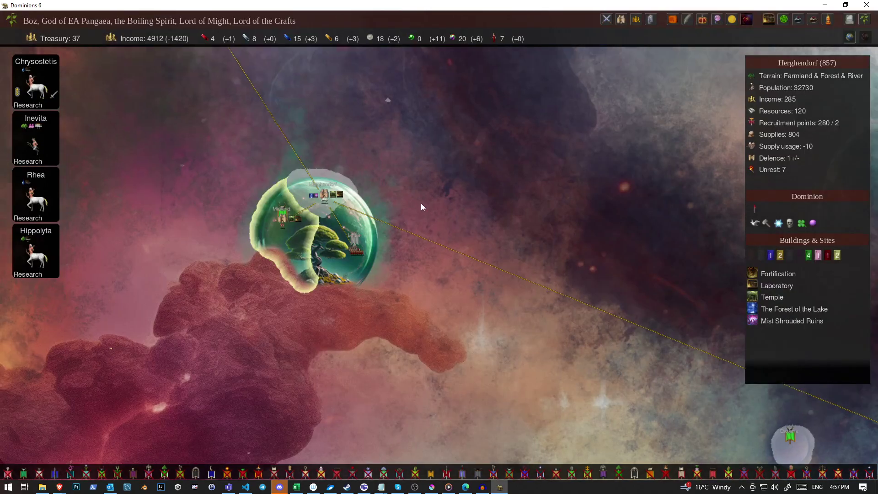
scroll(420, 203, down, 5)
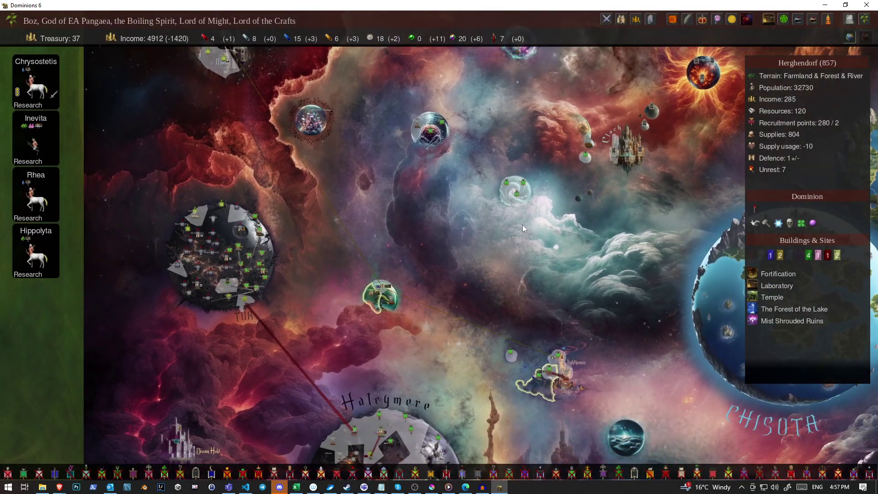
Inspect Fas Dir, Nethermines and Escuania, then check Jhira's army setup.
click(589, 153)
scroll(523, 327, up, 4)
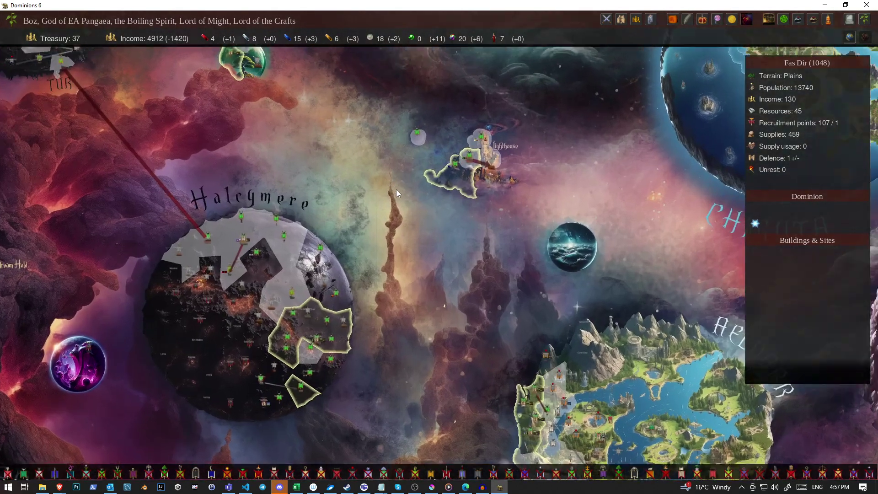
click(477, 116)
scroll(521, 180, up, 3)
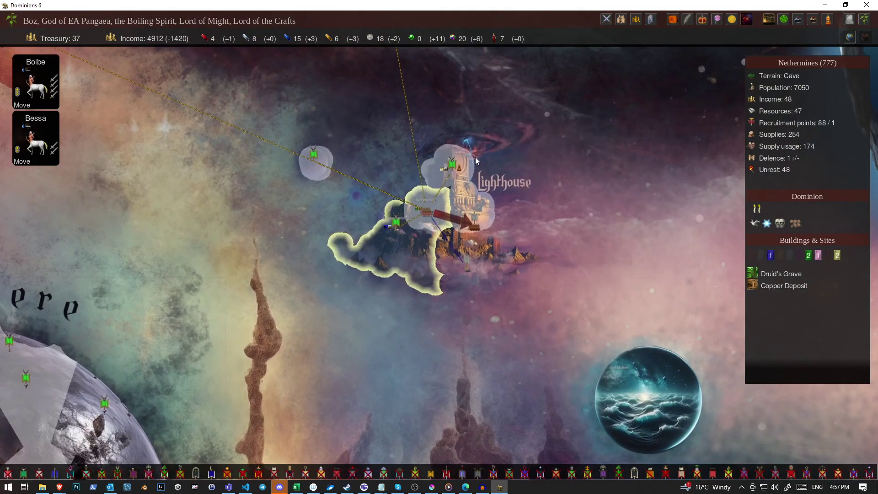
click(453, 165)
scroll(327, 163, down, 3)
drag(406, 225, 275, 206)
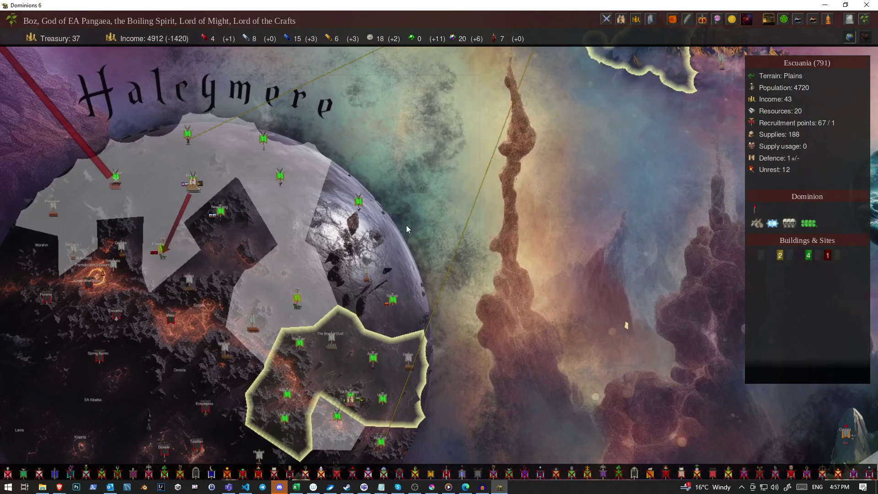
click(406, 225)
scroll(275, 206, down, 2)
click(36, 86)
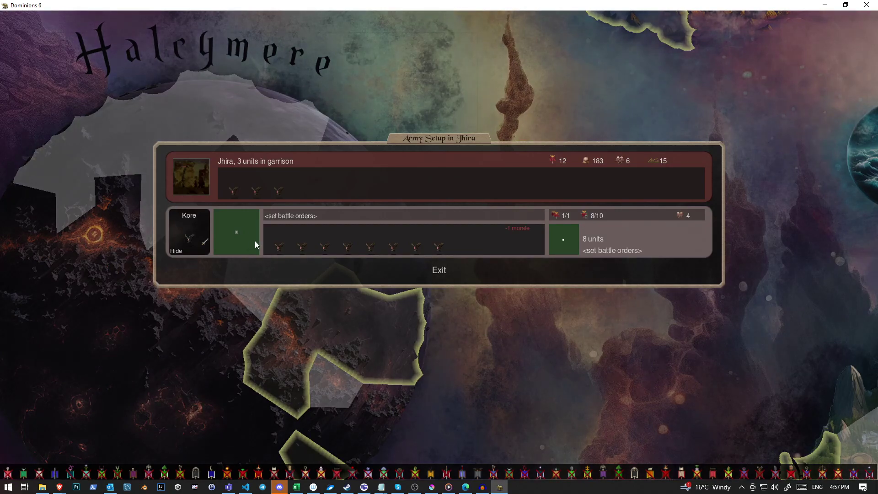
key(Escape)
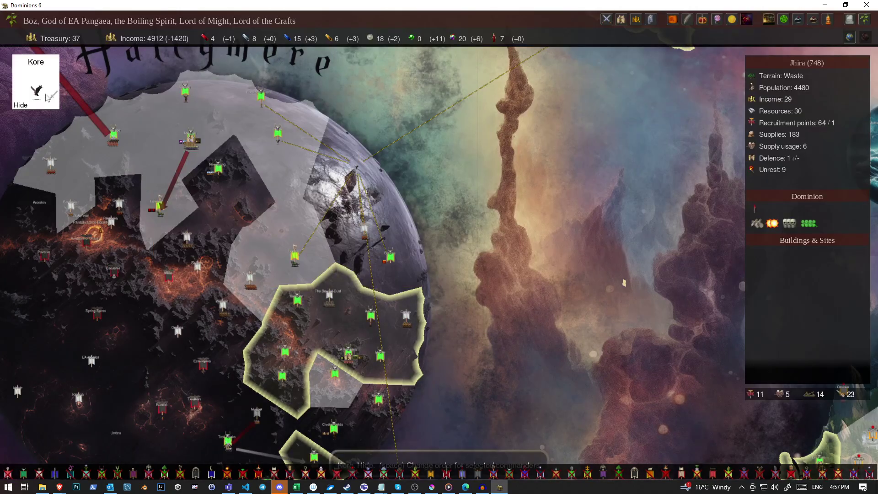
scroll(309, 179, up, 3)
scroll(346, 247, up, 2)
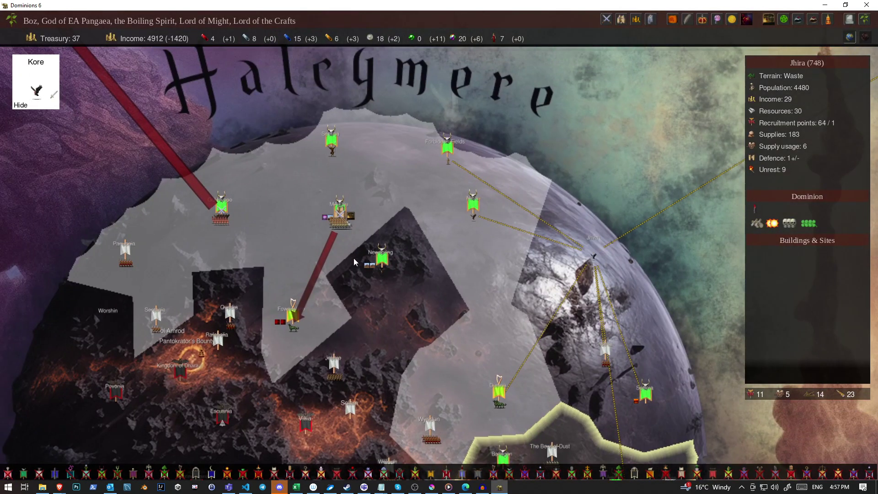
Set Kore in Jhira to sneak and bring up EA Pangaea's army setup.
click(333, 151)
click(448, 148)
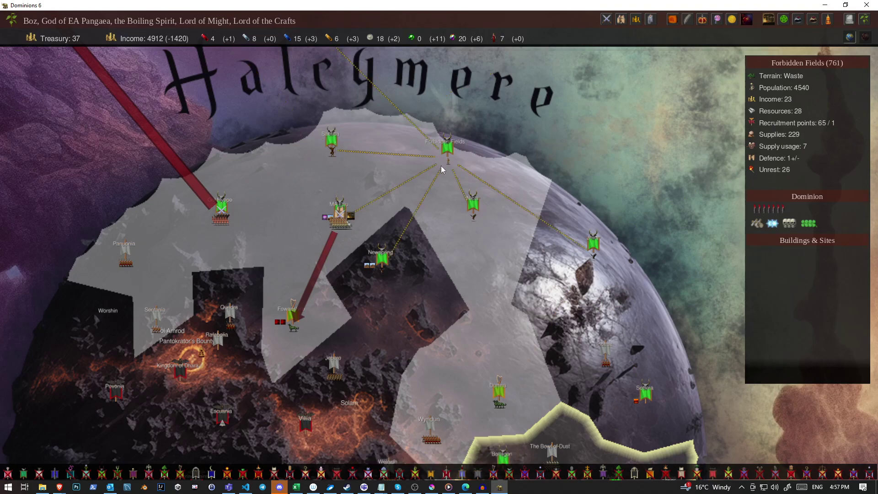
click(594, 244)
scroll(252, 107, down, 5)
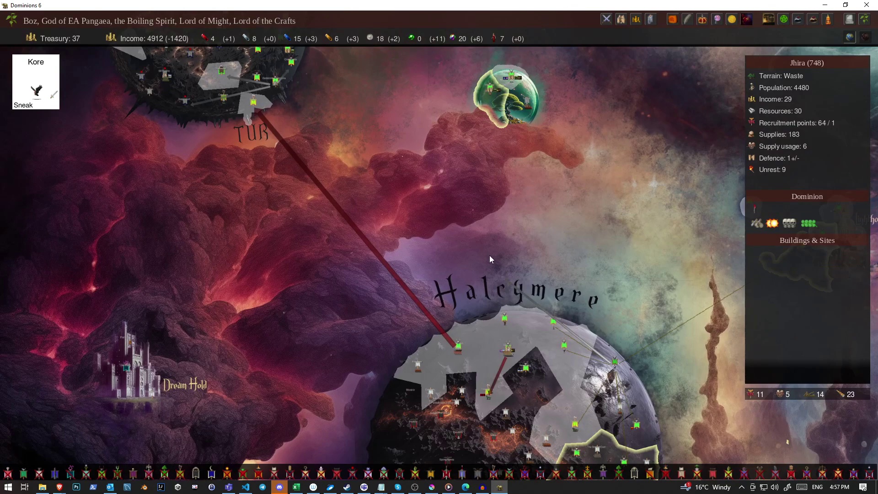
scroll(490, 255, up, 6)
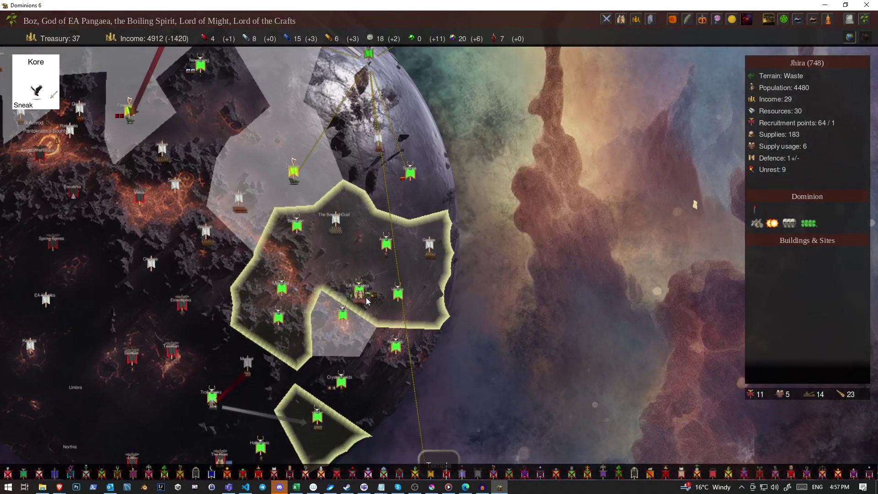
click(354, 293)
key(y)
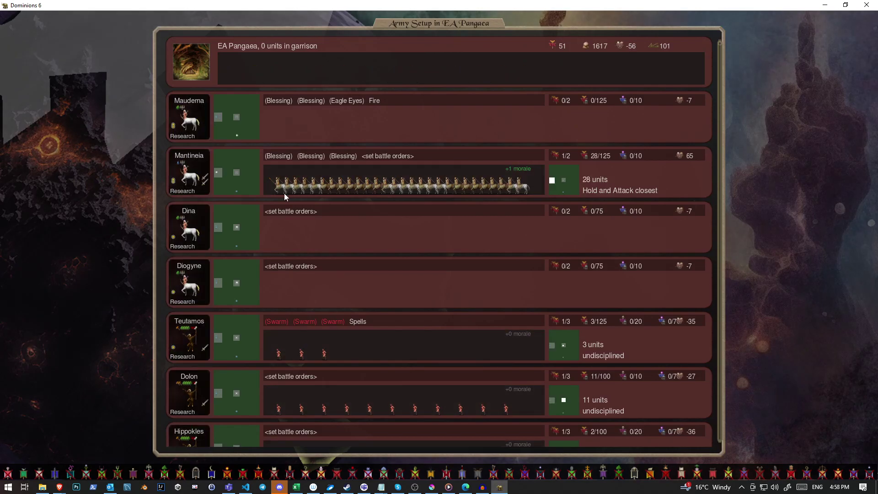
Move EA Pangaea's 14 garrison centaurs into Mantineia's squad.
key(Escape)
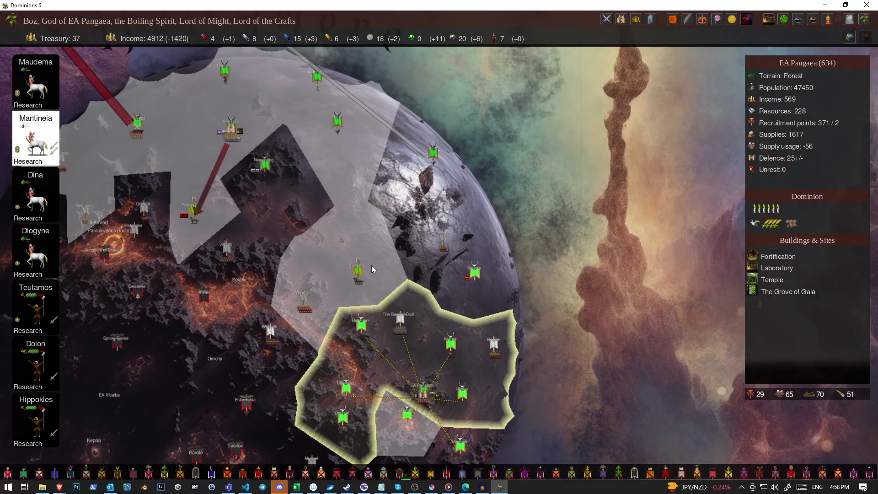
scroll(372, 266, down, 2)
key(y)
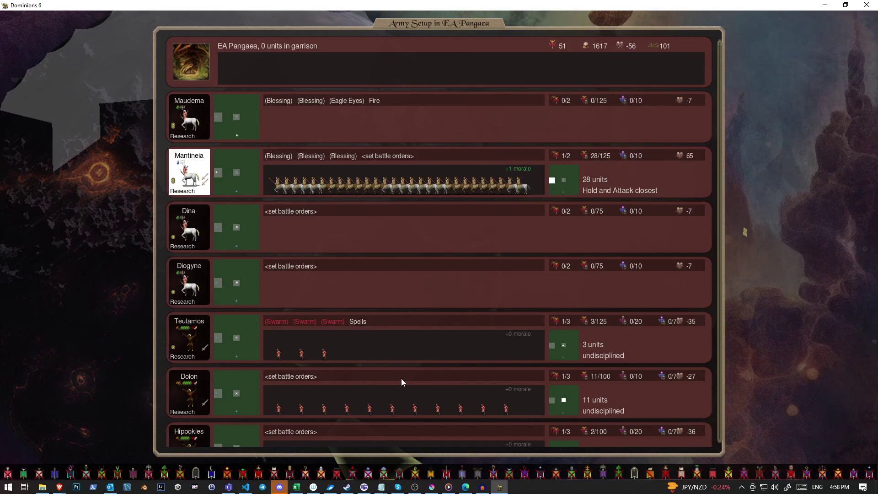
key(Escape)
Replace queued centaurs with a white centaur and more centaur warriors, spending nearly all gold.
key(r)
key(Escape)
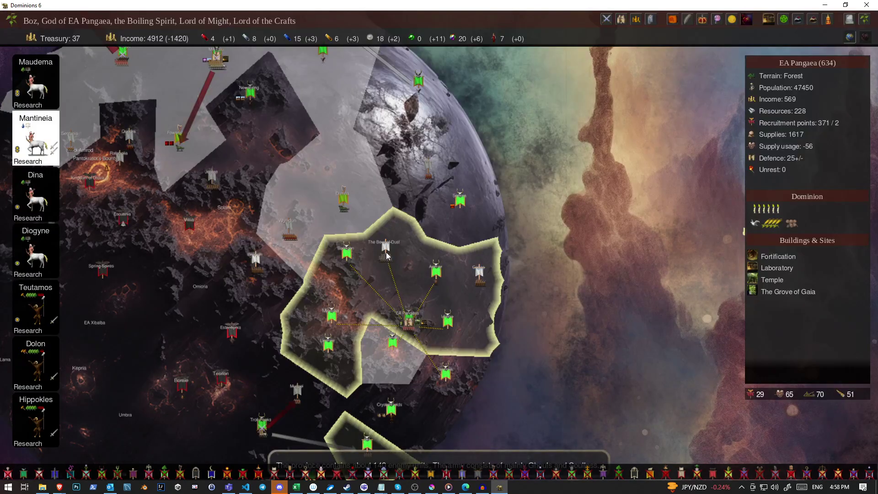
key(r)
click(329, 282)
click(329, 282)
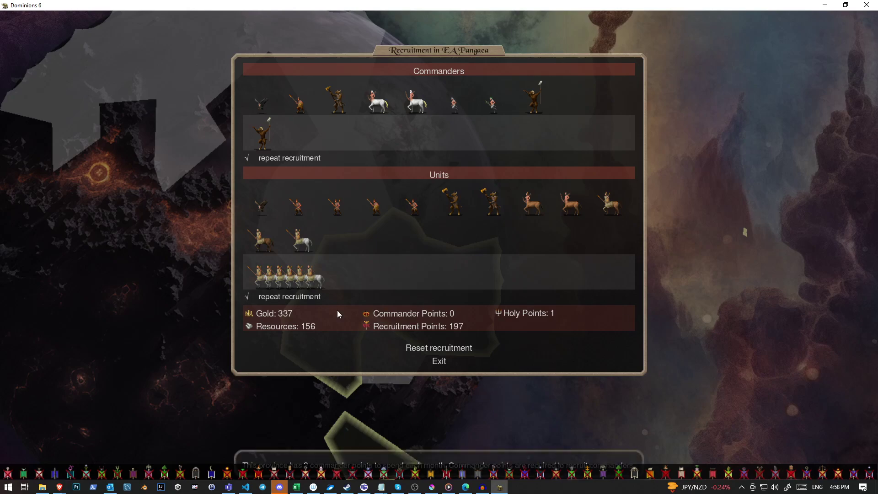
click(302, 241)
click(259, 243)
click(259, 243)
click(259, 243)
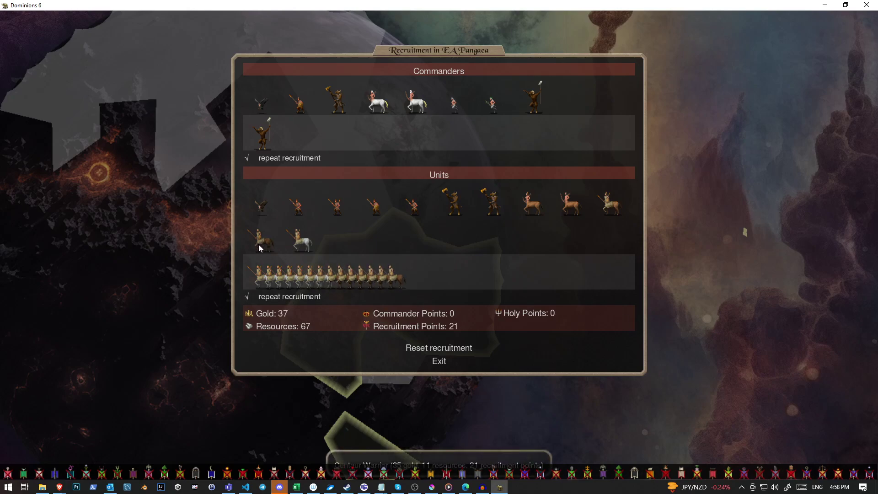
click(258, 246)
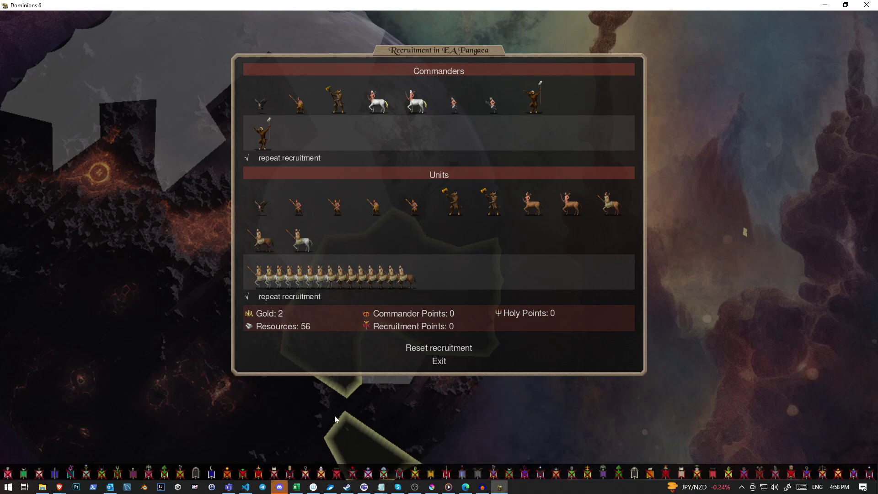
key(Escape)
key(t)
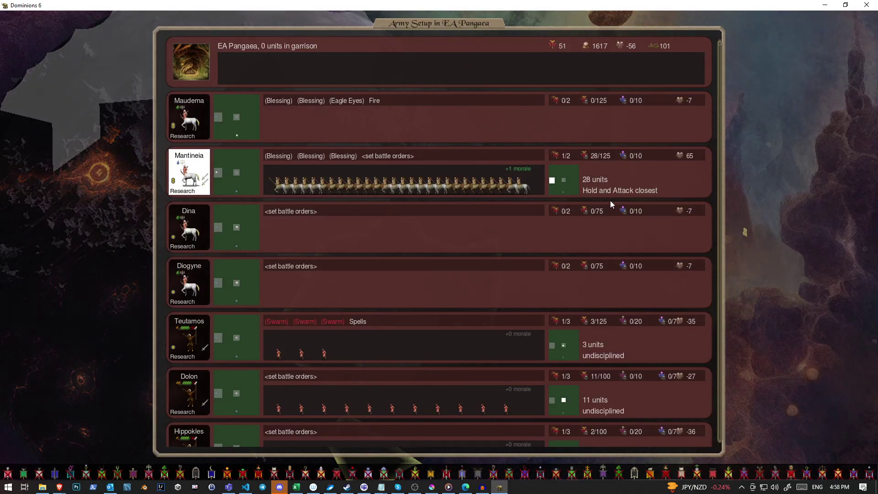
Review the scout report on Wyndun and nearby provinces.
key(Escape)
scroll(353, 281, up, 3)
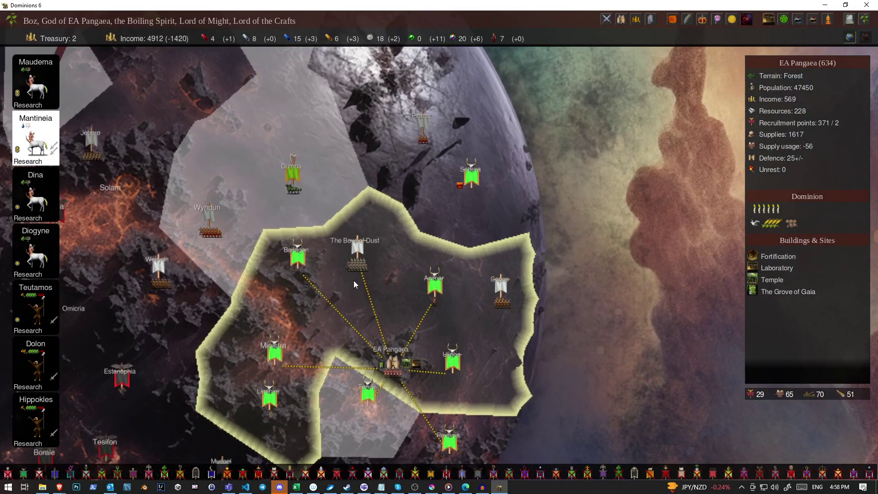
scroll(167, 287, down, 3)
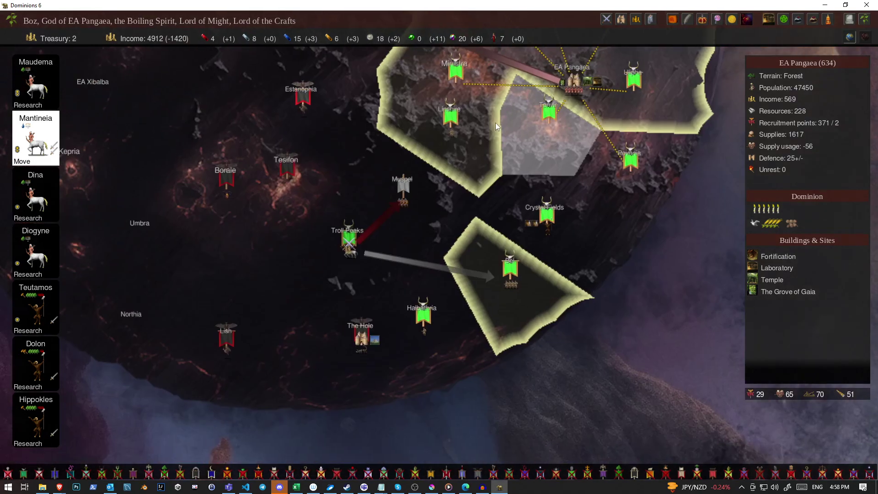
scroll(426, 245, up, 3)
click(428, 245)
drag(391, 177, 327, 294)
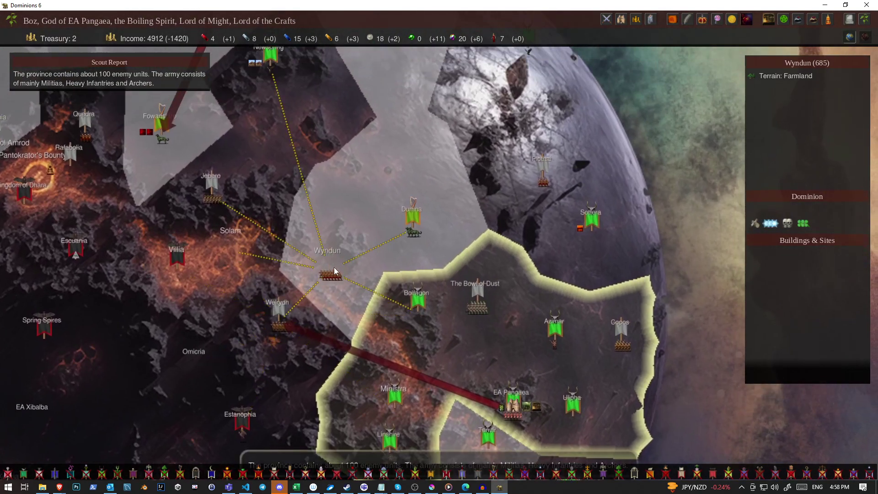
click(335, 267)
drag(352, 256, 309, 8)
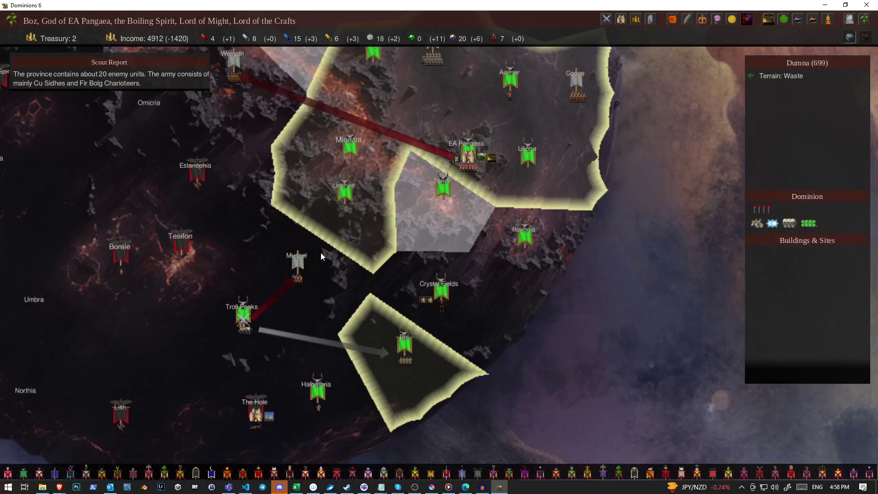
click(506, 158)
Order Mantineia's 28-centaur army from EA Pangaea to move to Copos.
click(469, 154)
click(35, 138)
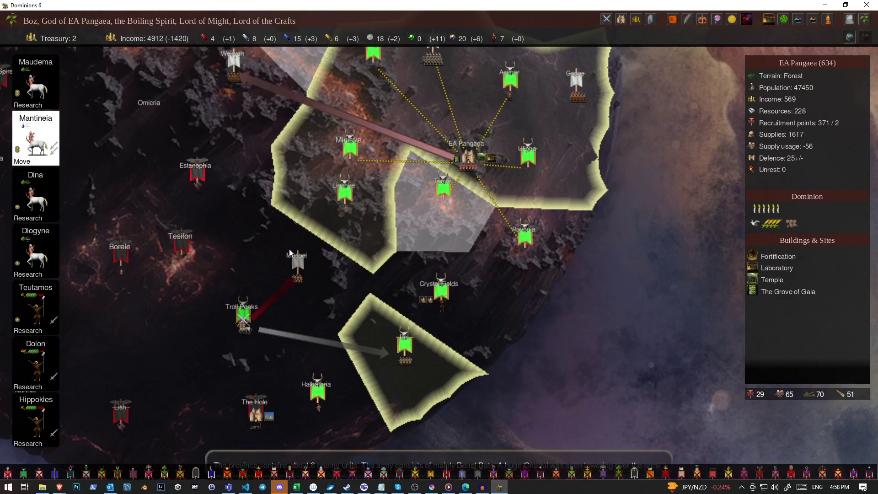
click(405, 343)
drag(417, 133, 415, 274)
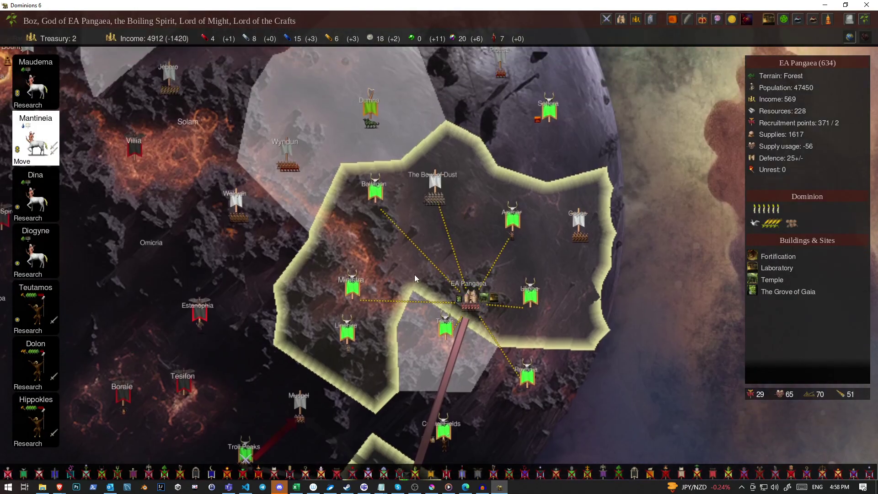
click(434, 196)
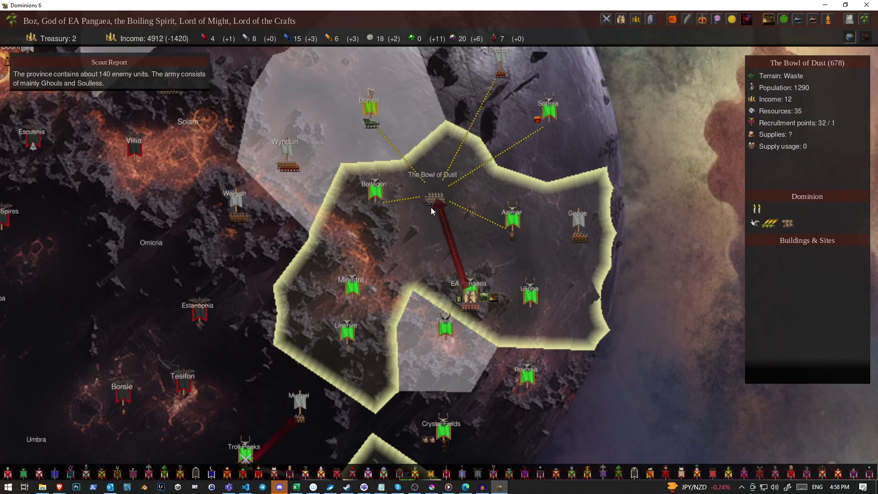
drag(431, 208, 393, 268)
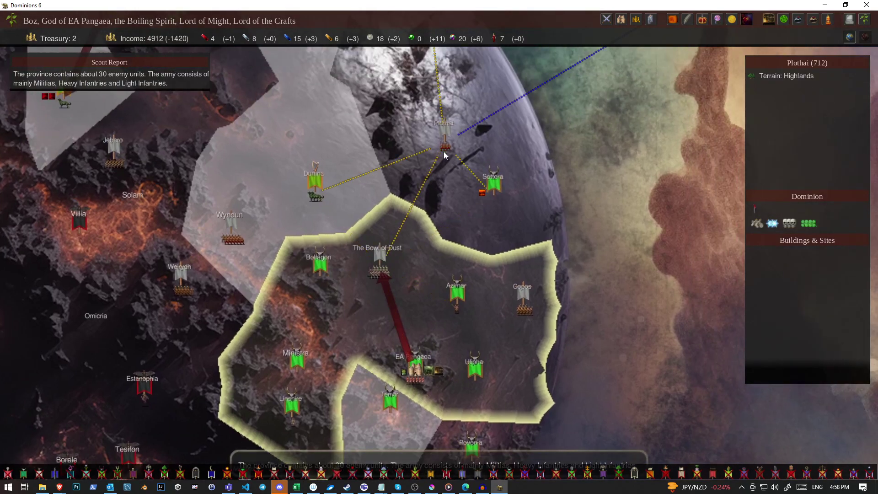
click(416, 371)
click(37, 141)
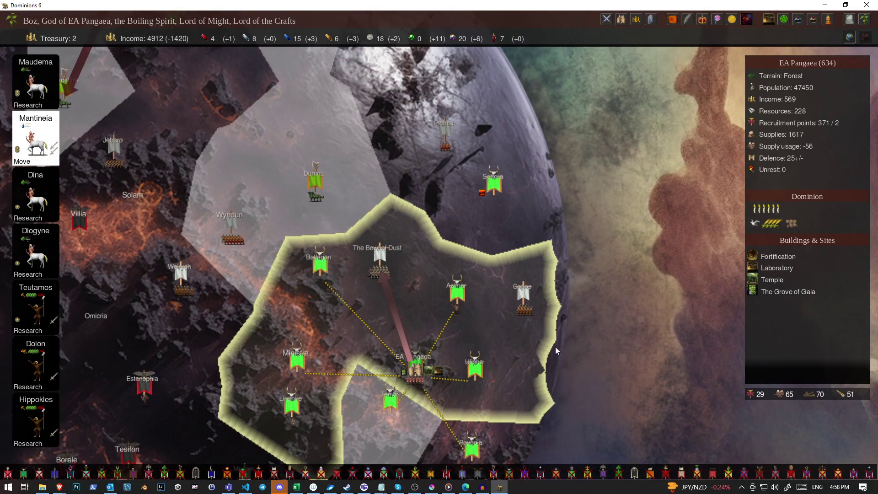
click(522, 296)
click(461, 308)
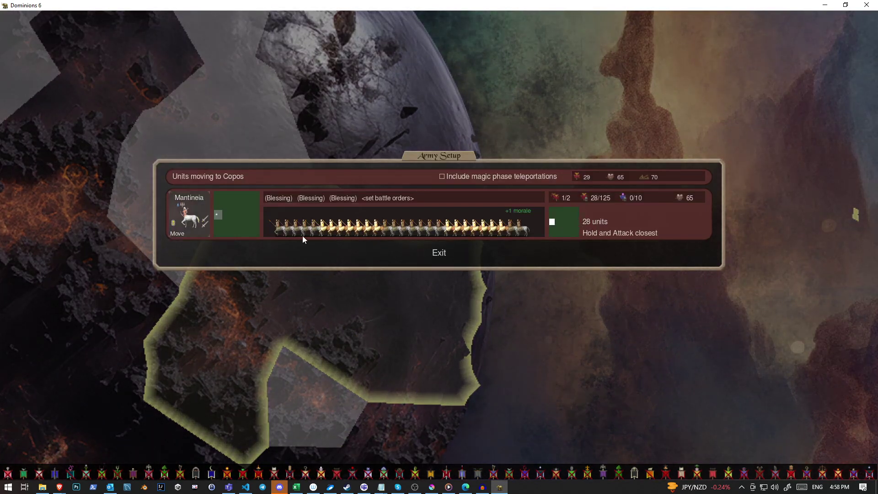
Split Mantineia's centaurs into two 14-unit squads and adjust their placement.
click(330, 228)
click(590, 251)
drag(197, 252, 199, 182)
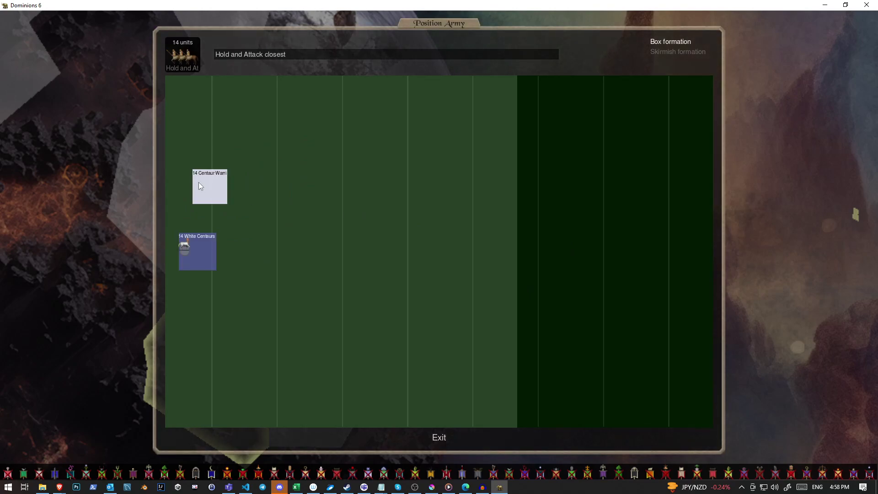
key(Escape)
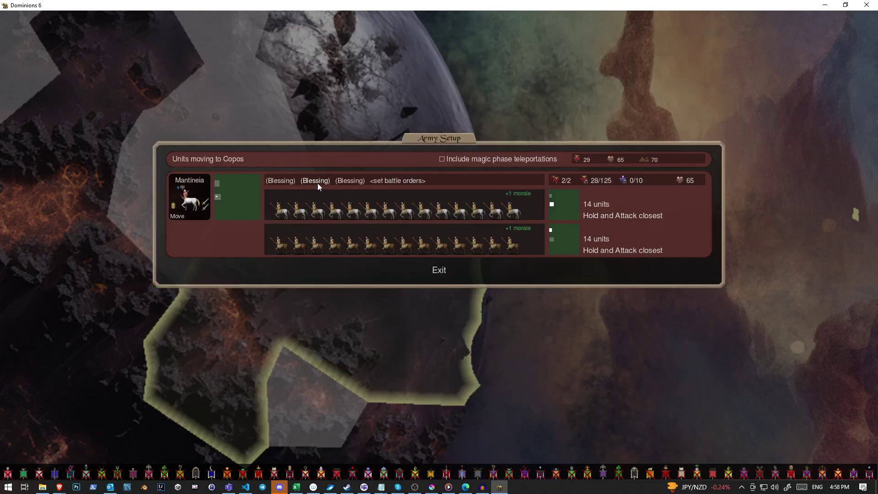
right_click(480, 246)
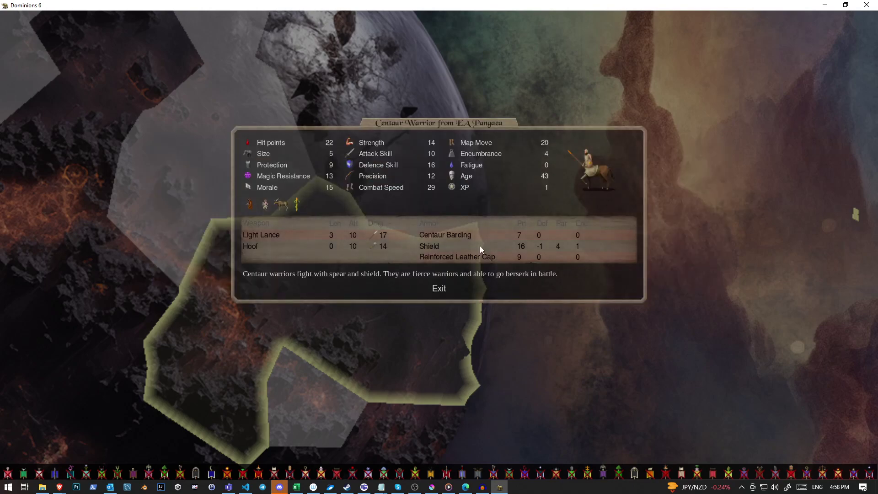
key(Escape)
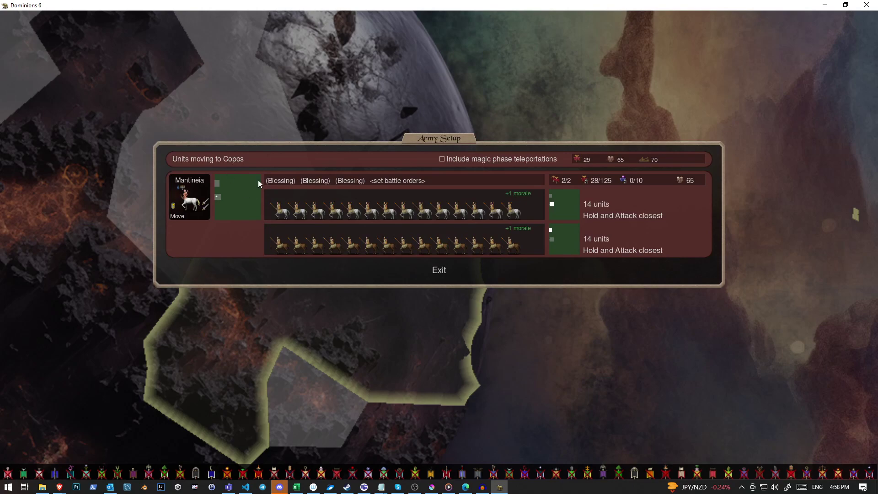
Script Mantineia's battle orders to cast Quicken Self and Liquid Body.
click(403, 181)
click(361, 186)
click(411, 174)
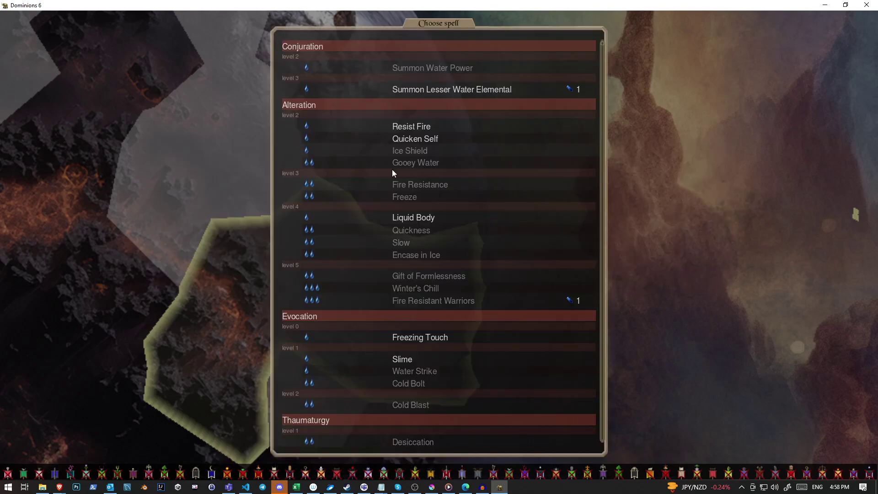
click(419, 139)
click(354, 172)
click(413, 218)
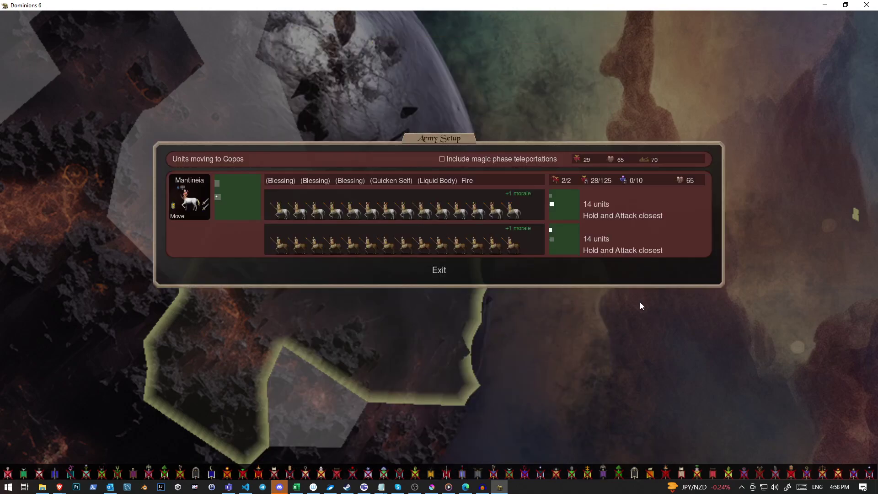
Set the second centaur squad to hold and attack the rear.
click(556, 239)
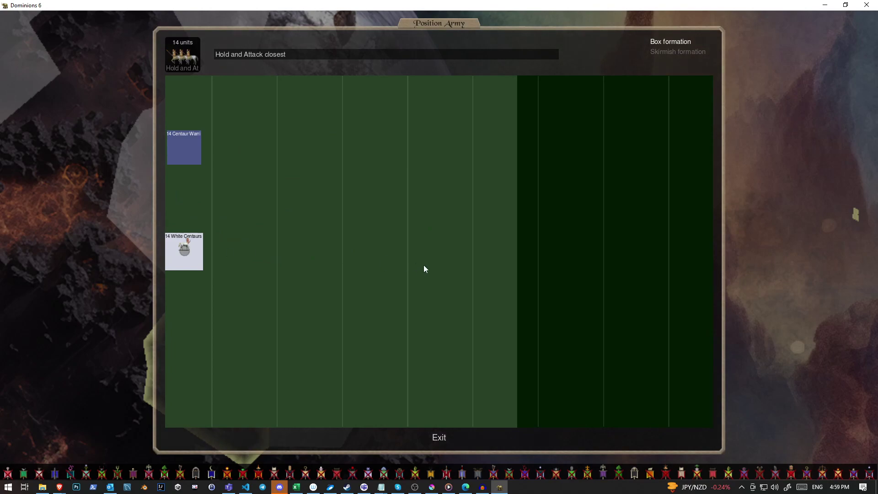
key(Escape)
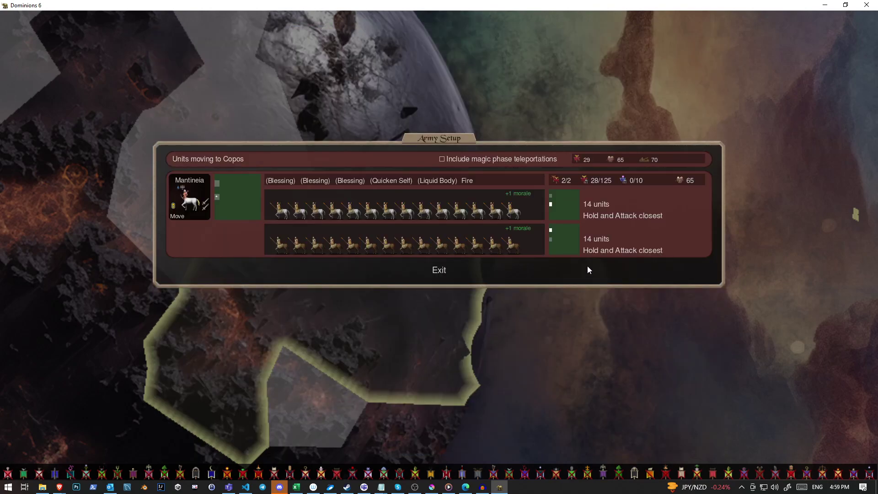
click(575, 248)
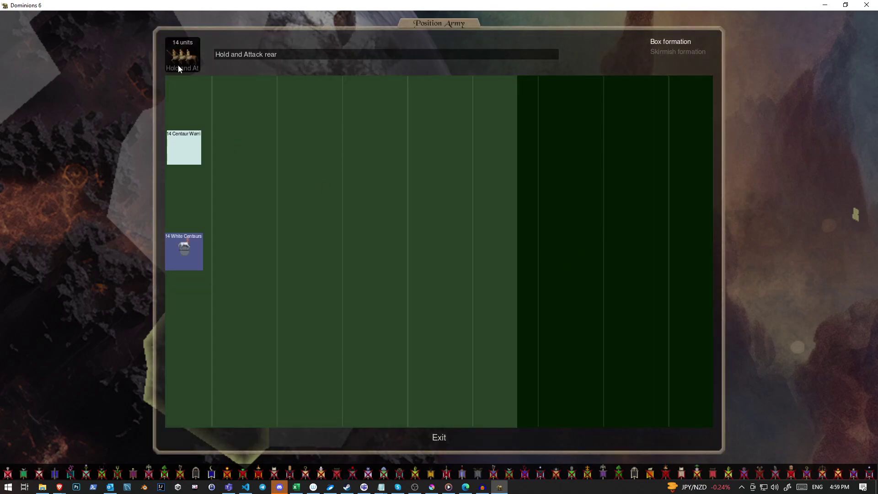
key(Escape)
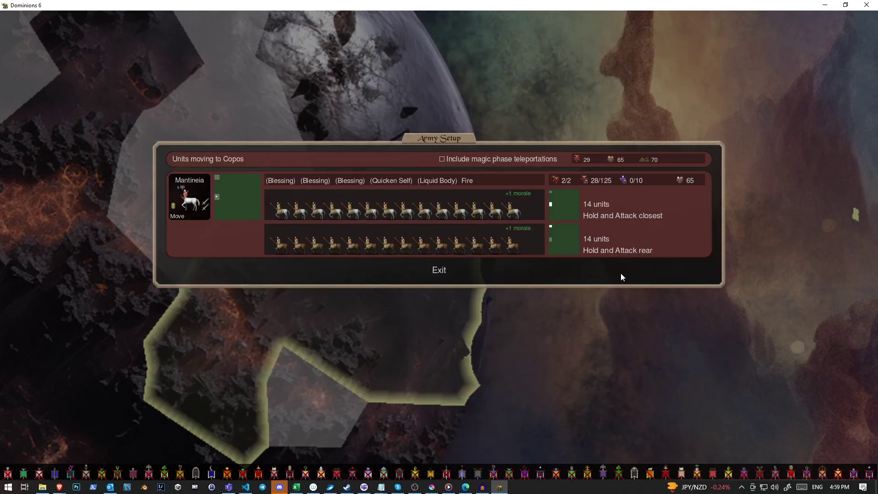
key(Escape)
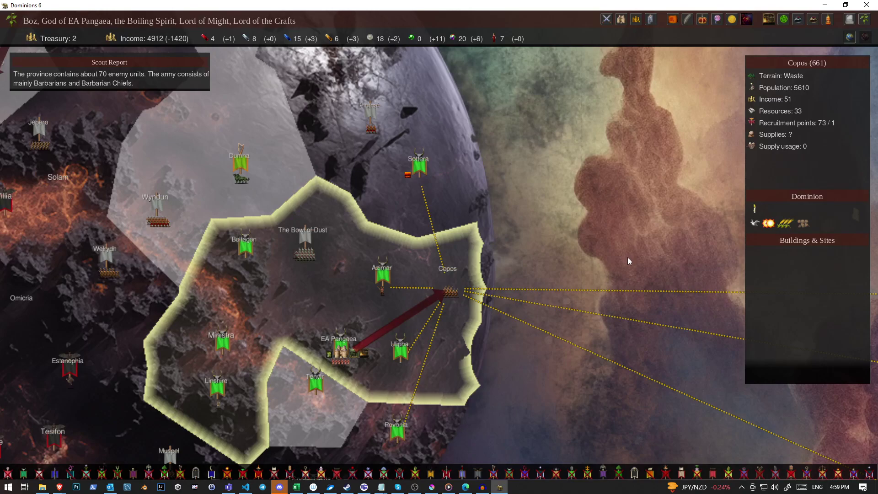
scroll(481, 295, down, 5)
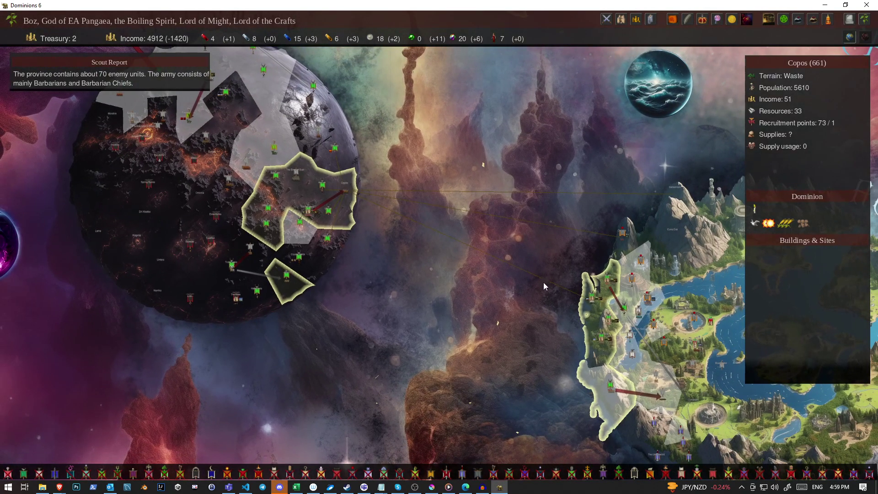
scroll(543, 282, up, 4)
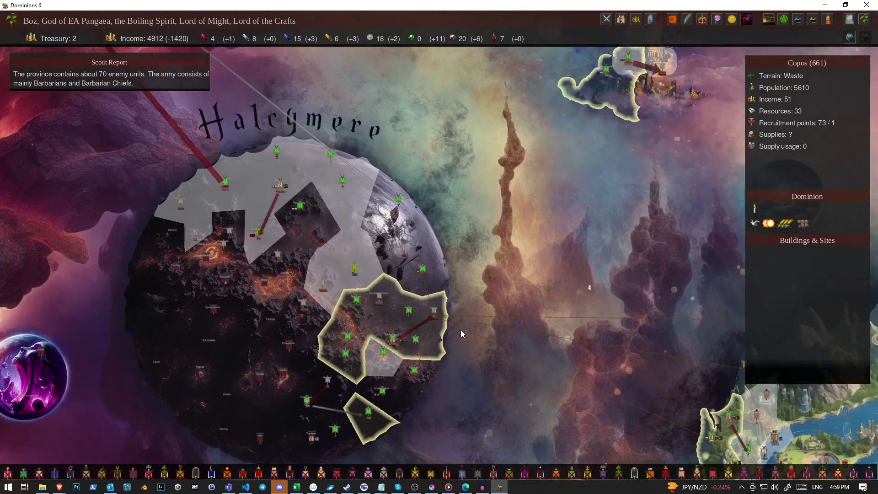
Transfer MA Eriu's 39-unit and 69-unit squads to Teukros.
click(461, 330)
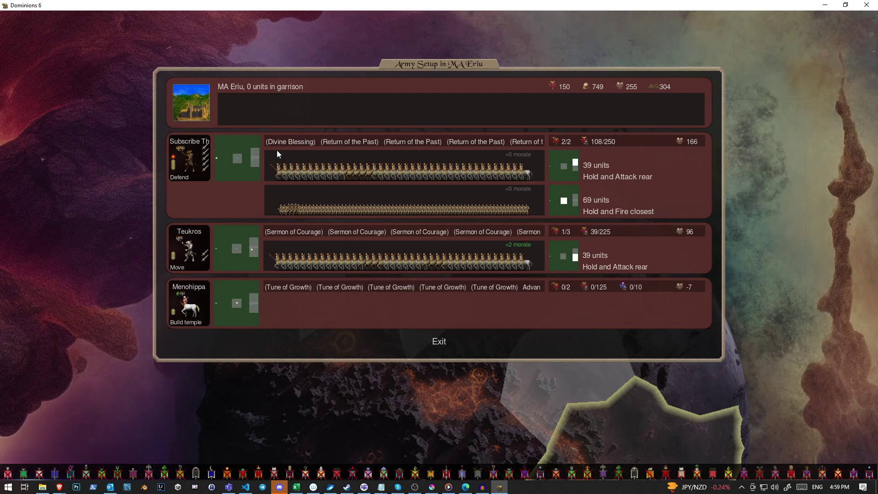
key(Escape)
key(t)
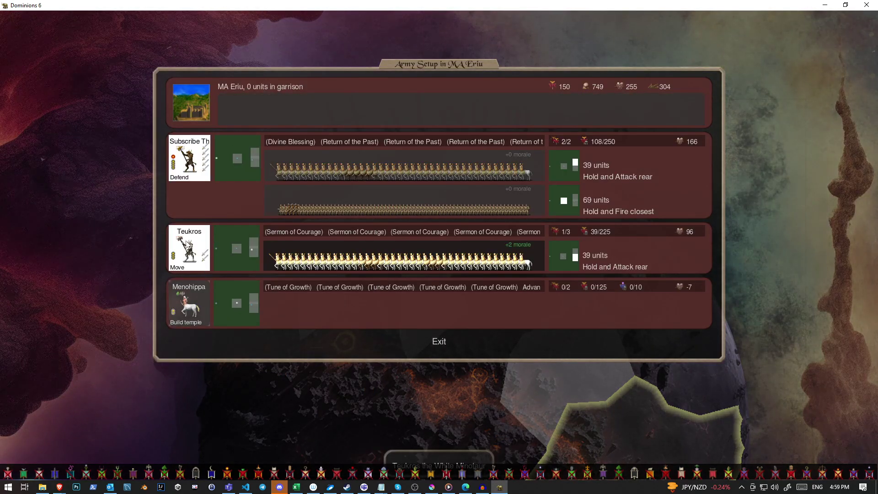
click(296, 237)
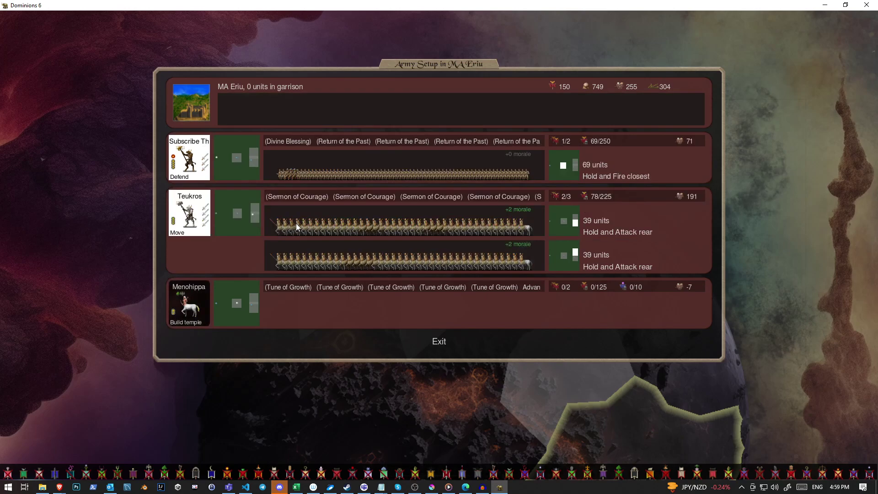
click(346, 168)
click(234, 220)
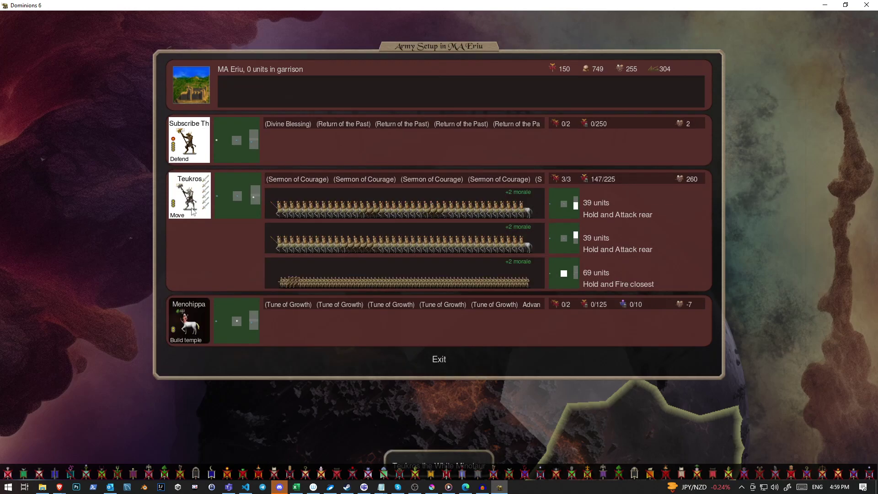
key(Escape)
scroll(409, 264, up, 2)
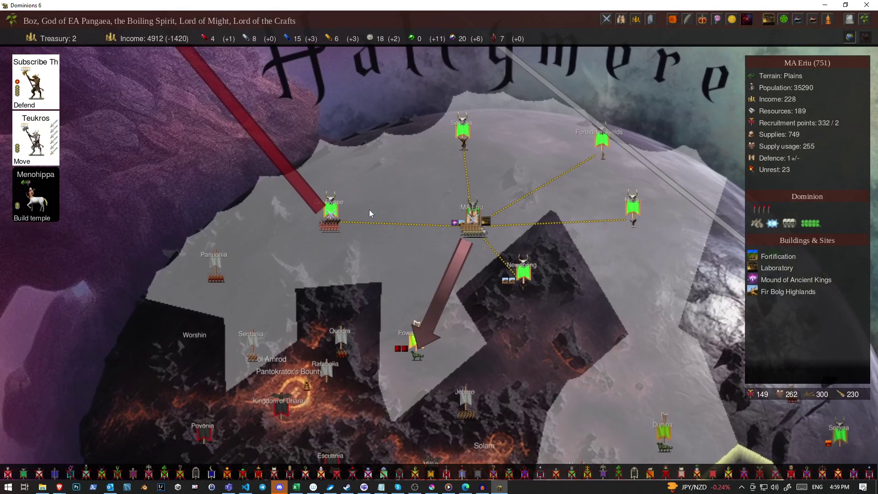
Order the emptied commander Subscribe Th west of MA Eriu and check recruitment.
click(369, 210)
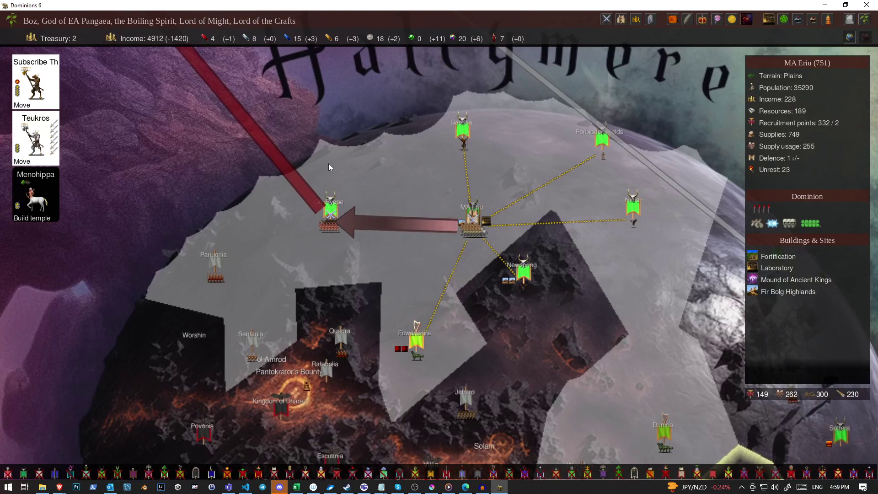
key(r)
key(Escape)
key(r)
key(Escape)
scroll(519, 324, down, 2)
scroll(557, 235, down, 2)
scroll(594, 335, up, 2)
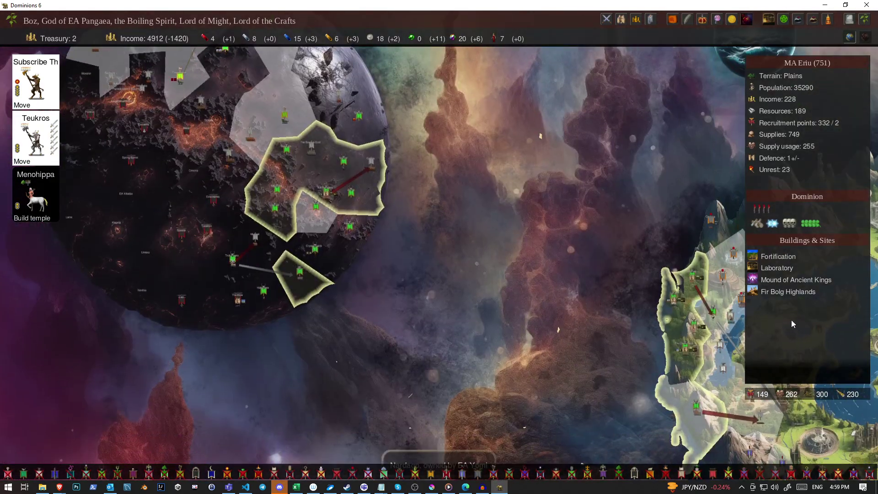
Review Ironwood Forest's commanders on the Halcymere map.
click(313, 146)
click(287, 147)
key(Up)
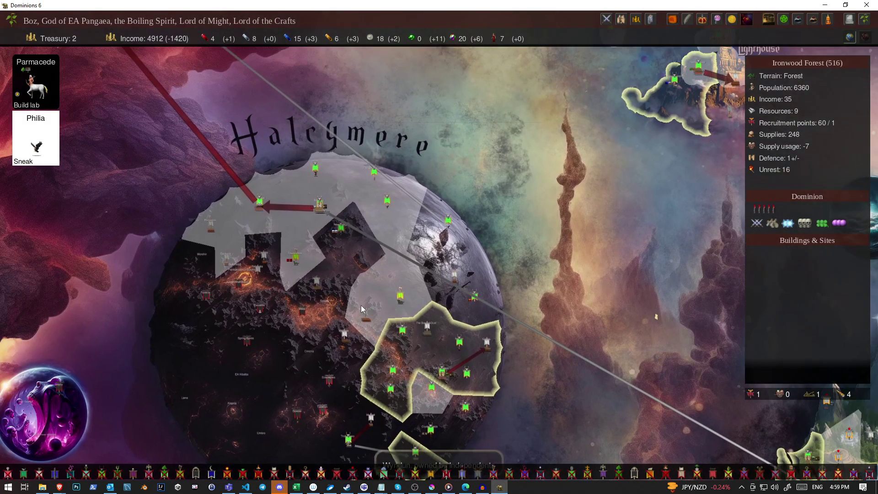
Cycle recruitment through Ironwood Forest and Saetica to reach MA Eriu.
key(t)
key(r)
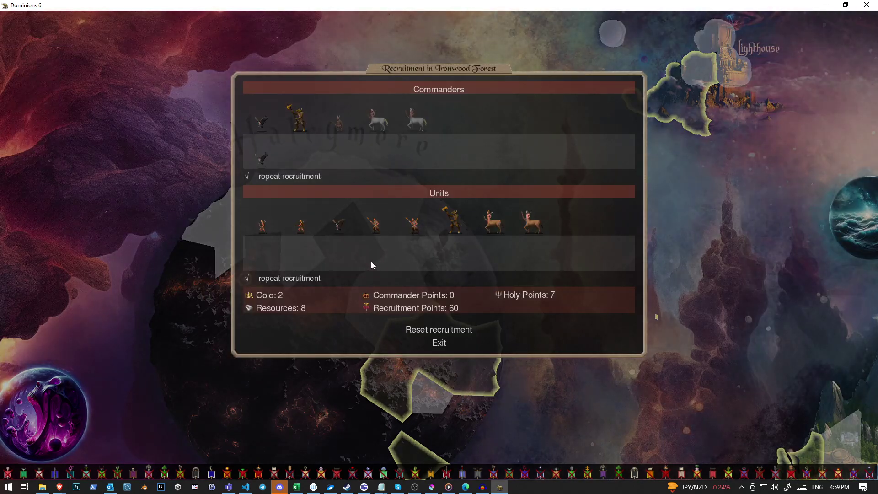
key(Escape)
key(r)
key(Escape)
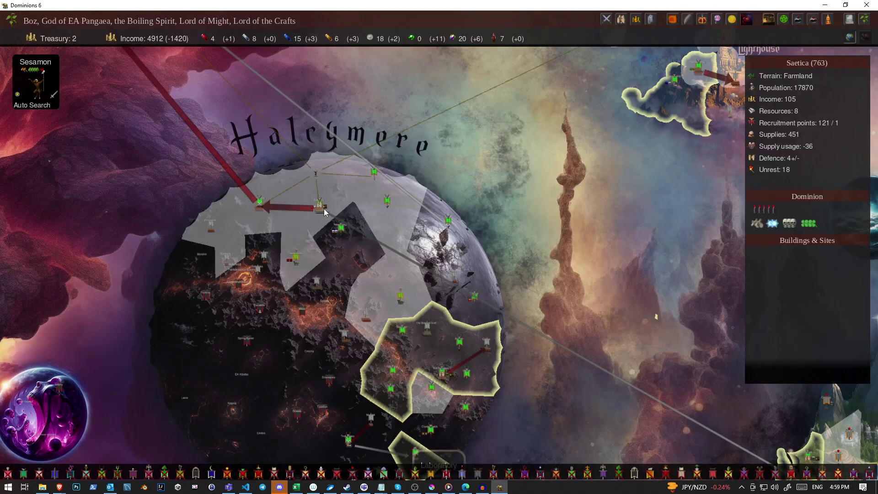
key(r)
Replace MA Eriu's queued commander with ten Minotaur Warriors, resetting the queue once.
click(423, 350)
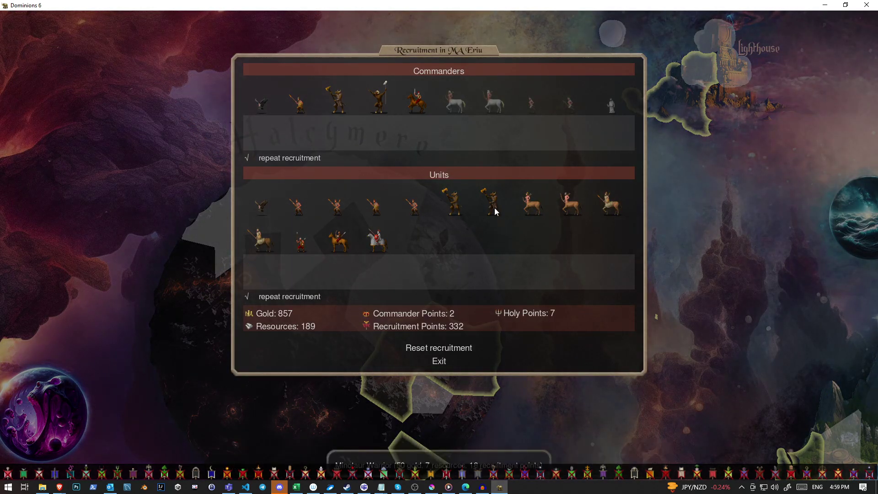
click(493, 205)
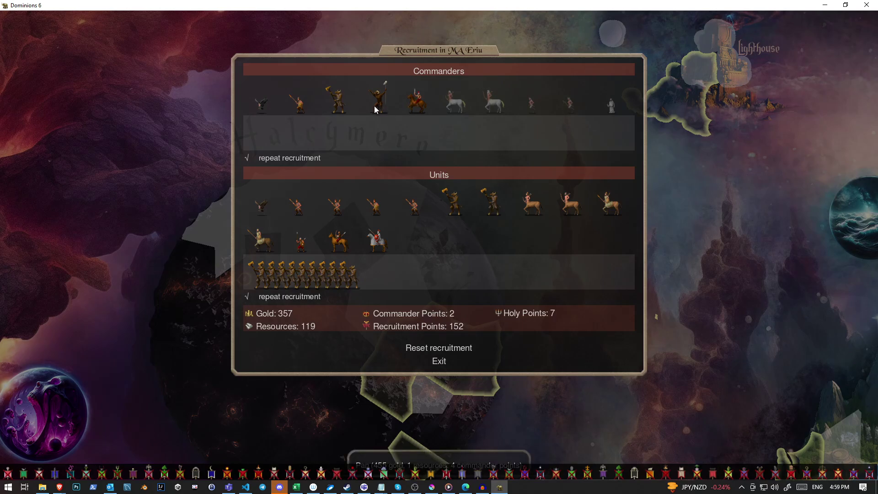
shift+click(493, 200)
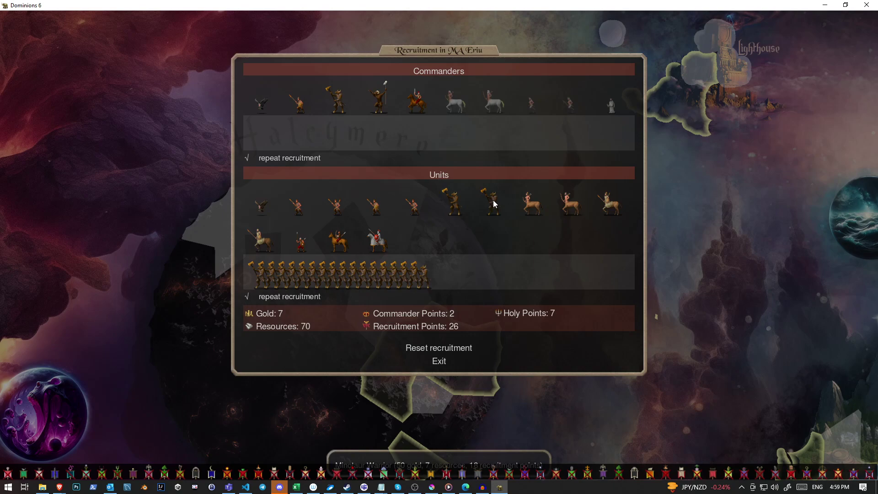
click(469, 348)
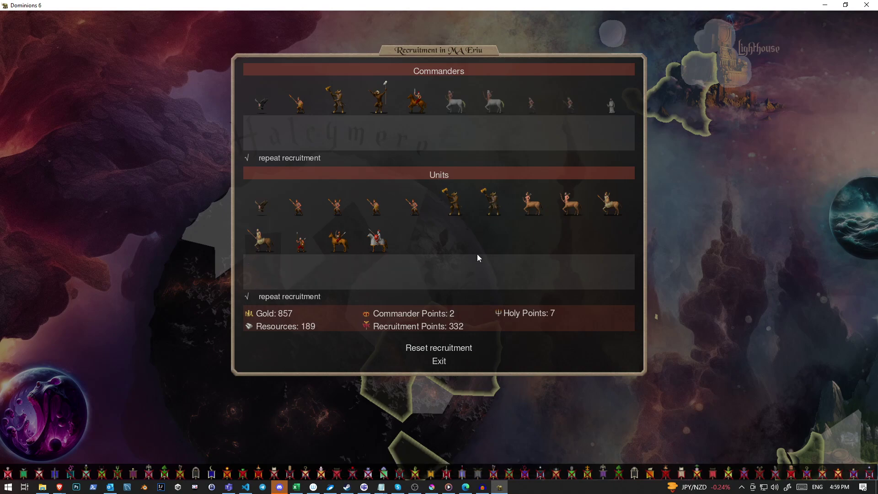
shift+click(495, 207)
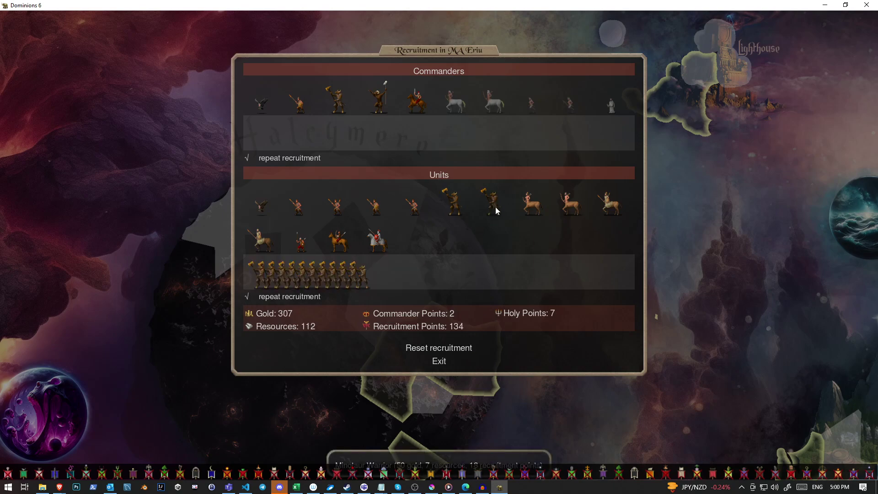
click(495, 206)
click(495, 207)
click(496, 207)
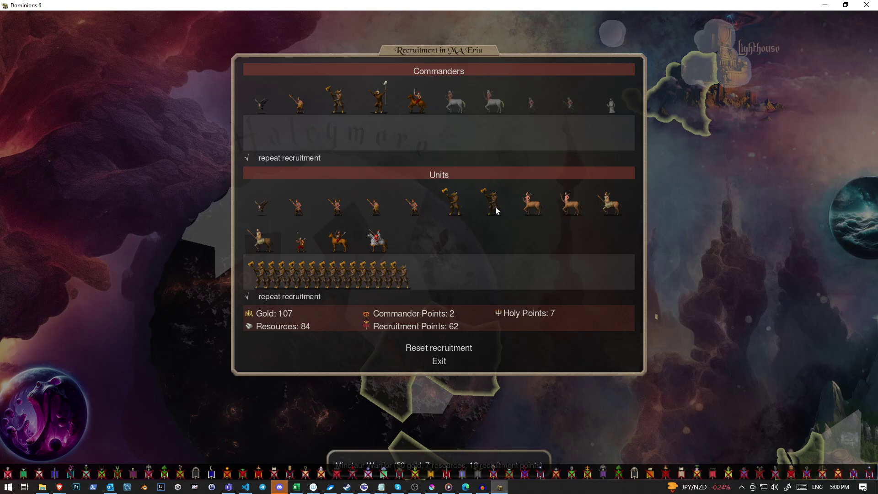
click(495, 207)
click(495, 207)
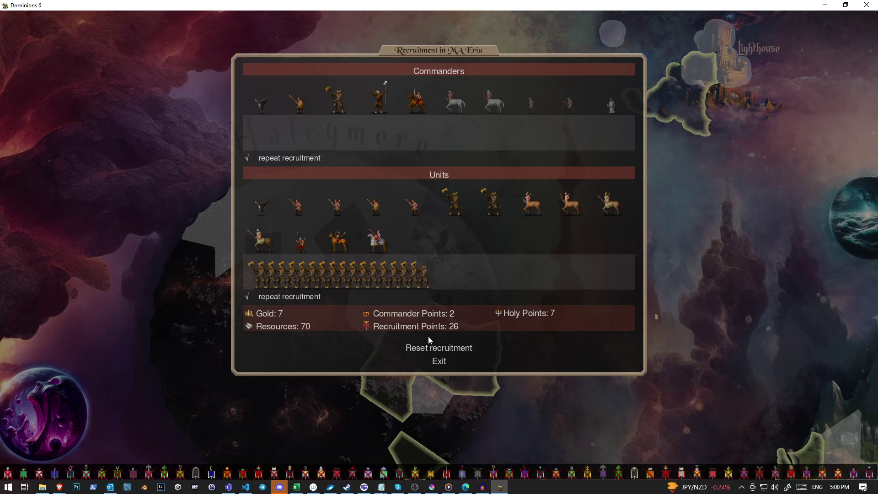
click(438, 348)
Step through province recruitment screens and check MA Eriu's queue.
key(Escape)
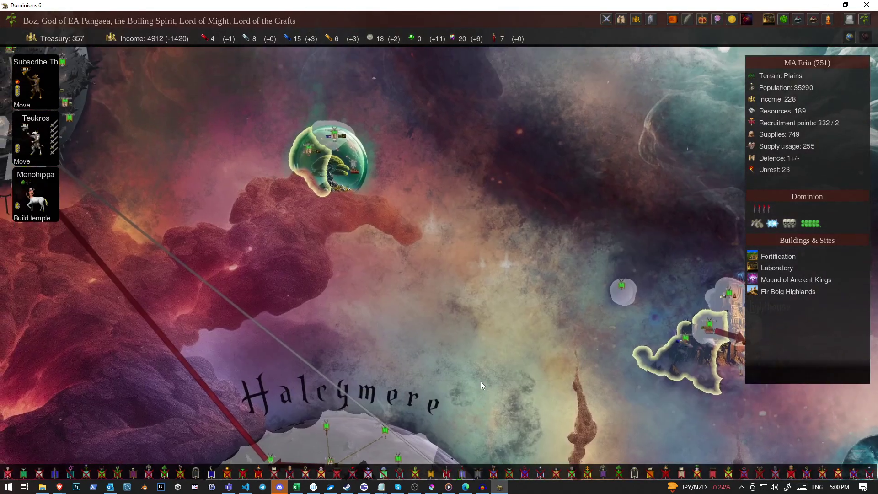
click(482, 381)
key(r)
key(Escape)
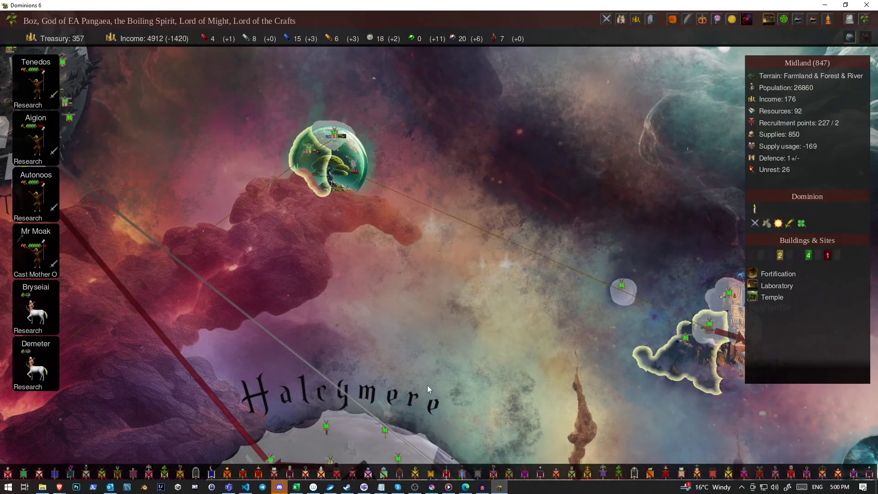
scroll(428, 385, down, 5)
click(397, 376)
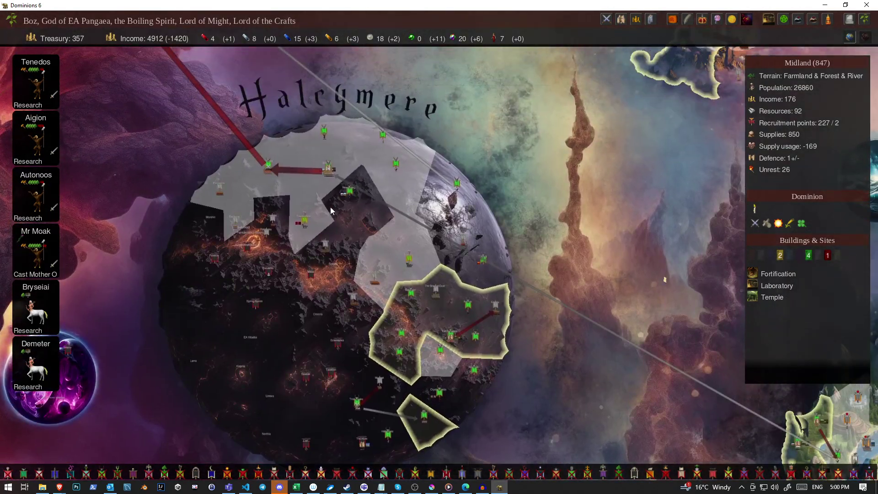
key(r)
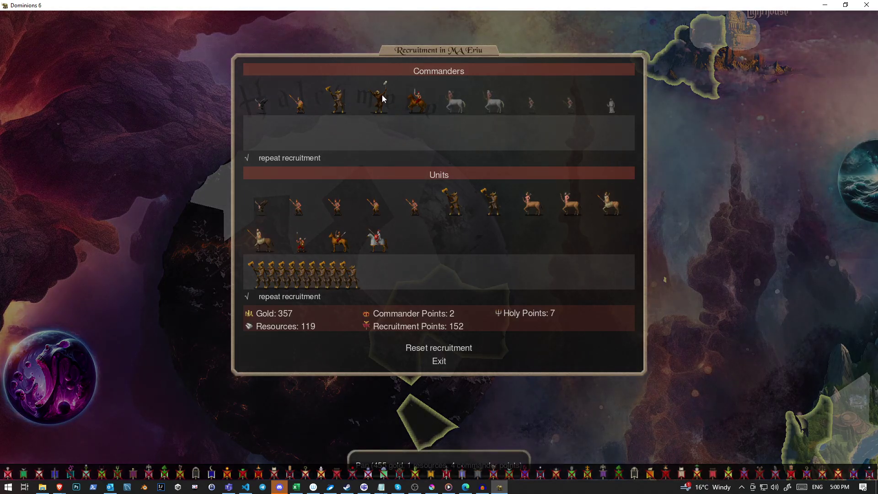
key(Escape)
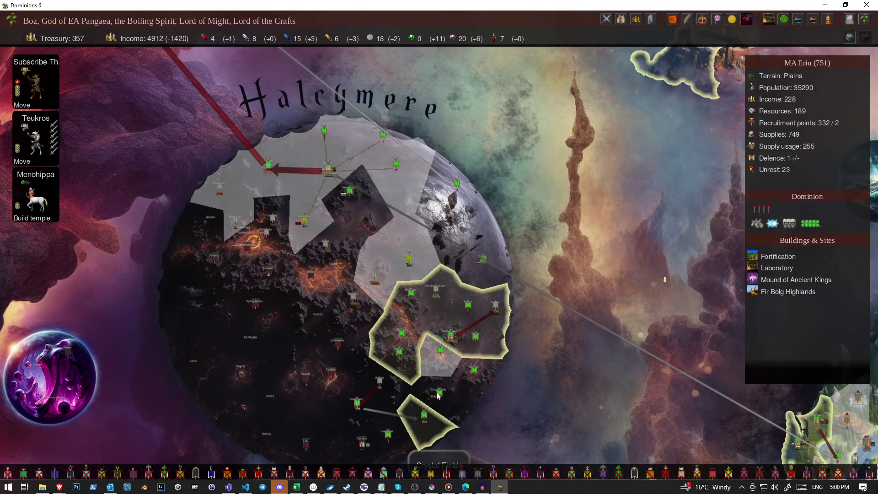
Remove one centaur from EA Pangaea's recruitment queue.
click(457, 346)
key(r)
click(356, 282)
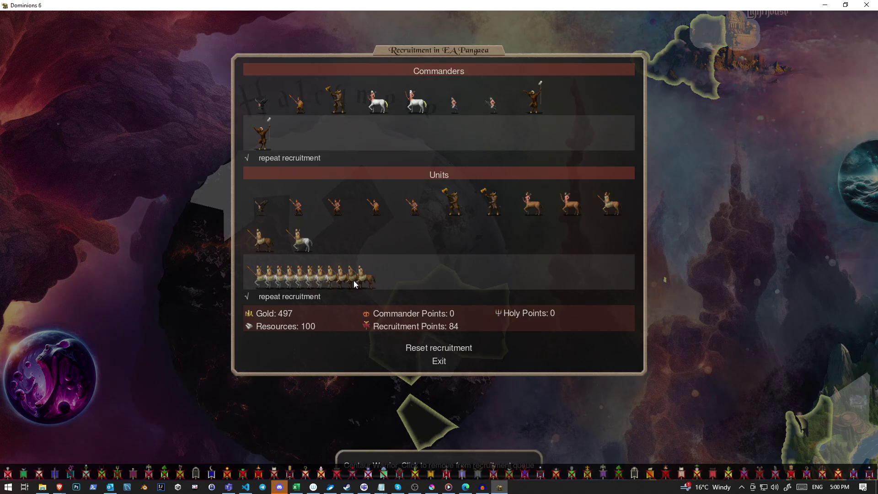
key(Escape)
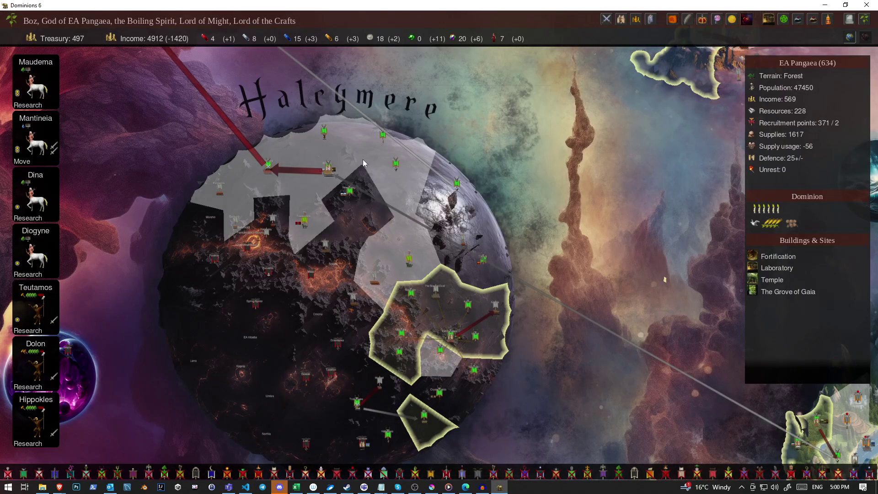
Queue a commander in MA Eriu, leaving 42 gold.
click(363, 159)
key(r)
click(375, 103)
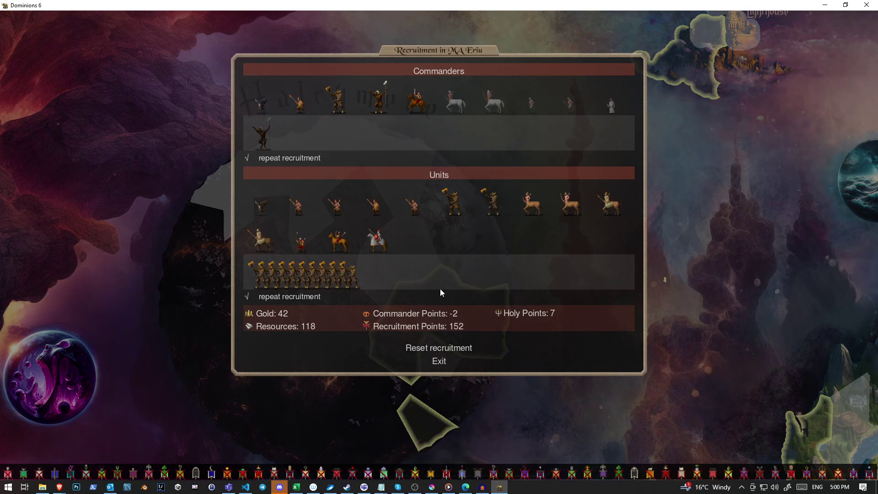
key(Escape)
scroll(286, 269, up, 2)
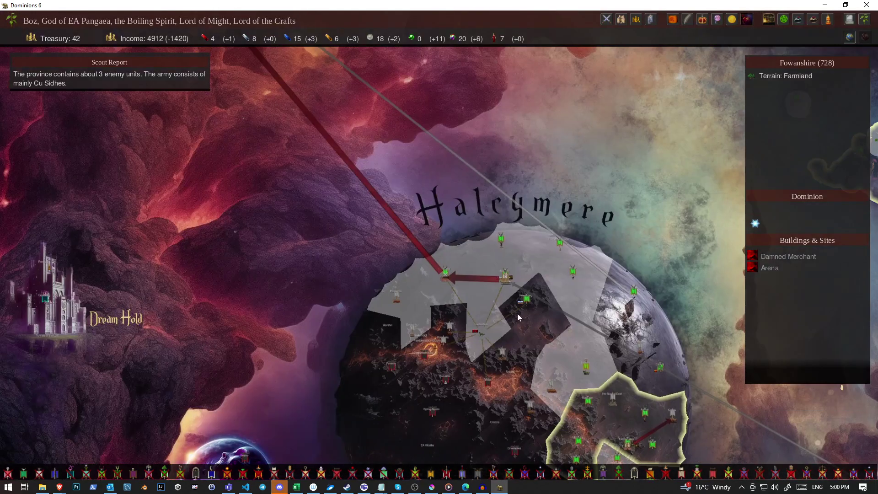
scroll(517, 314, up, 2)
scroll(583, 349, up, 2)
Check the scout reports on Fowanshire and Dumna.
drag(486, 279, 496, 260)
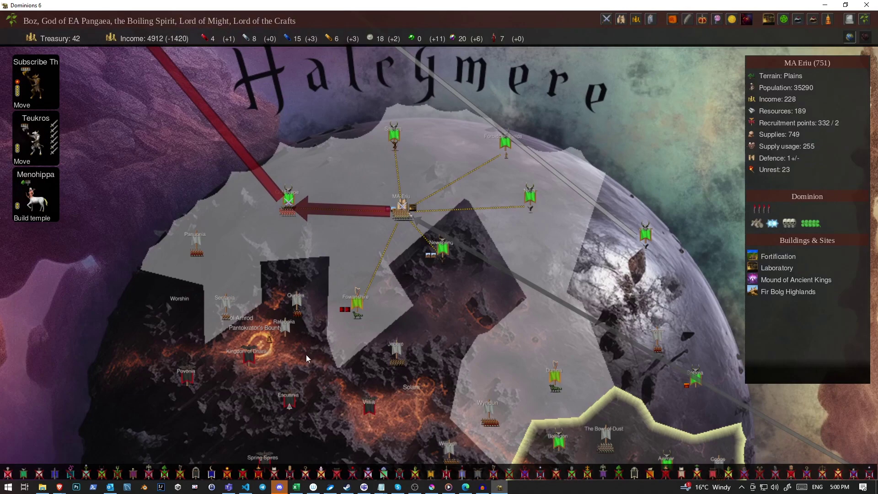
click(379, 308)
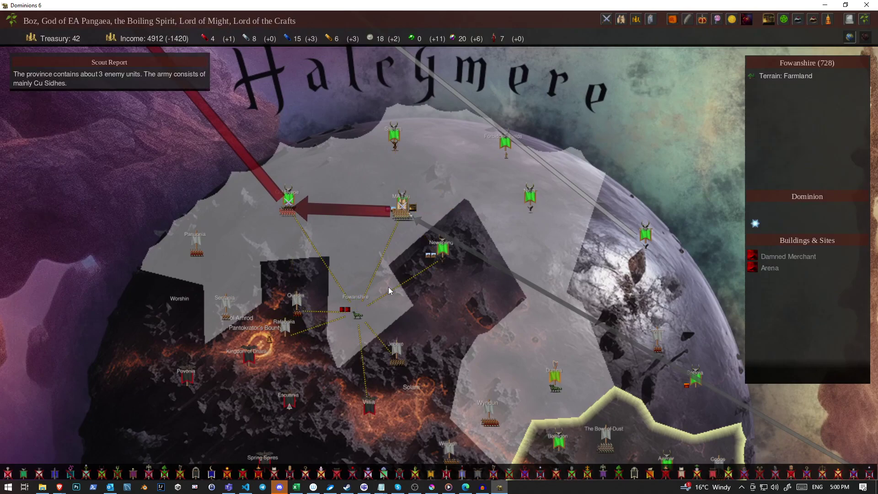
key(Home)
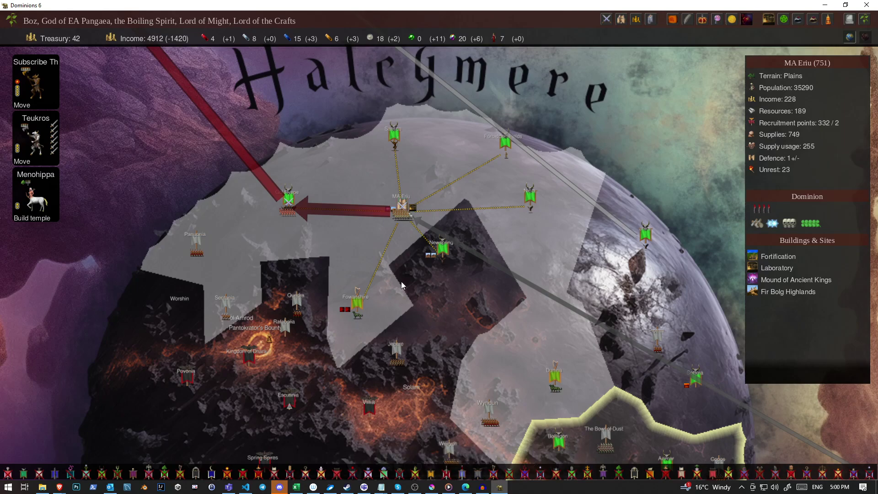
key(Down)
key(Right)
click(479, 302)
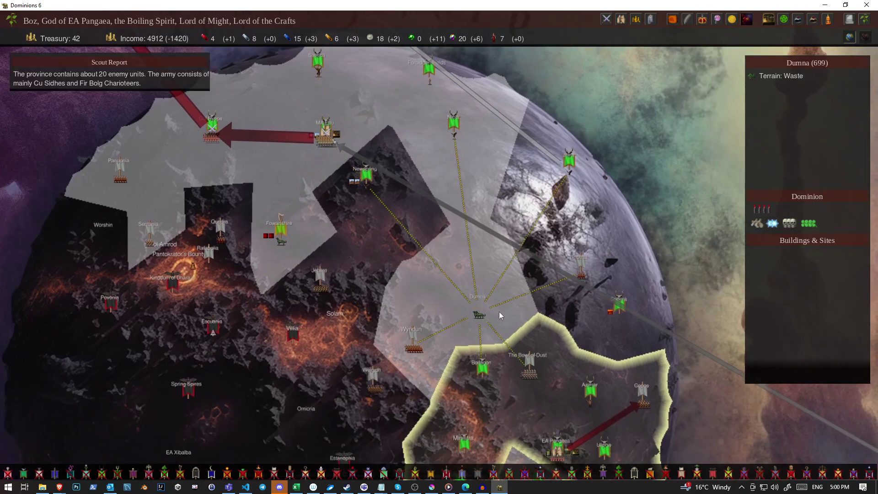
key(Down)
key(Down)
scroll(402, 350, down, 2)
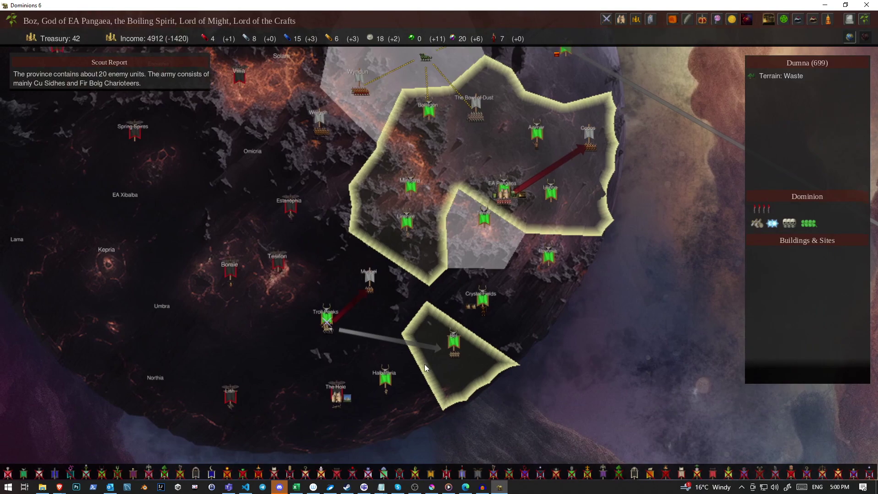
scroll(424, 361, up, 2)
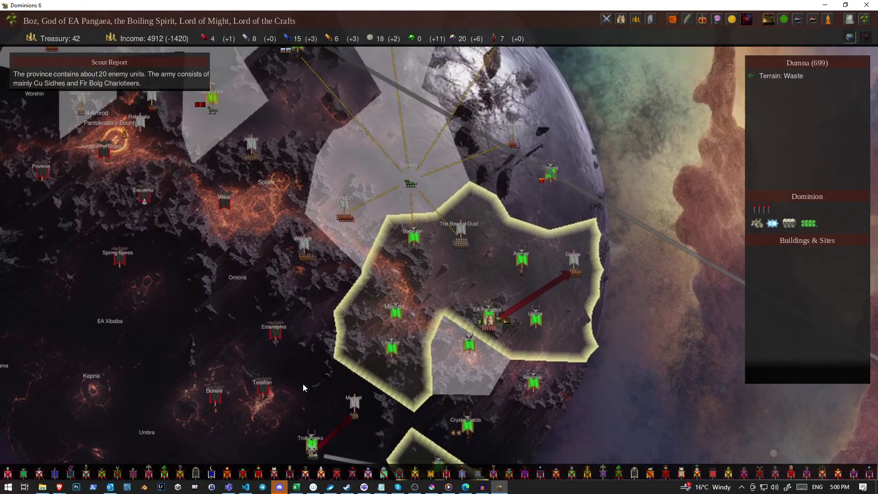
Check Troll Peaks and Muspel, then view minotaur lord Subscribe Th's stats.
click(312, 446)
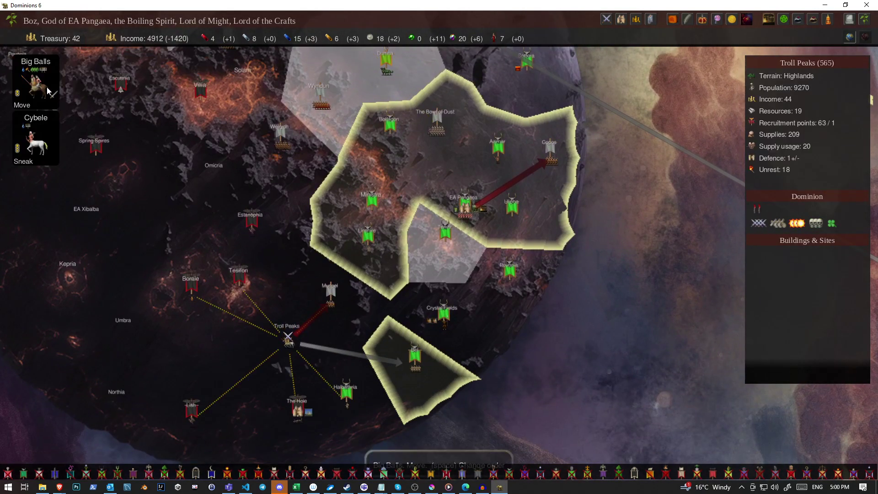
click(329, 305)
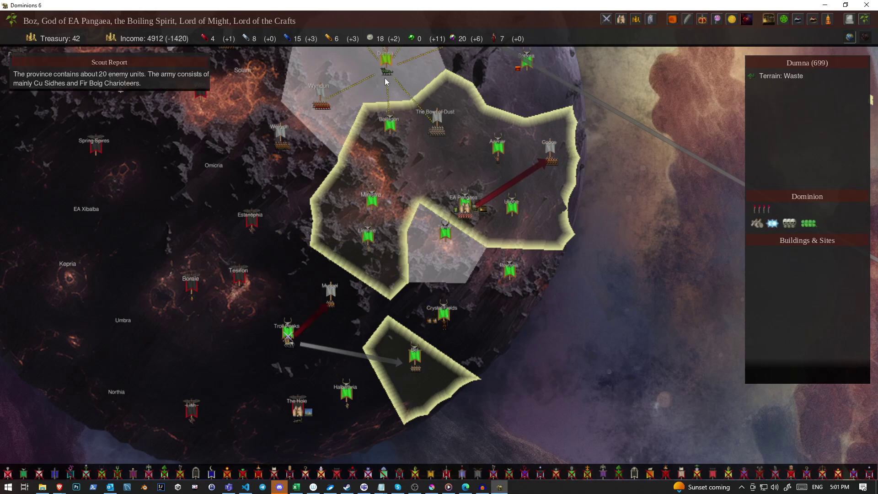
key(Up)
click(343, 180)
key(Up)
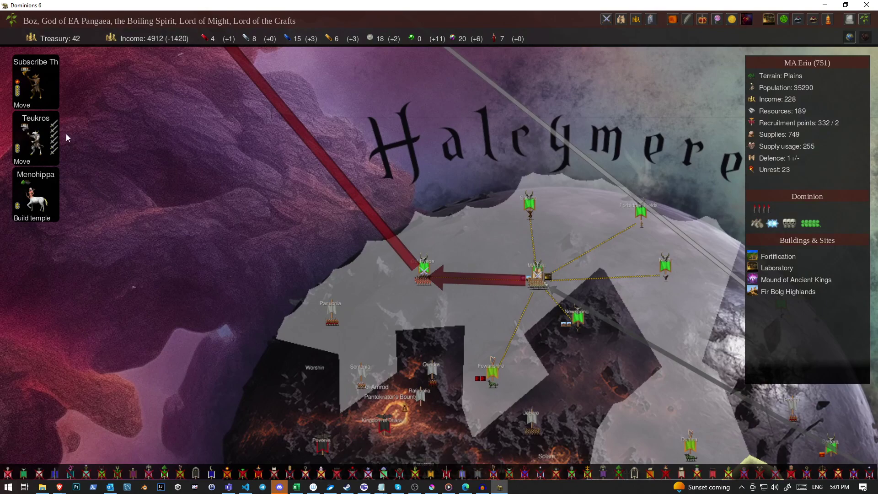
shift+click(43, 138)
click(36, 86)
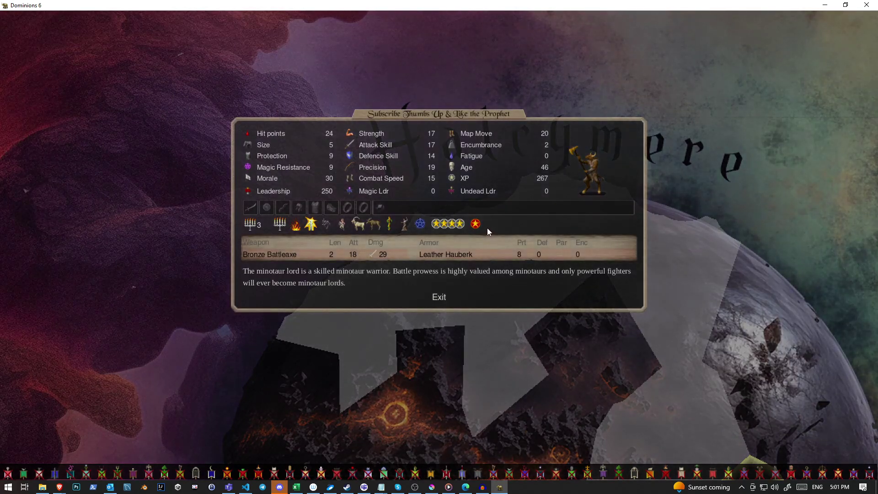
click(487, 228)
key(Escape)
click(35, 86)
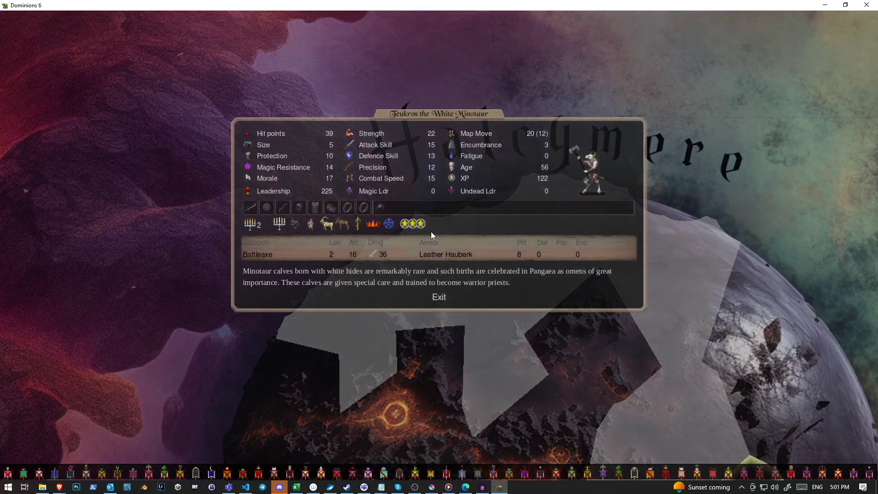
key(Escape)
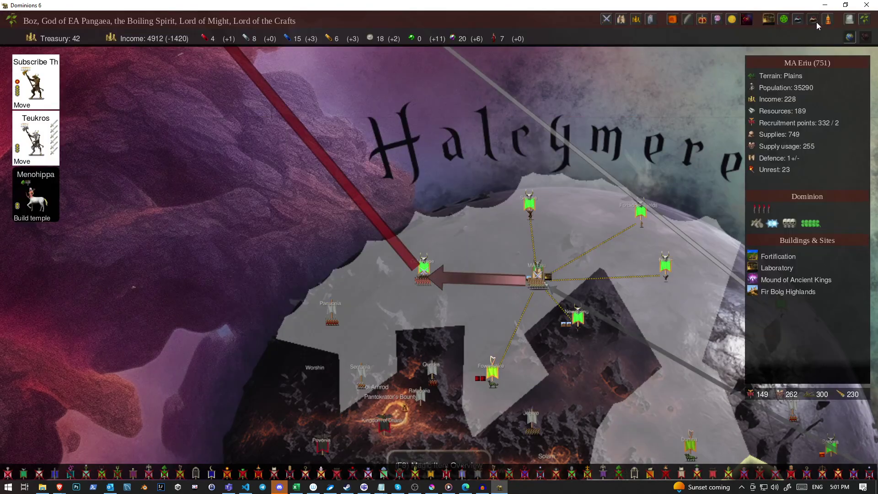
click(723, 16)
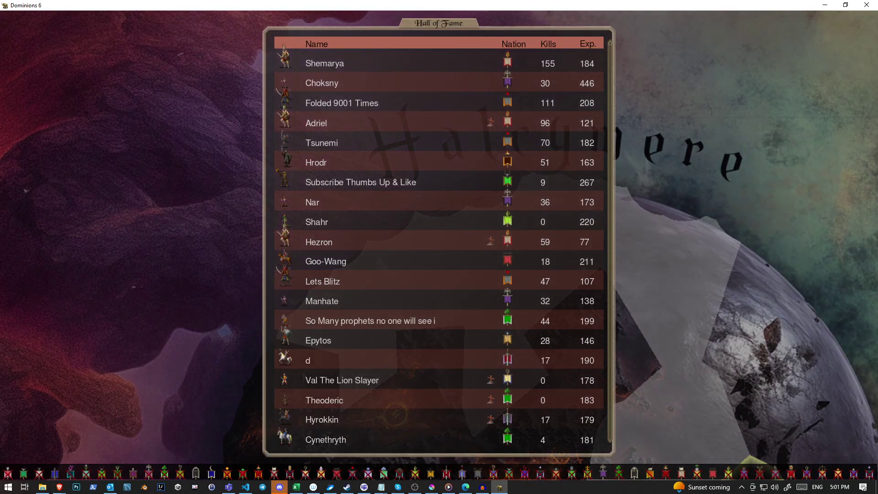
scroll(402, 427, down, 1)
scroll(443, 385, up, 1)
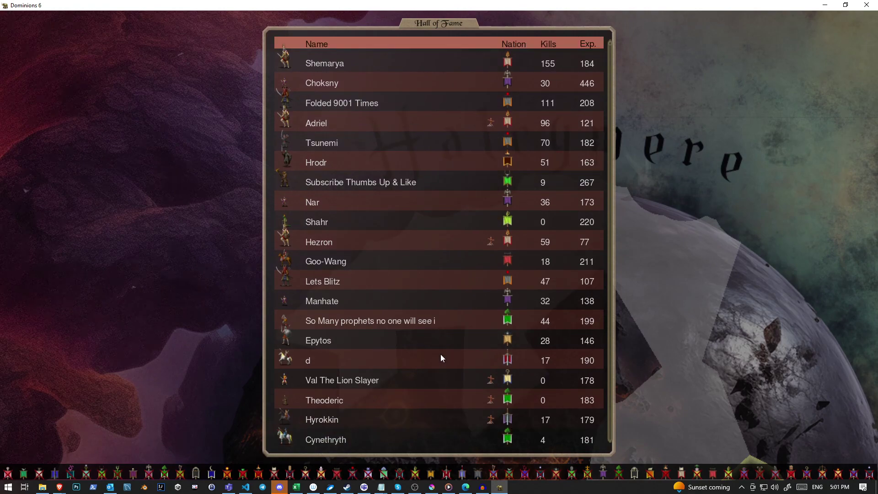
scroll(441, 354, down, 1)
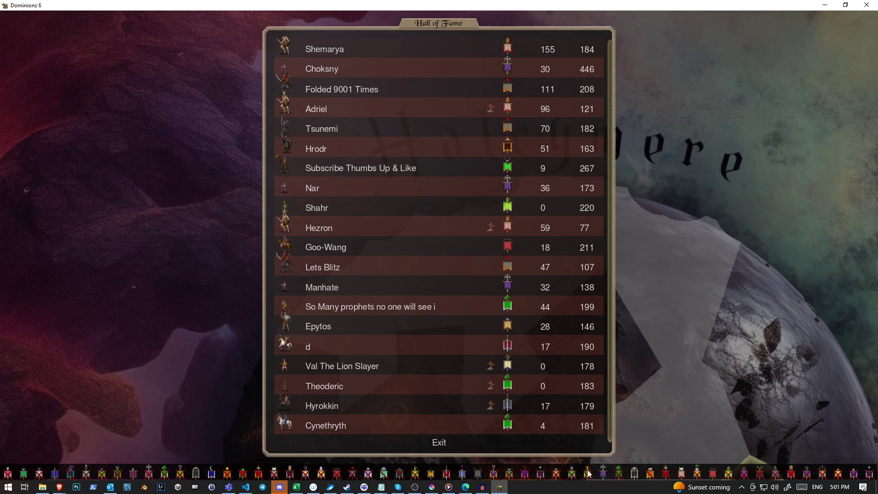
scroll(505, 379, up, 1)
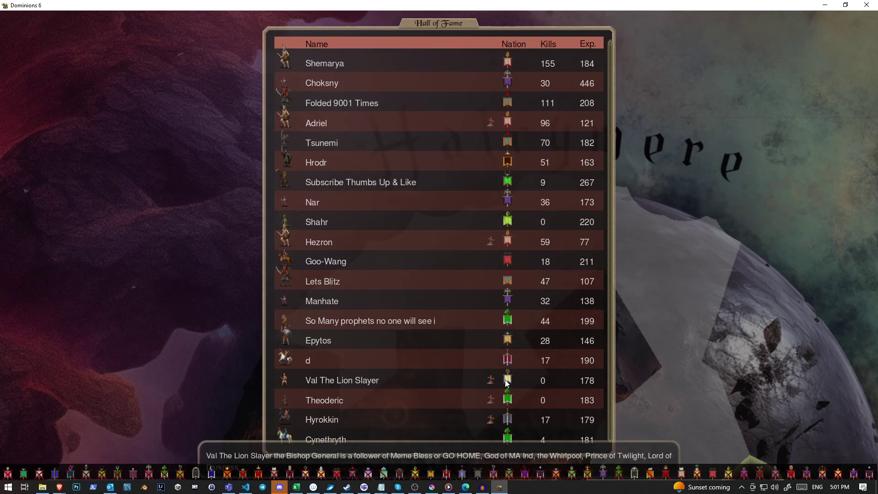
Send the MA Eriu army west and review Fogyc, EA Pyrène and Bithyne.
key(Escape)
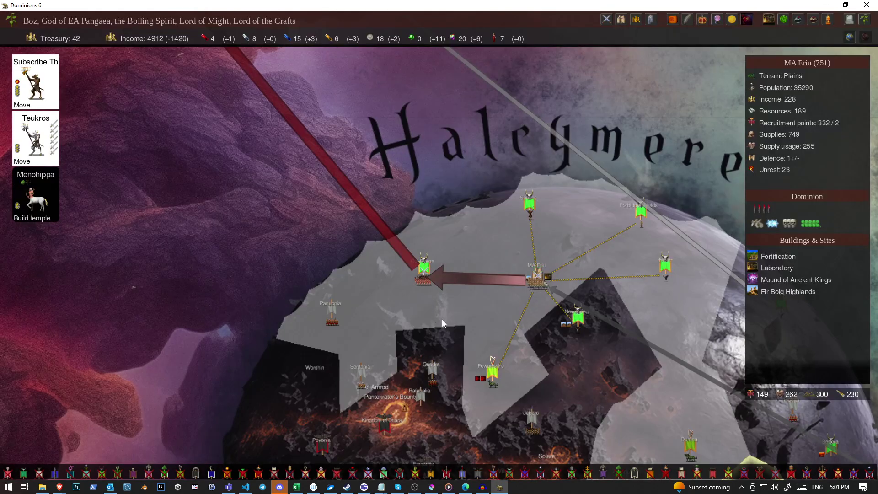
scroll(442, 319, down, 1)
click(271, 192)
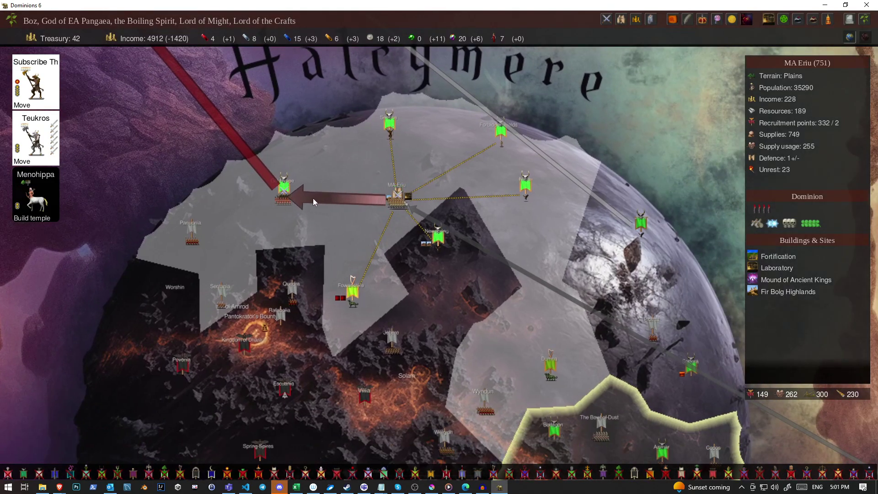
scroll(313, 199, down, 3)
drag(313, 198, 250, 224)
click(233, 199)
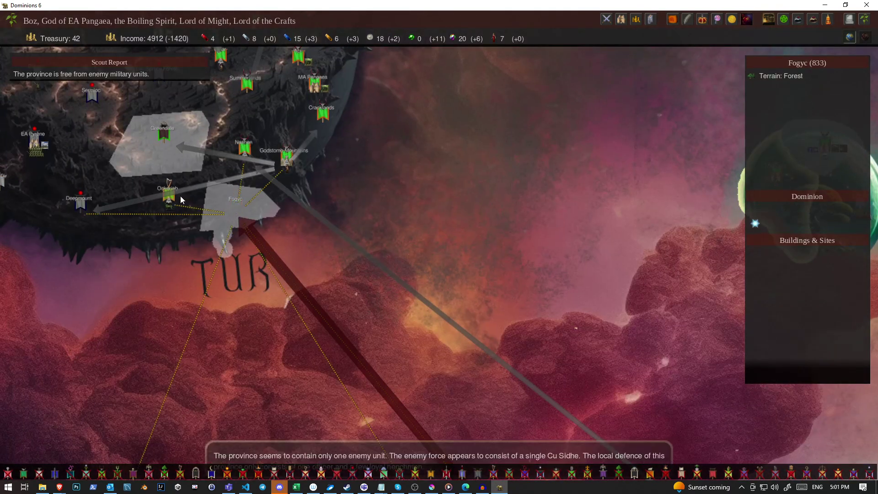
drag(181, 196, 301, 321)
click(150, 254)
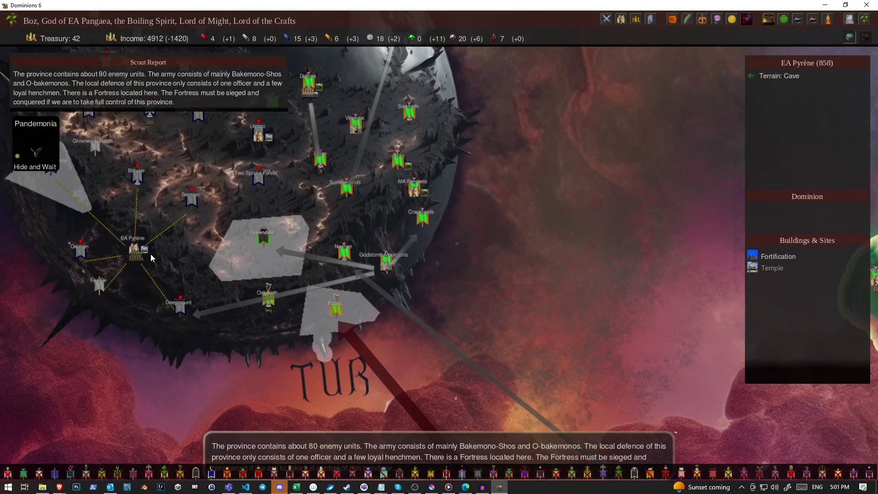
drag(150, 253, 243, 308)
click(241, 235)
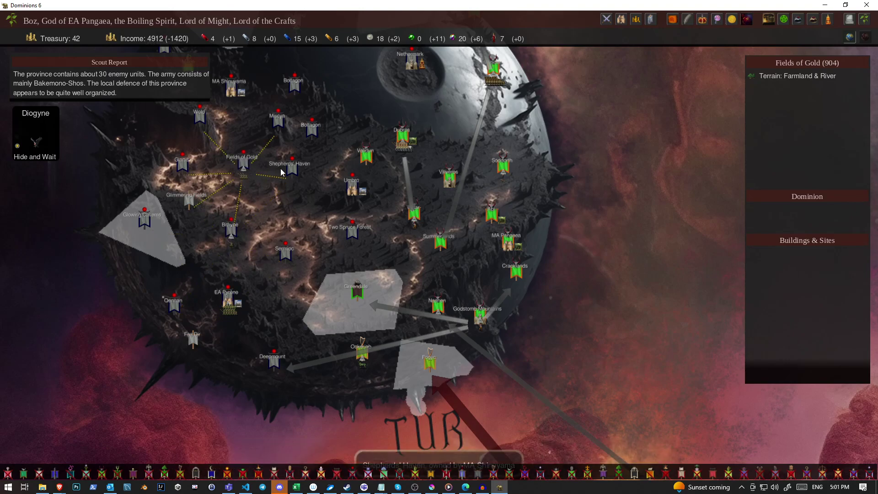
Inspect Fields of Gold and northern provinces including Gryphon Rock and Old Land.
click(244, 163)
scroll(281, 168, up, 2)
scroll(348, 277, down, 1)
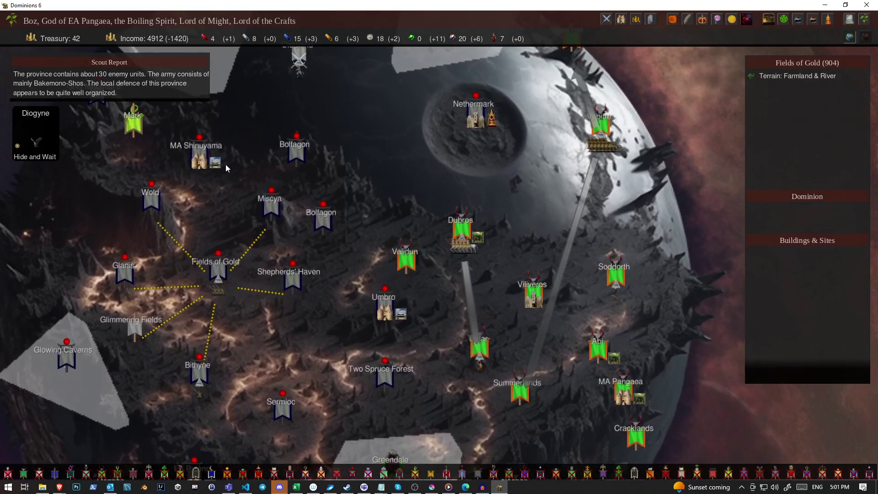
scroll(226, 164, down, 3)
click(302, 128)
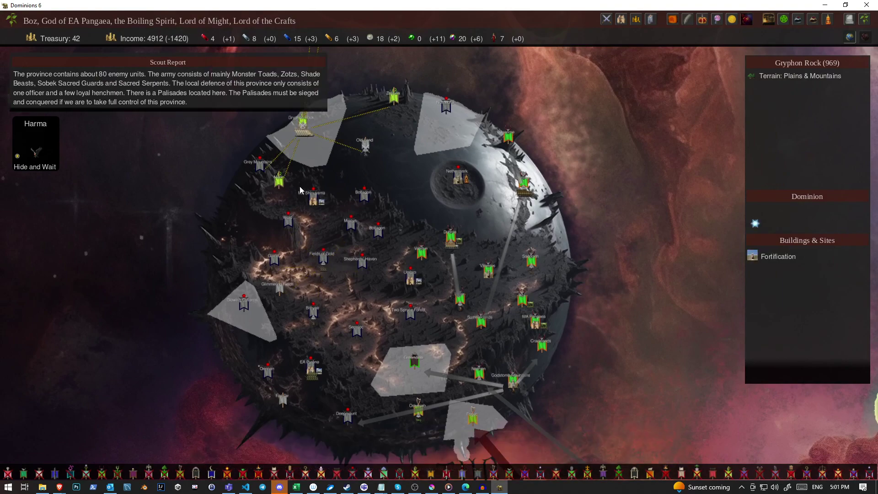
click(316, 200)
click(278, 184)
click(364, 144)
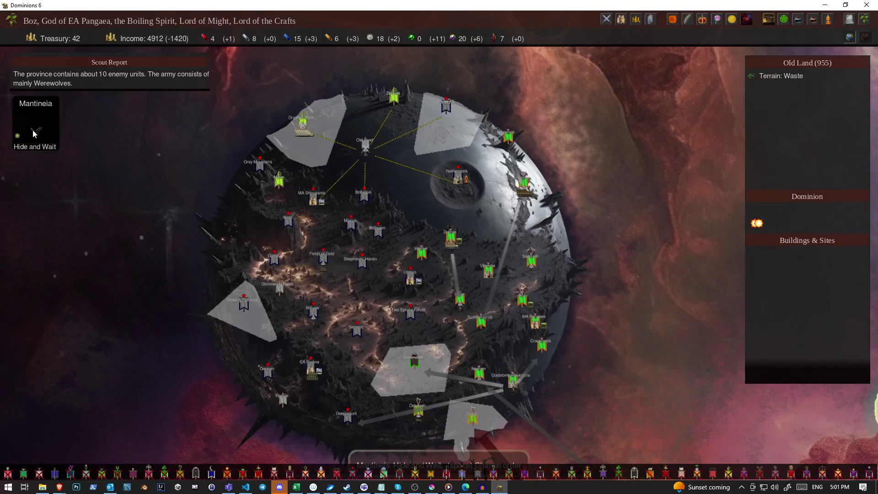
scroll(330, 305, up, 3)
Send scout Diogyne toward MA Shinuyama and Parmacede north from Bithyne.
click(261, 264)
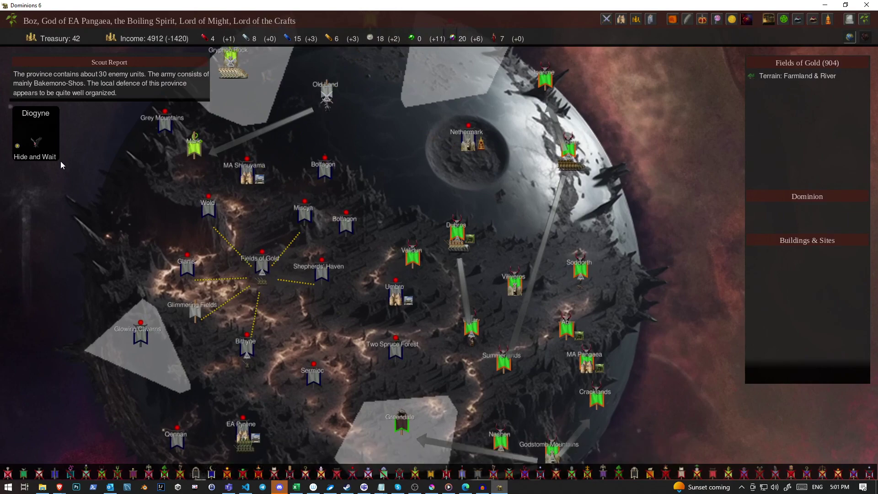
click(267, 184)
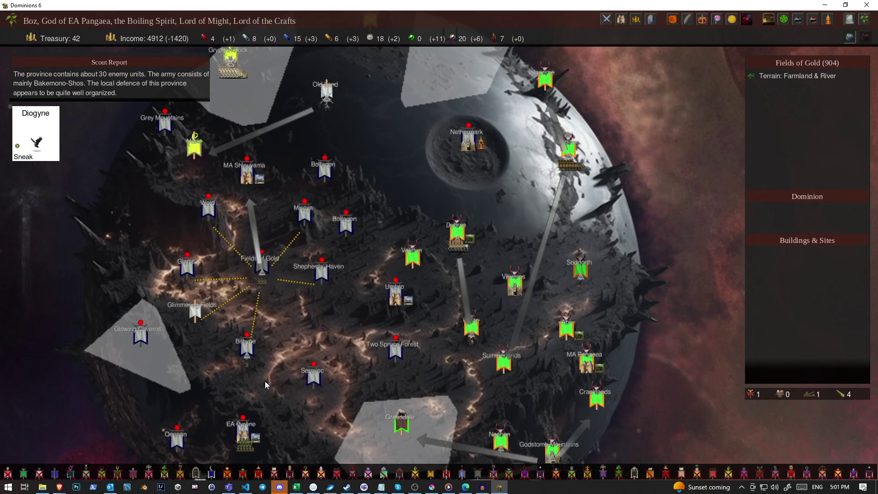
click(246, 347)
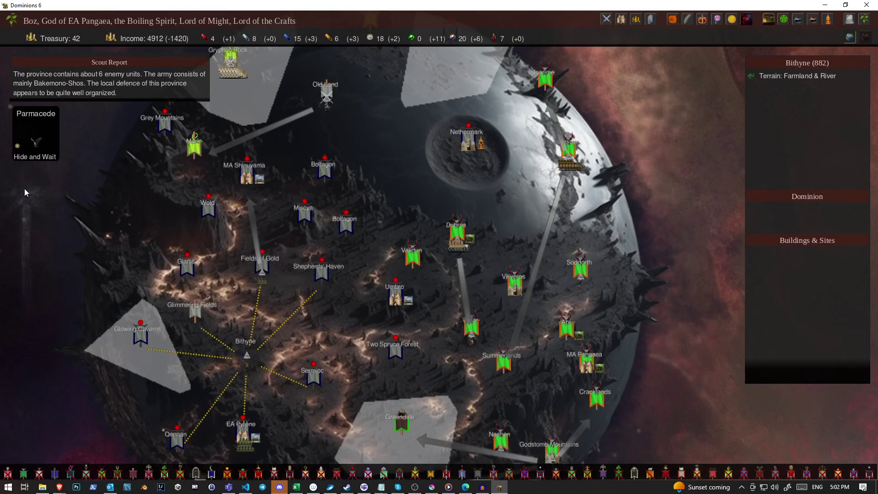
click(323, 185)
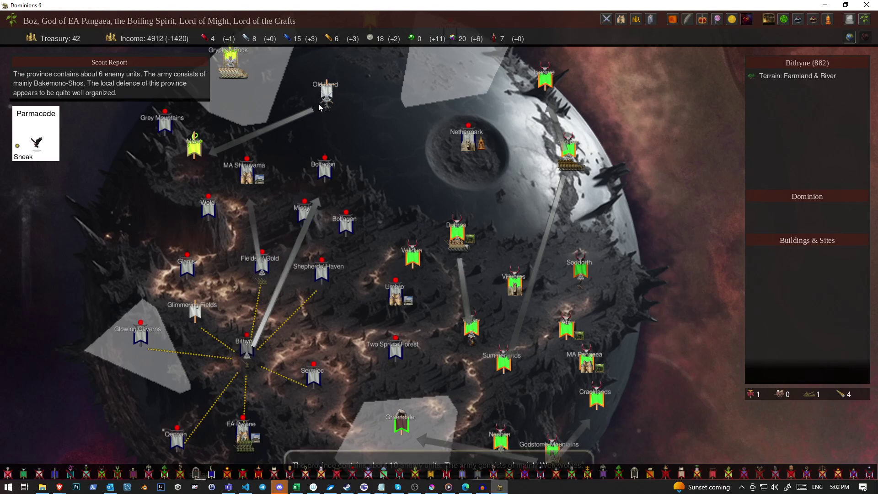
scroll(320, 107, up, 3)
click(379, 127)
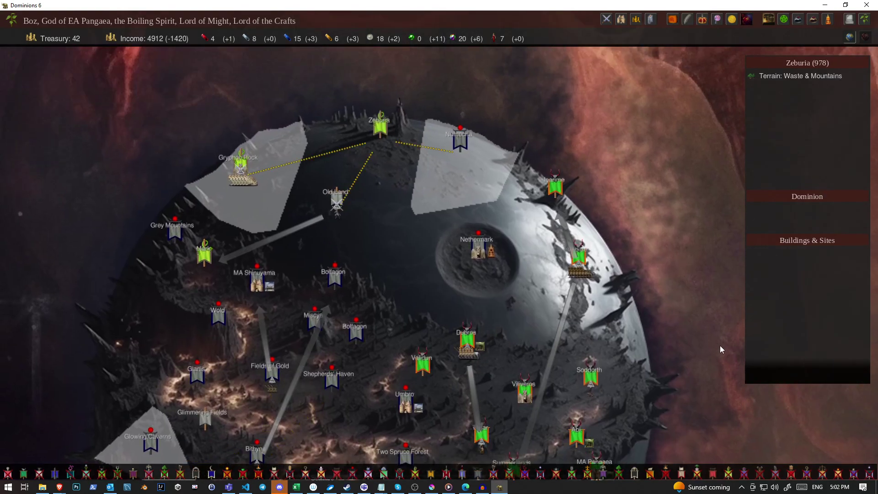
click(570, 207)
scroll(577, 176, down, 3)
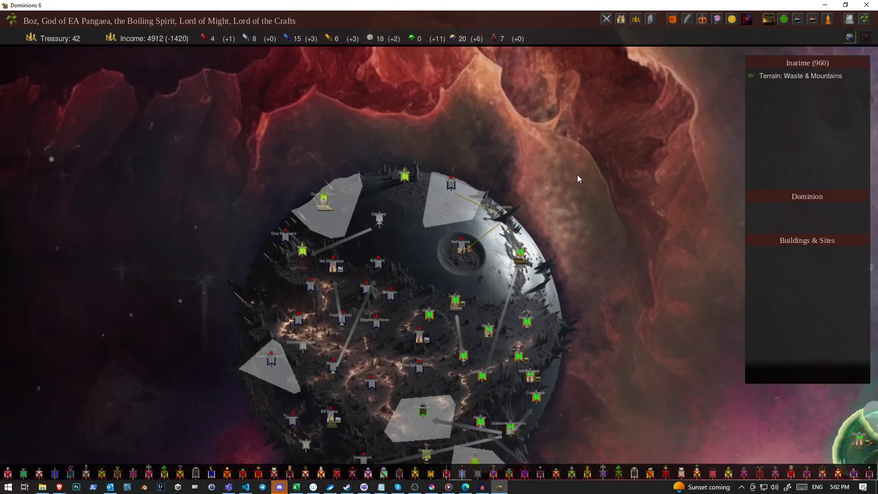
scroll(577, 175, down, 3)
drag(503, 330, 455, 366)
scroll(428, 99, up, 2)
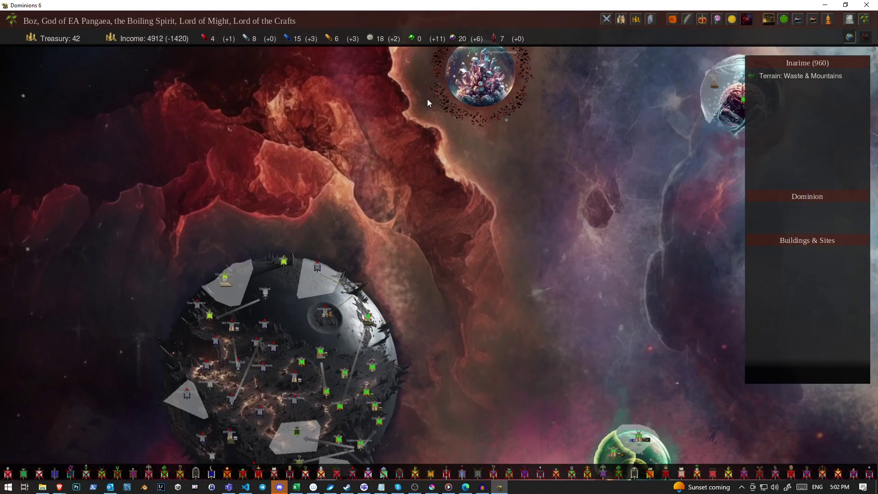
scroll(427, 100, up, 3)
scroll(505, 173, up, 3)
scroll(472, 215, up, 2)
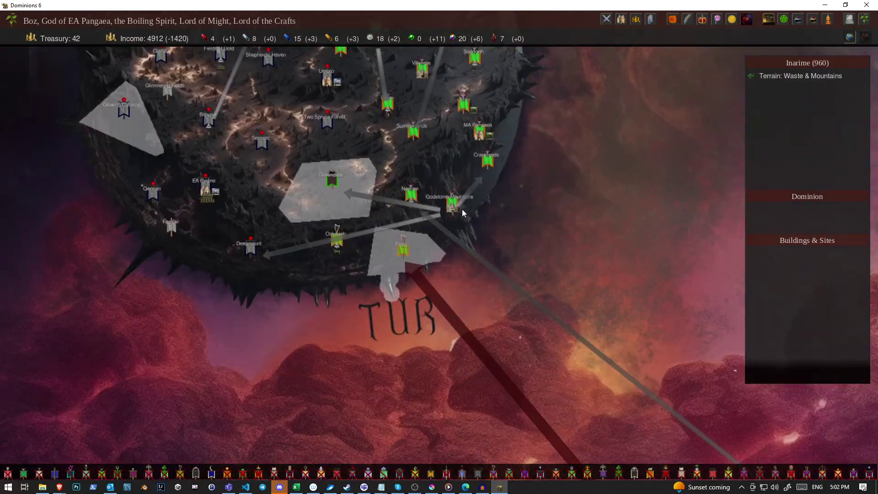
click(376, 272)
click(208, 196)
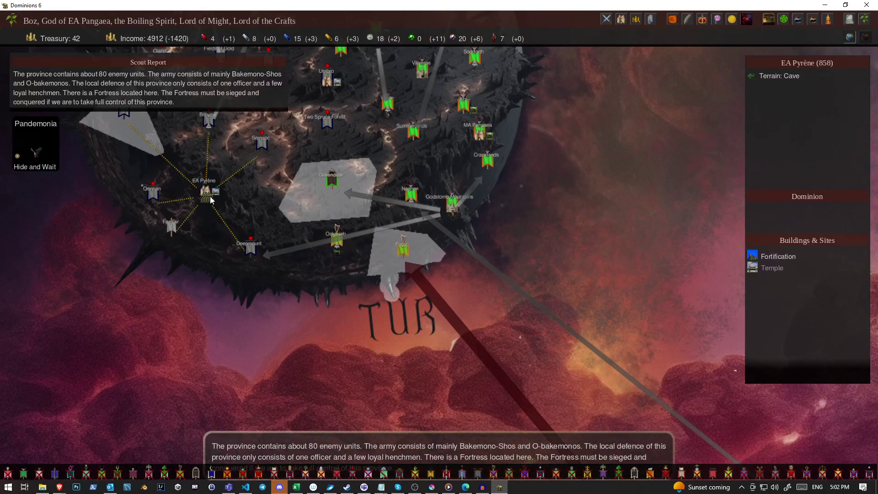
click(416, 265)
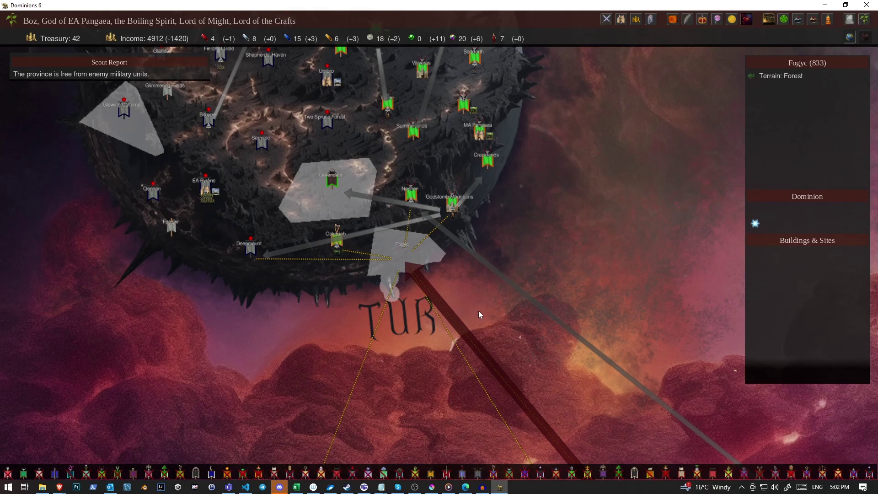
scroll(494, 315, down, 2)
scroll(513, 323, down, 2)
scroll(277, 123, up, 2)
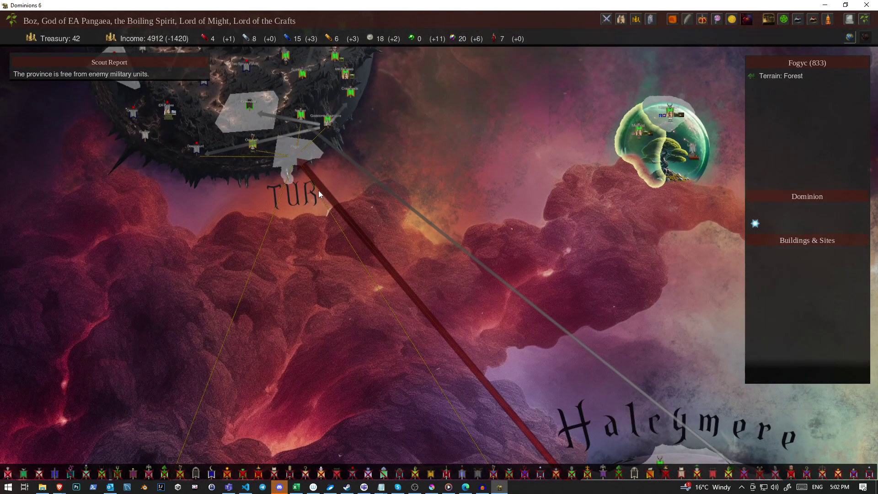
scroll(319, 191, up, 3)
scroll(396, 303, up, 2)
click(326, 299)
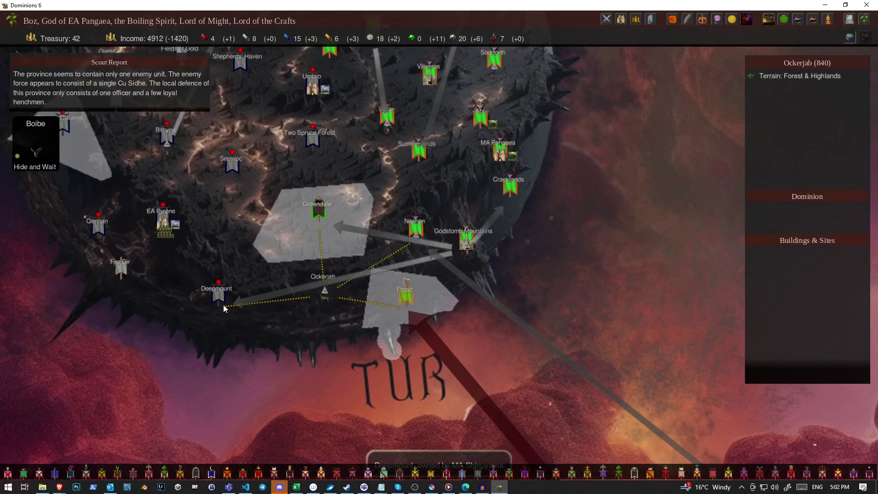
click(218, 296)
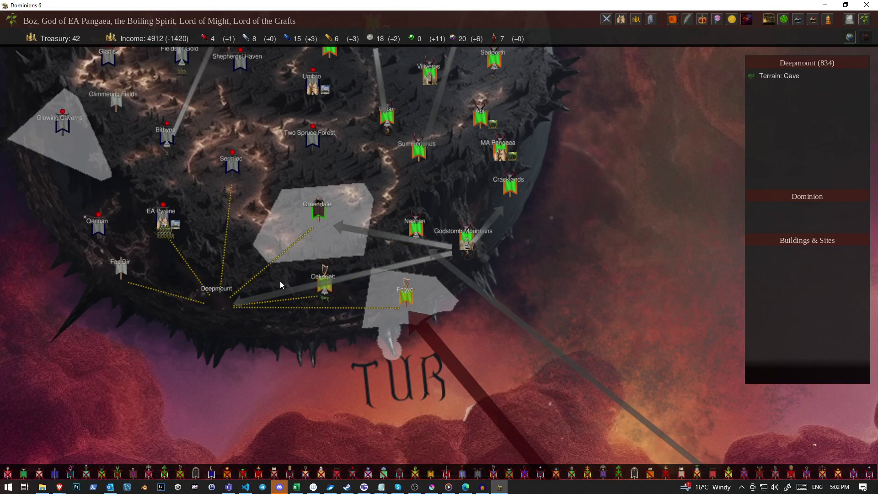
click(319, 210)
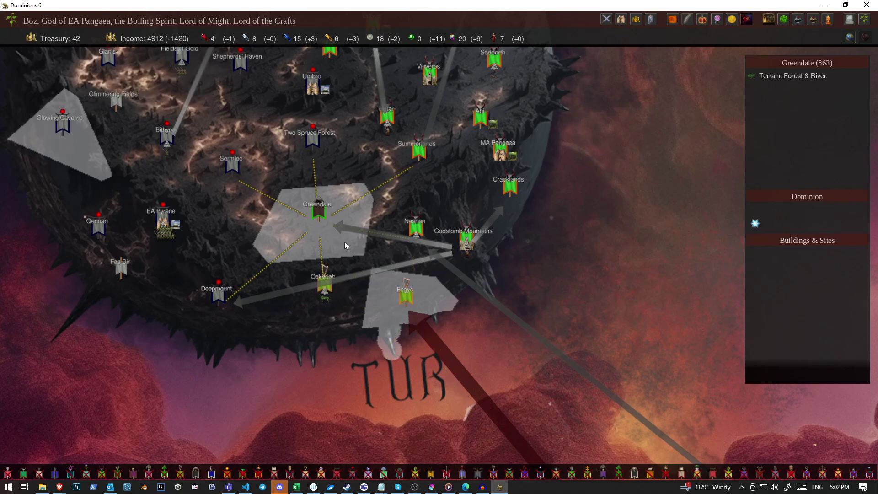
click(413, 234)
click(319, 206)
click(312, 137)
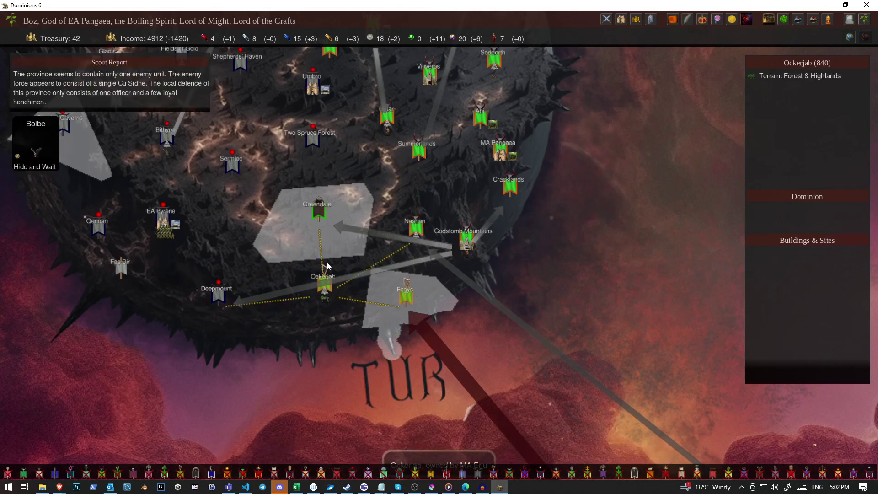
scroll(337, 163, up, 1)
Read the scout reports for Shepherds' Haven, Bollagon, Validun and Illidar.
click(319, 124)
drag(320, 124, 350, 237)
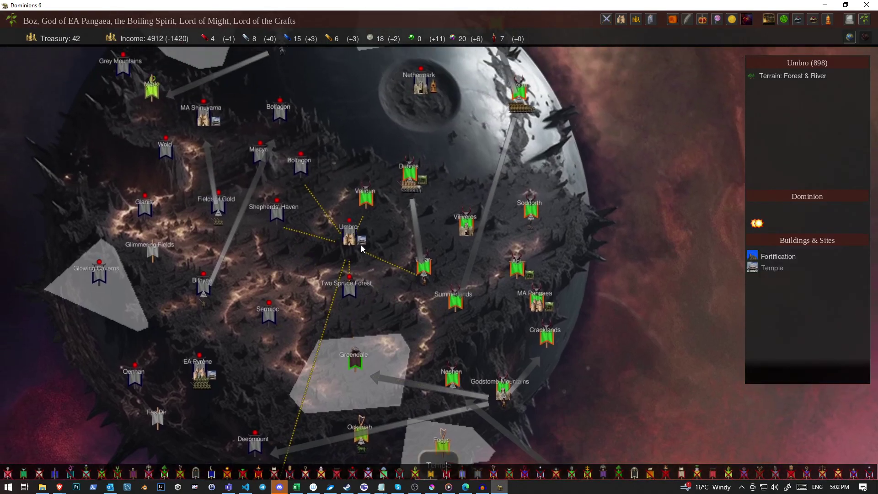
click(282, 206)
click(300, 168)
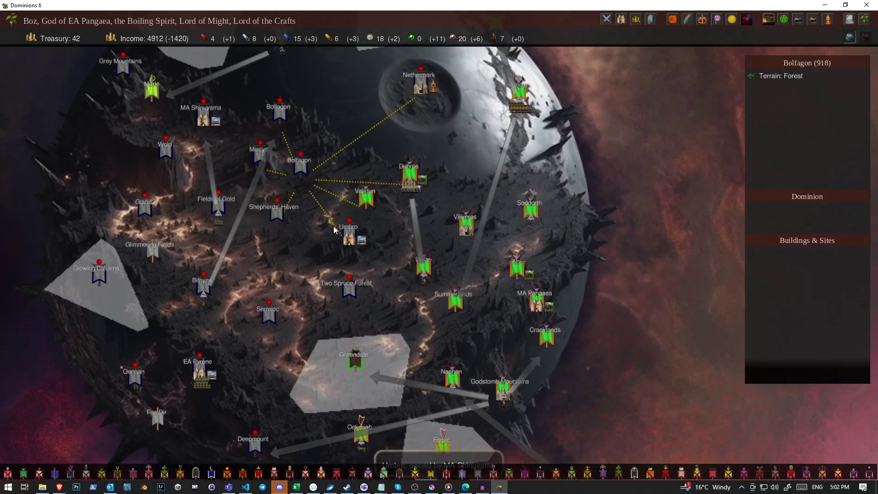
click(368, 199)
click(350, 234)
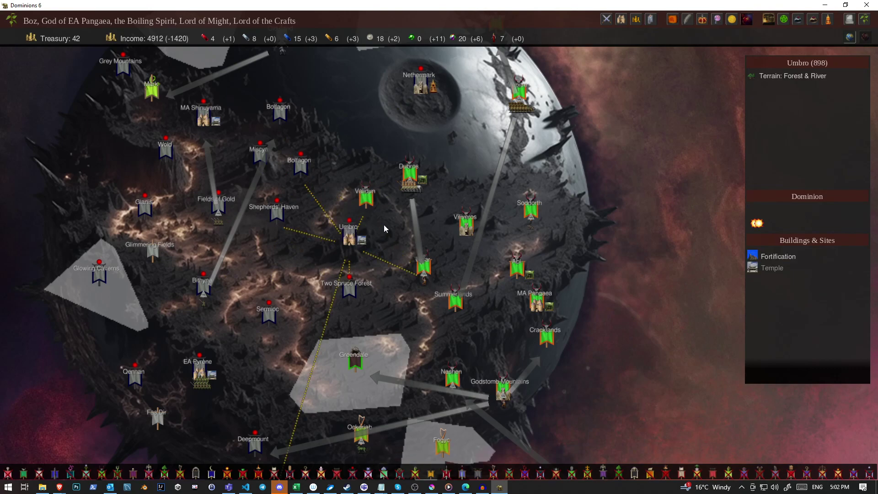
click(423, 267)
Inspect the provinces around Illidar, including Two Spruce Forest and Summerlands.
click(409, 247)
click(424, 266)
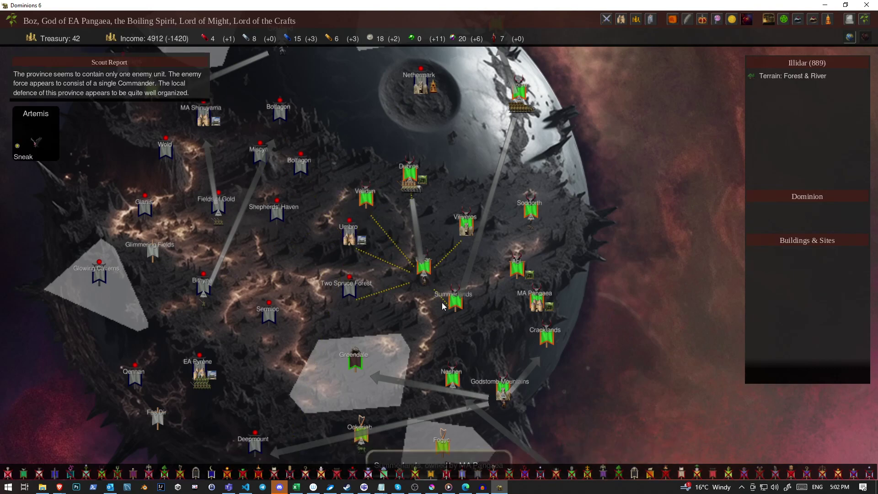
click(453, 299)
click(415, 286)
click(423, 268)
click(444, 309)
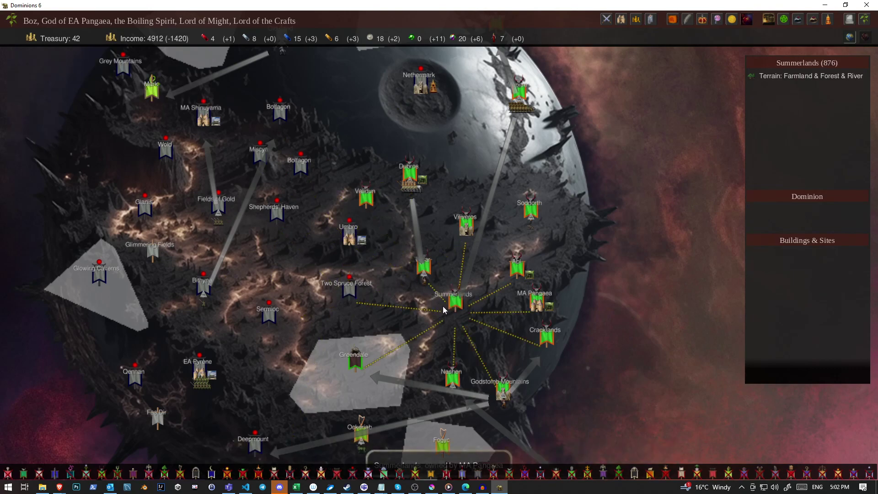
Read the scout reports for Bithyne, Qennan and EA Pyrène.
click(289, 296)
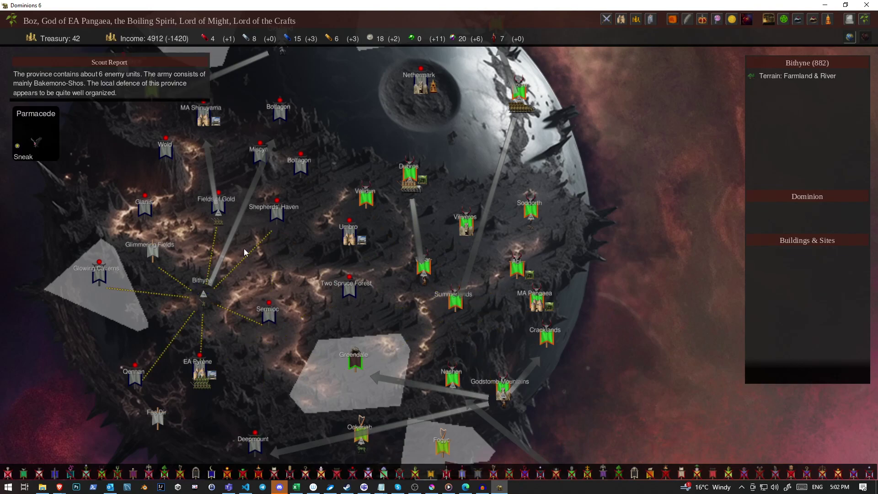
click(286, 297)
click(203, 286)
click(200, 369)
click(134, 374)
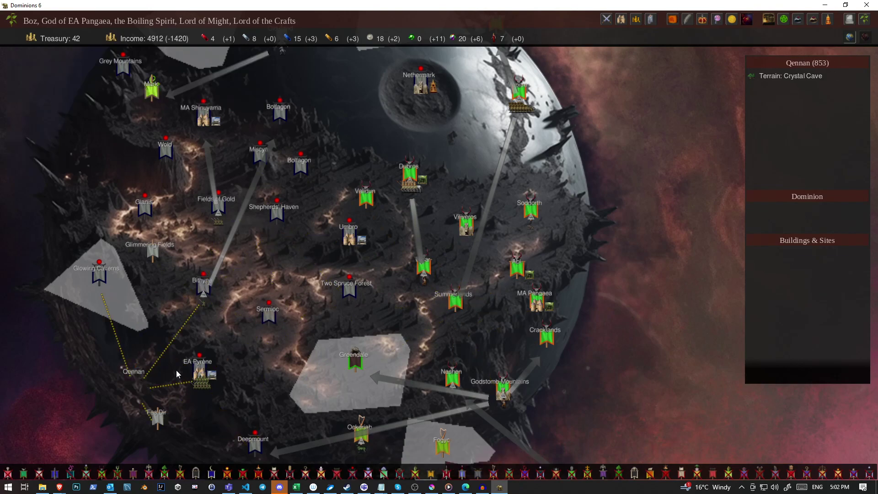
click(200, 370)
Pan the map away from Tur toward Halcymere and select Midland.
key(Down)
key(Right)
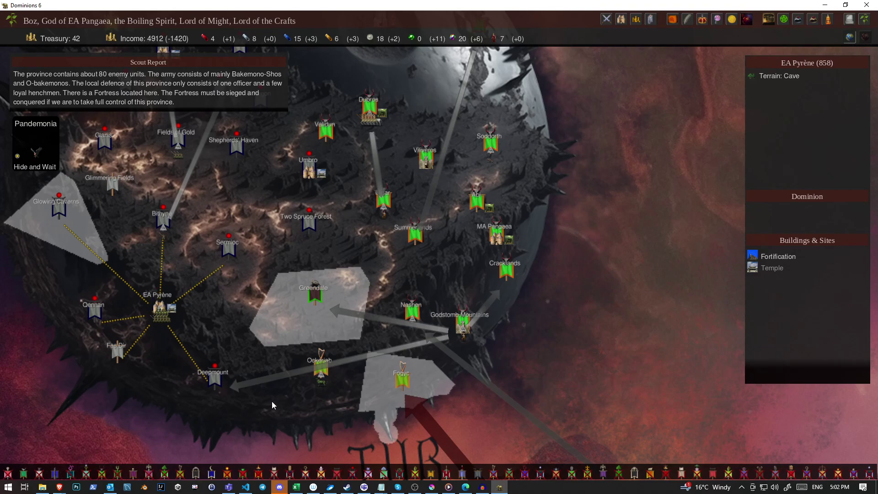
scroll(272, 405, down, 3)
drag(519, 273, 294, 144)
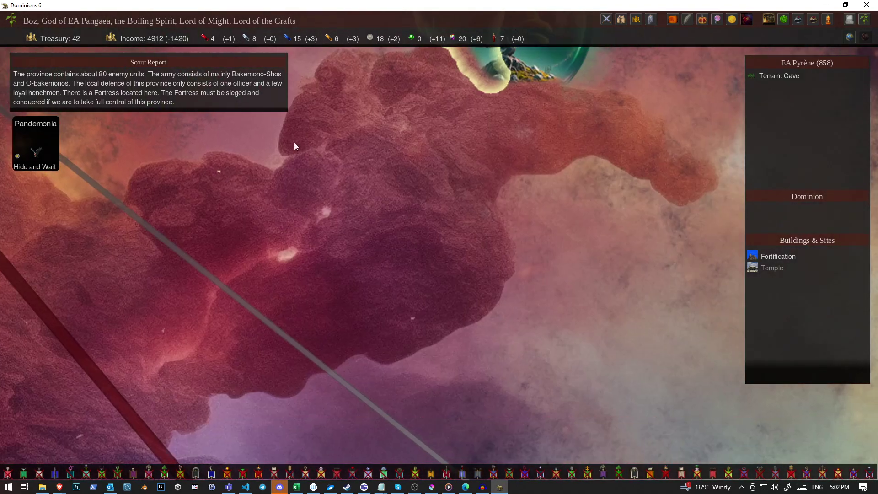
scroll(433, 388, down, 3)
click(364, 172)
scroll(272, 326, up, 5)
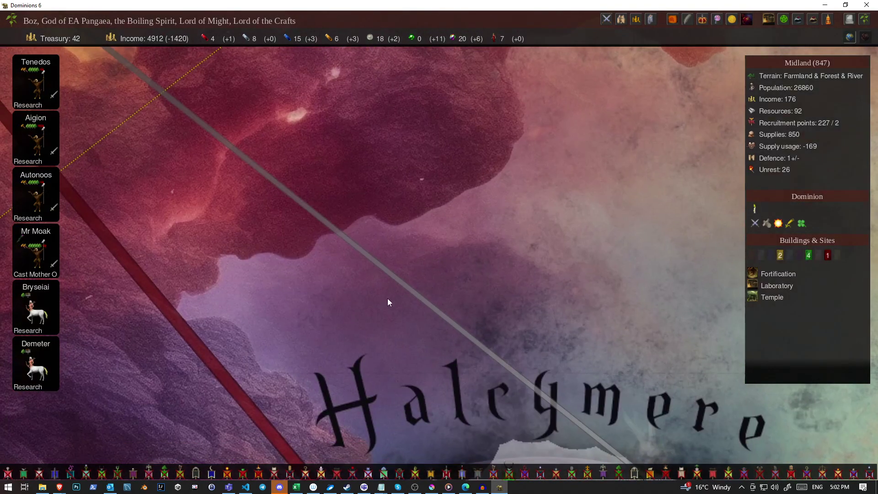
scroll(388, 302, down, 3)
Queue a commander for recruitment in MA Eriu.
click(484, 306)
click(492, 380)
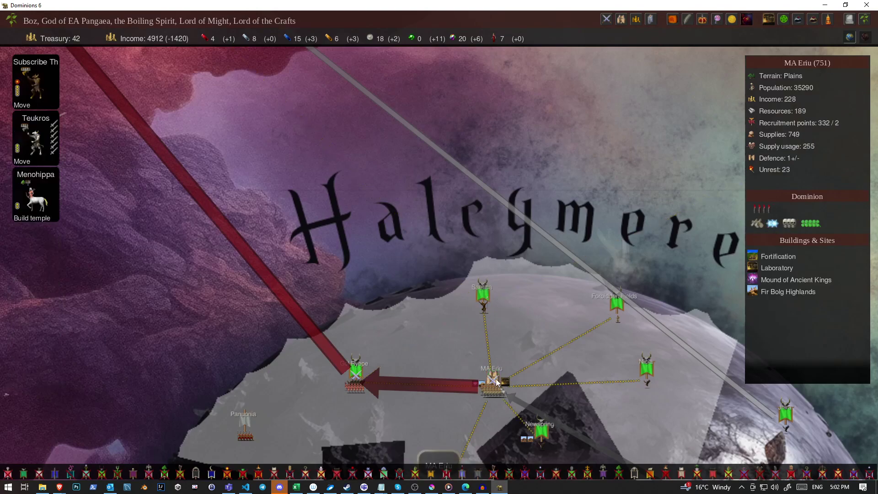
scroll(472, 227, down, 2)
key(r)
key(Escape)
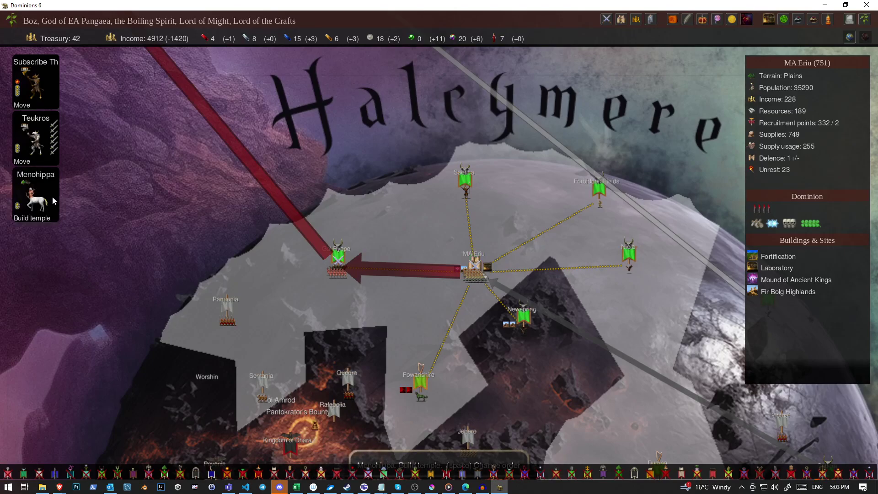
key(r)
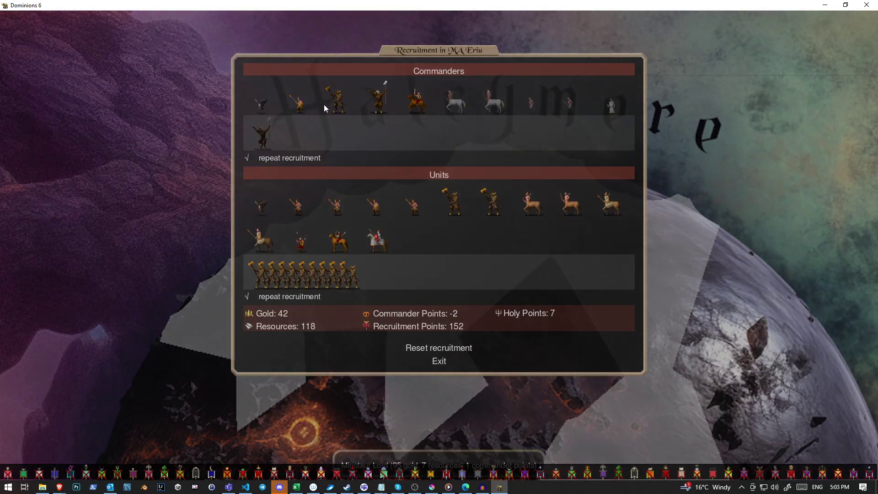
click(336, 102)
key(Escape)
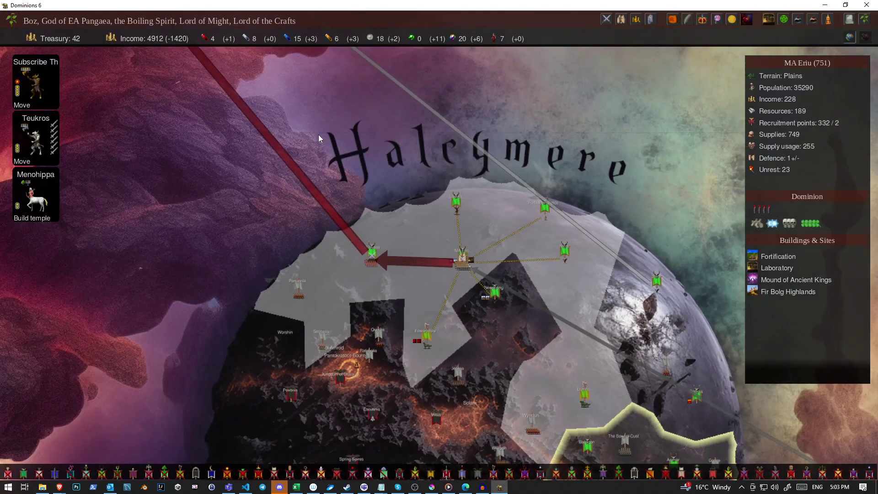
scroll(427, 208, down, 3)
scroll(389, 185, down, 2)
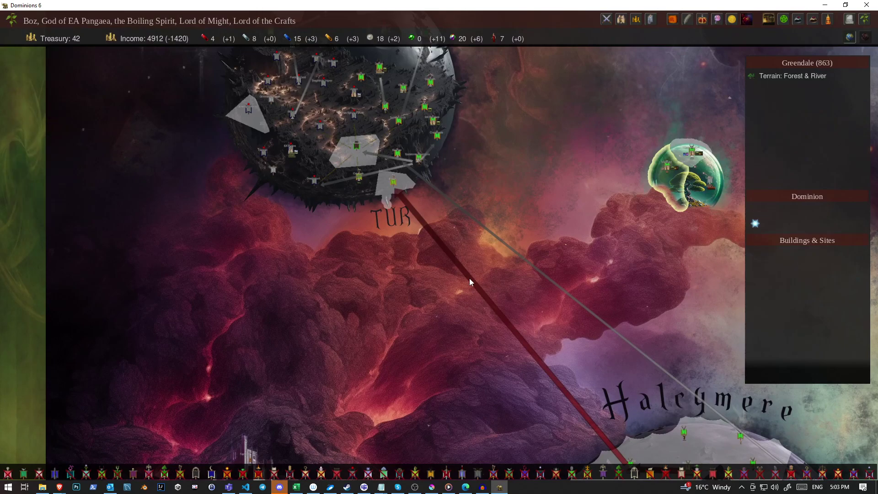
scroll(470, 278, up, 6)
scroll(425, 147, up, 3)
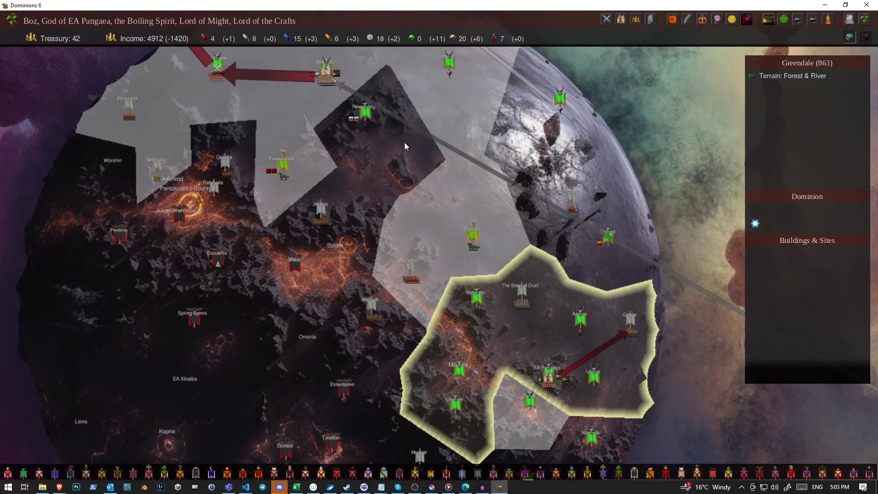
Survey the map south of MA Eriu, then pan back toward it.
click(336, 89)
scroll(347, 81, down, 2)
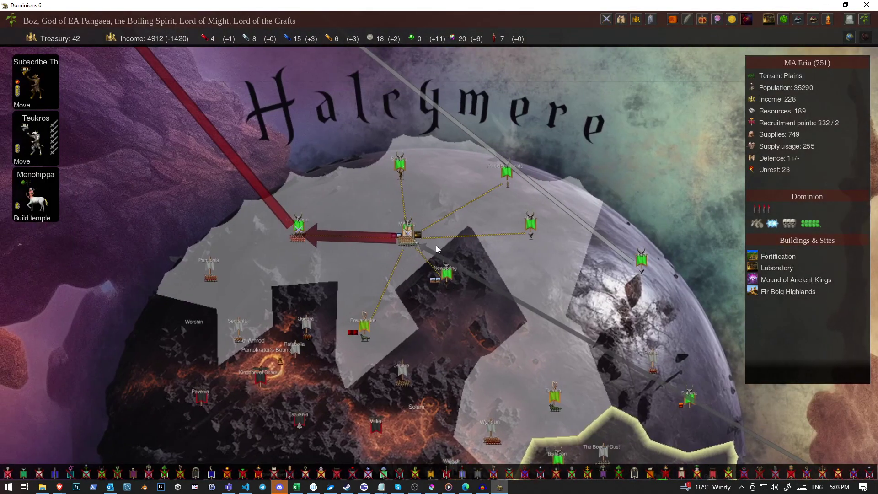
drag(280, 210, 406, 196)
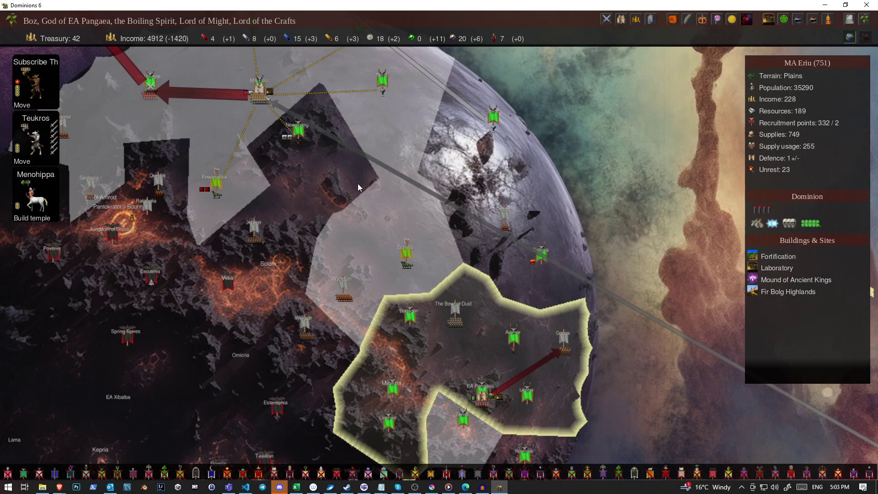
mouse_move(311, 238)
mouse_down()
mouse_move(353, 273)
mouse_move(379, 310)
mouse_up()
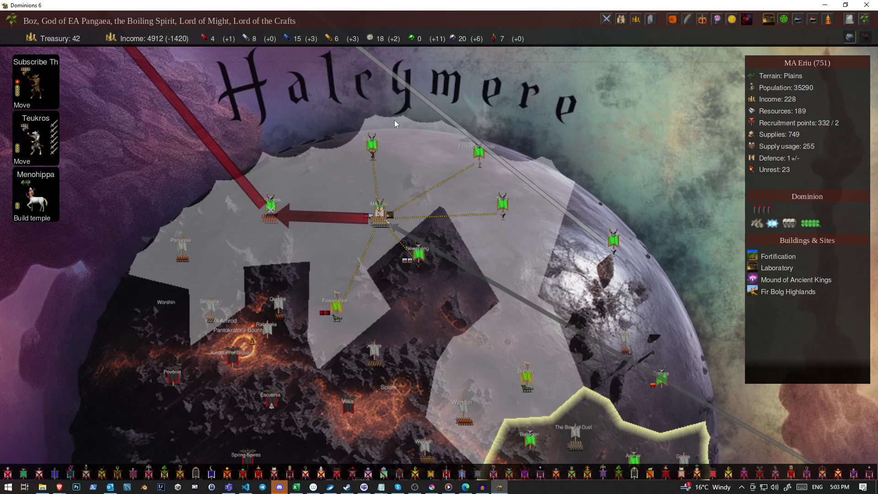
mouse_move(402, 148)
mouse_down()
mouse_move(277, 174)
mouse_move(340, 137)
mouse_move(233, 231)
mouse_up()
Review the recruitment options in Herghendorf and Midland.
click(222, 192)
key(r)
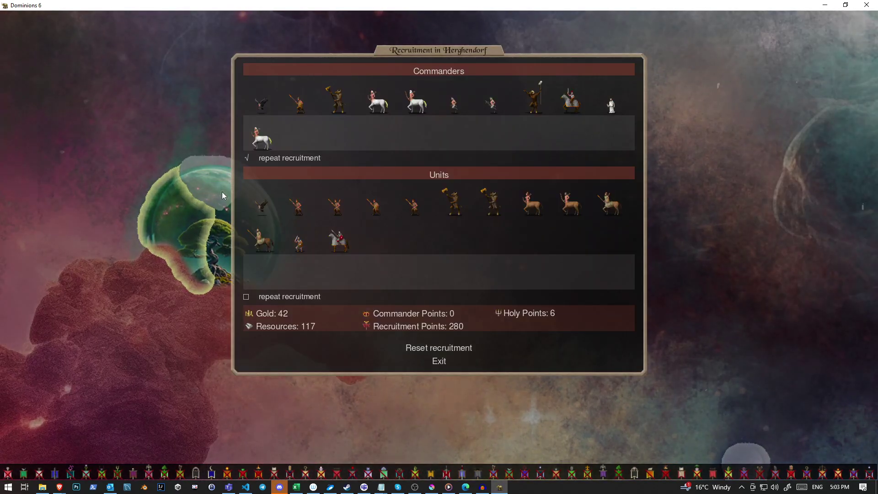
key(Escape)
click(216, 178)
key(r)
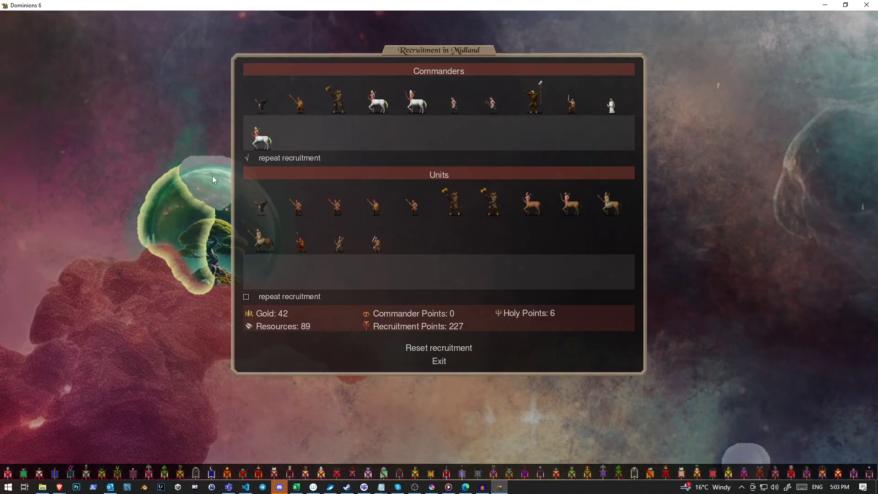
key(Escape)
key(r)
Inspect the Undrase and Ironwood Forest provinces on a wider map view.
key(Escape)
drag(246, 256, 293, 134)
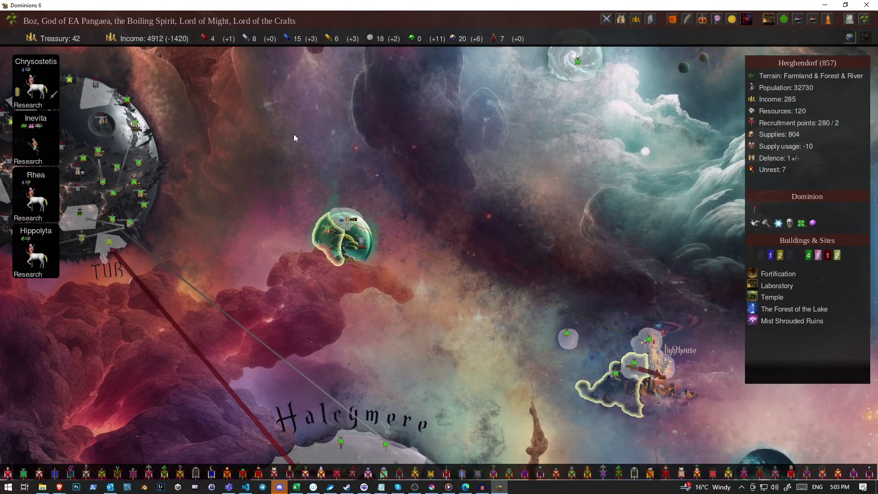
scroll(293, 134, down, 2)
scroll(356, 275, up, 2)
scroll(587, 311, up, 2)
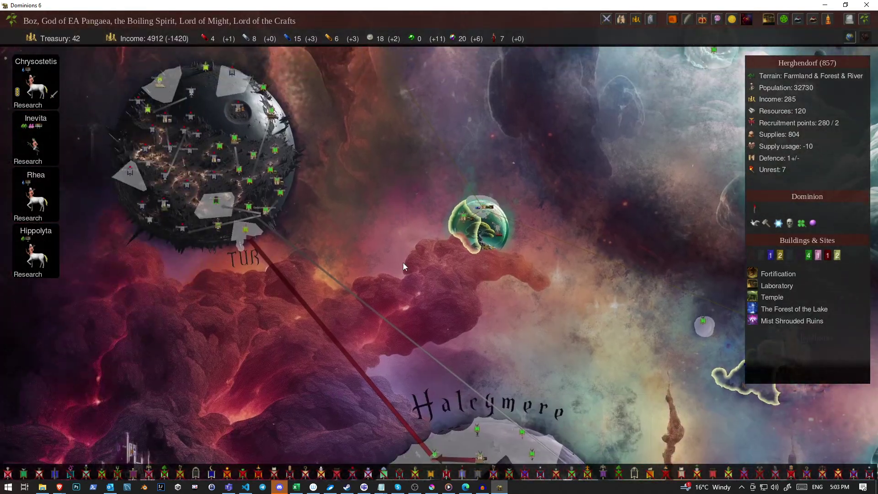
key(Down)
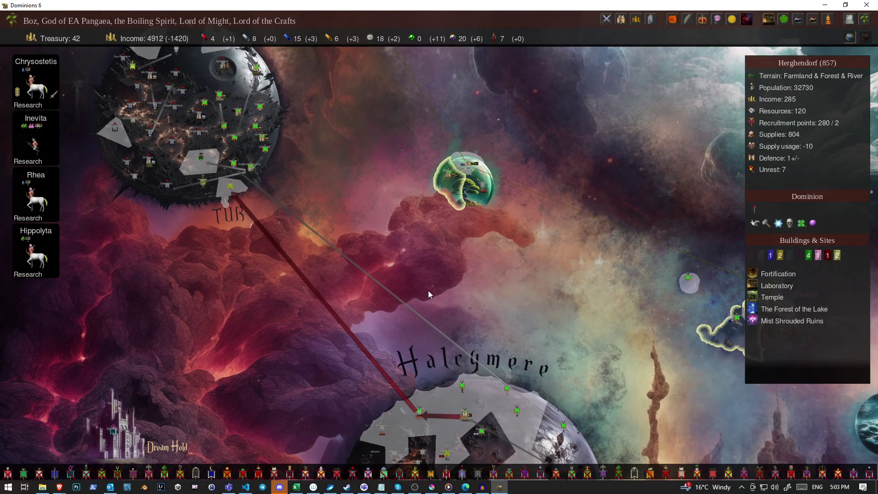
drag(428, 290, 361, 235)
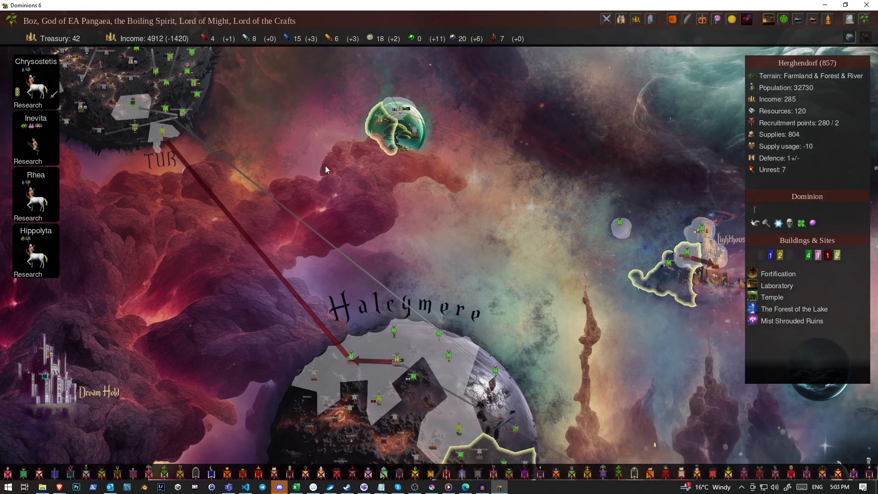
scroll(327, 170, down, 3)
scroll(357, 302, down, 2)
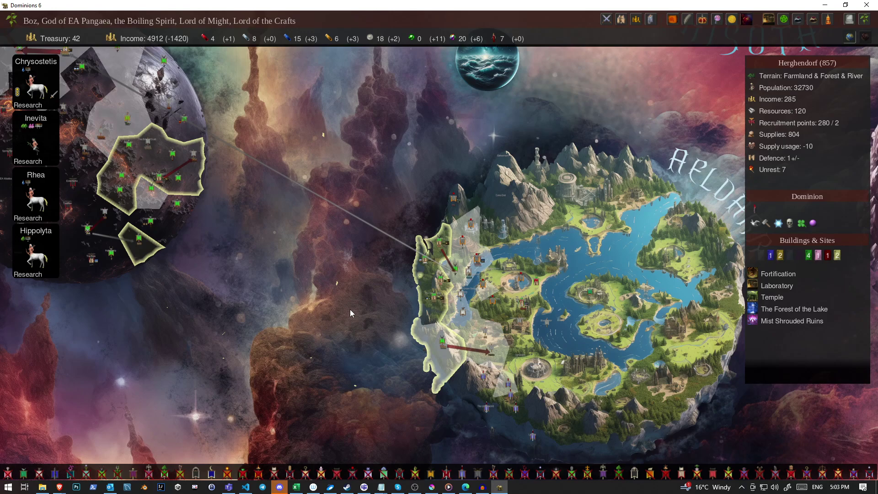
scroll(350, 309, up, 3)
scroll(350, 310, up, 2)
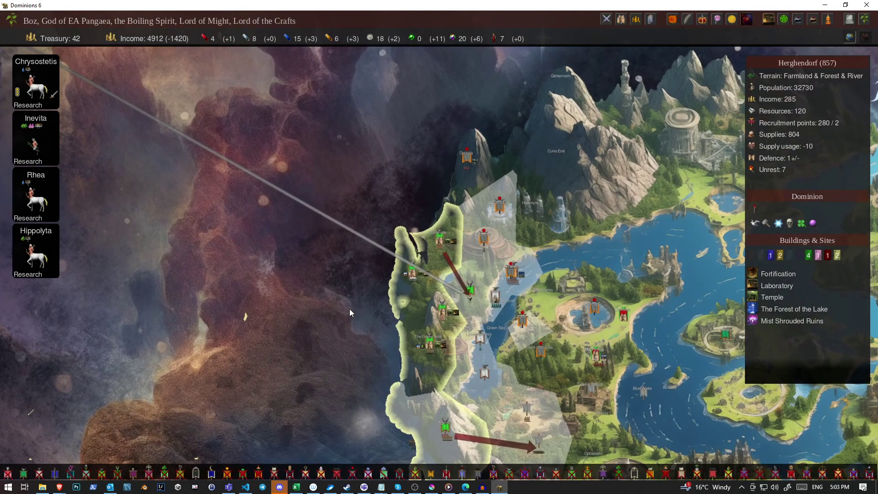
scroll(350, 309, up, 2)
click(450, 267)
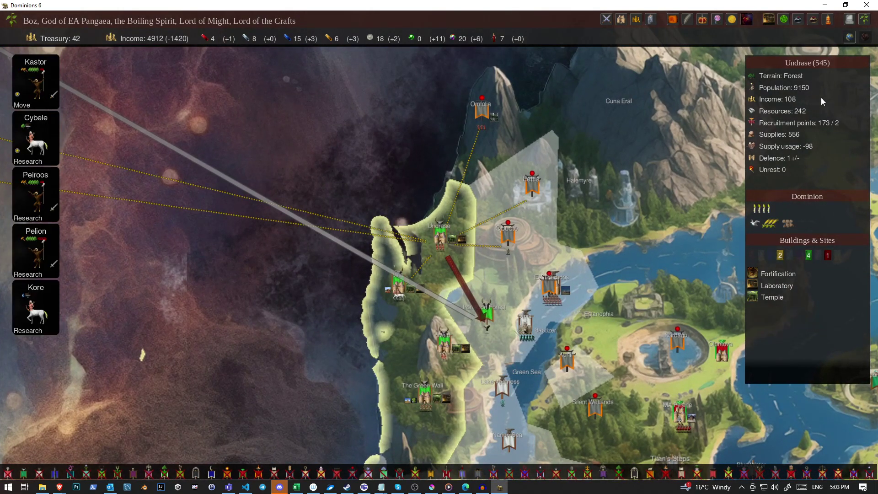
click(484, 313)
scroll(476, 310, down, 3)
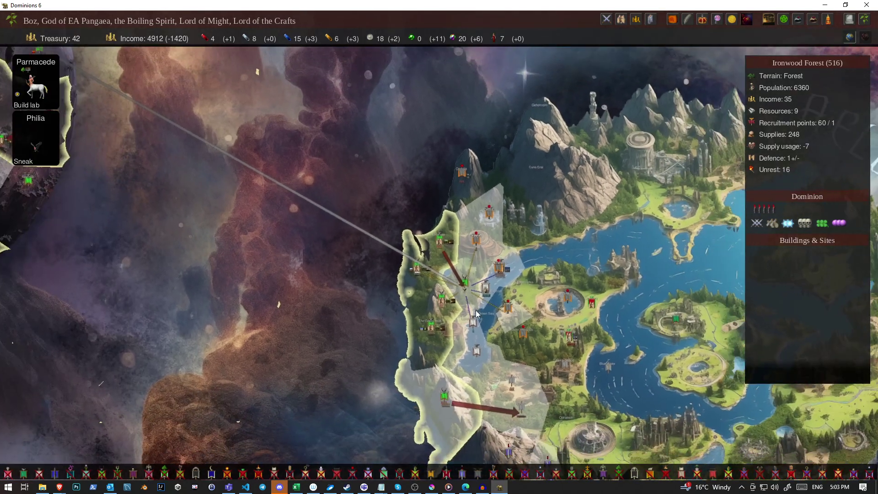
scroll(475, 310, up, 3)
click(450, 254)
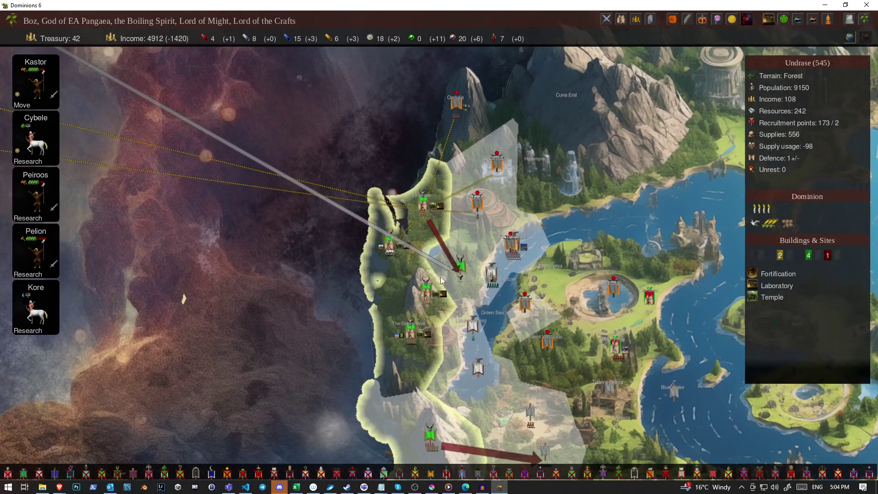
scroll(439, 240, down, 3)
scroll(436, 228, up, 3)
scroll(438, 230, down, 3)
scroll(315, 148, up, 3)
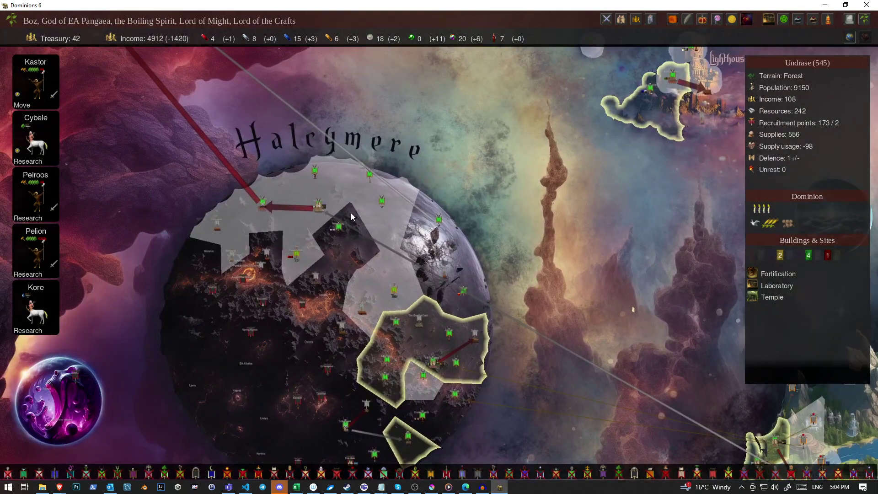
Select MA Eriu, then bring the Midland area into view.
click(408, 122)
scroll(408, 122, up, 3)
click(279, 116)
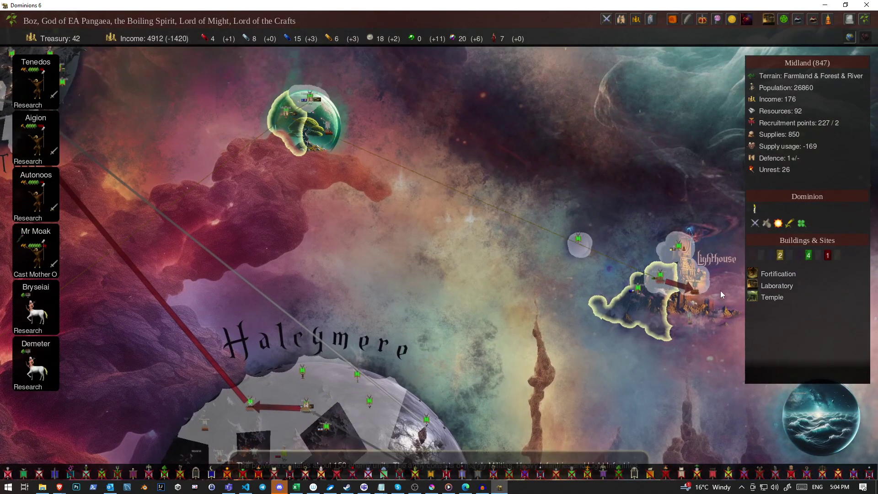
key(F3)
key(Escape)
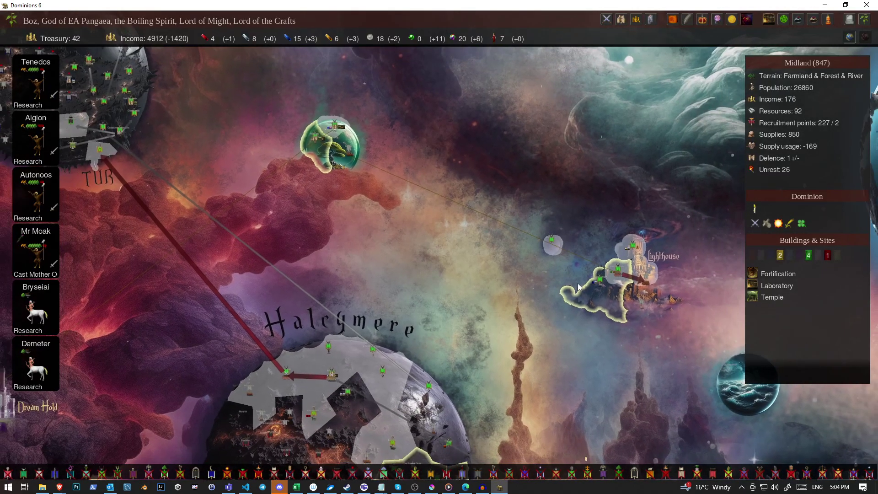
scroll(439, 241, down, 3)
scroll(393, 238, up, 5)
scroll(393, 238, up, 3)
scroll(403, 260, up, 2)
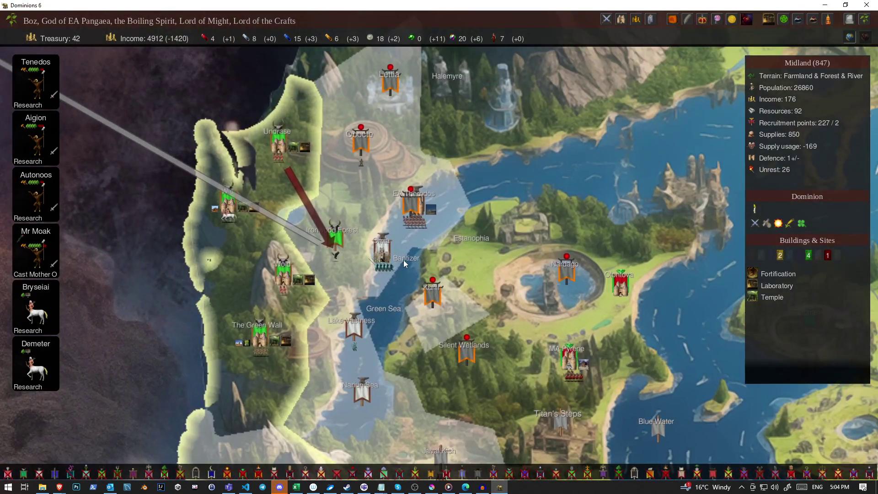
scroll(380, 256, down, 2)
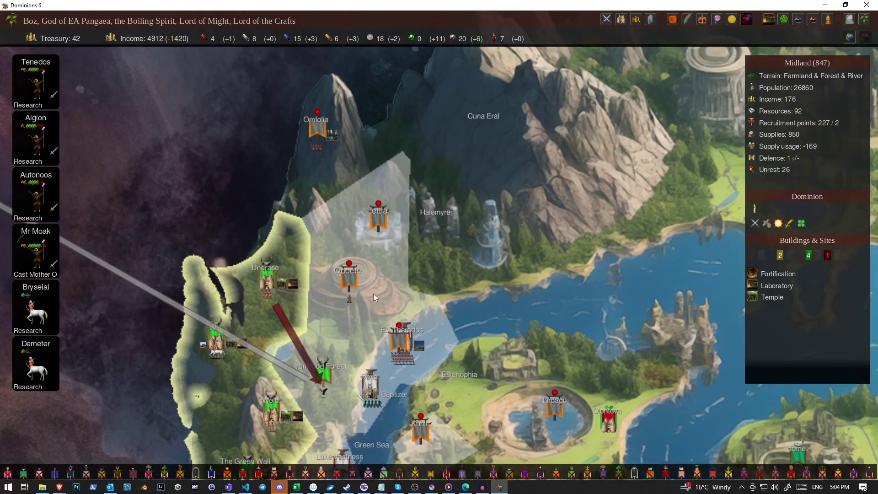
Read the Omfolia and Lettia scout reports, then check Ironwood Forest's hostile dominion (strength 5).
click(318, 145)
click(376, 206)
scroll(361, 343, down, 2)
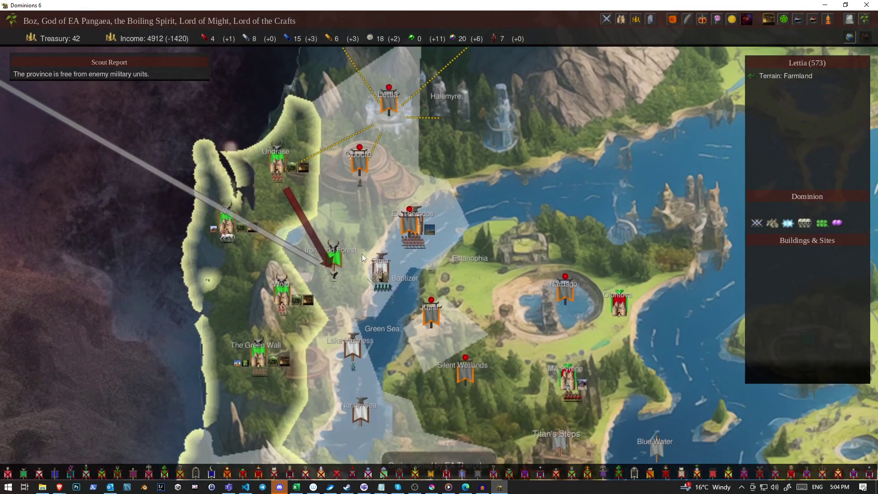
click(349, 266)
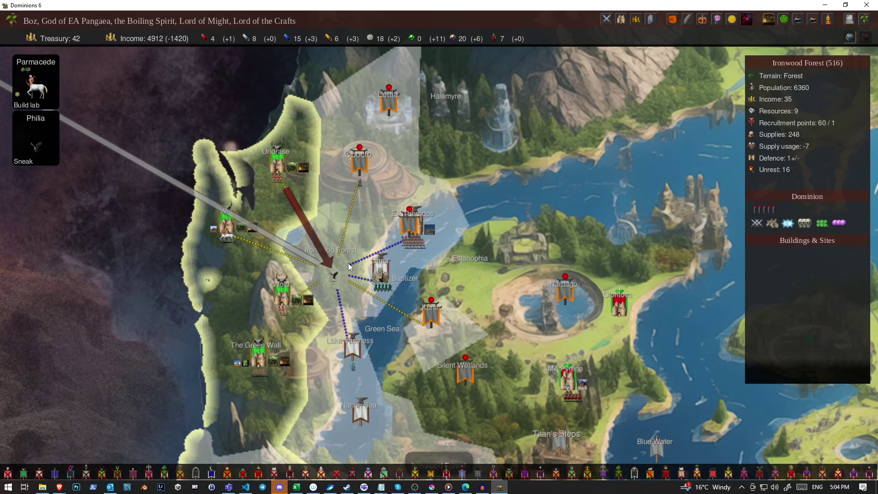
click(759, 211)
key(Escape)
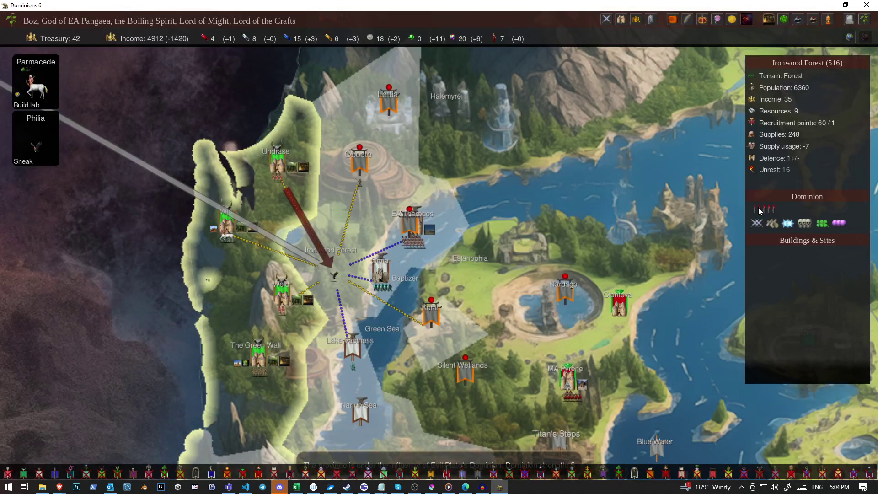
Recheck Ironwood Forest's dominion details and inspect Wold, Undrase and Wic.
click(756, 211)
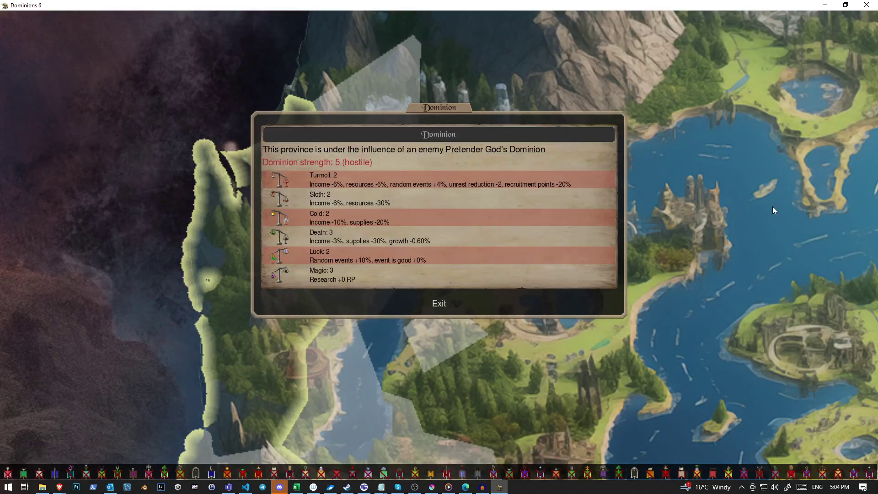
key(Escape)
click(284, 299)
click(323, 259)
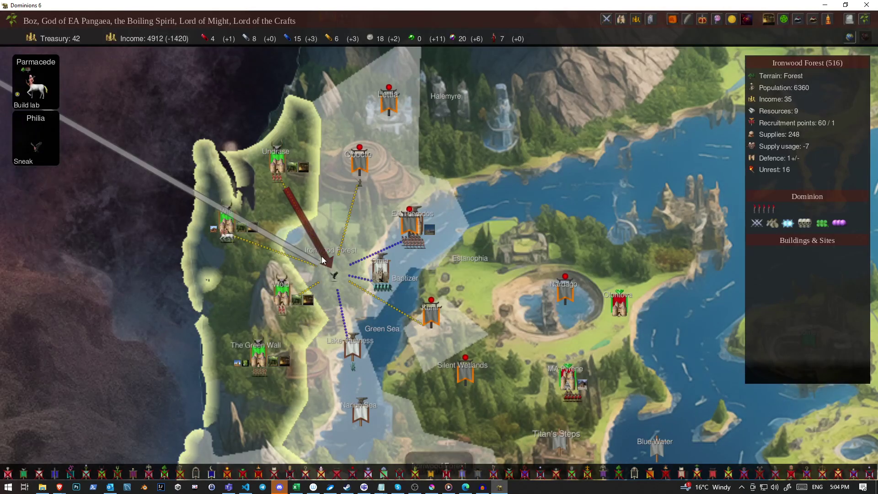
click(287, 312)
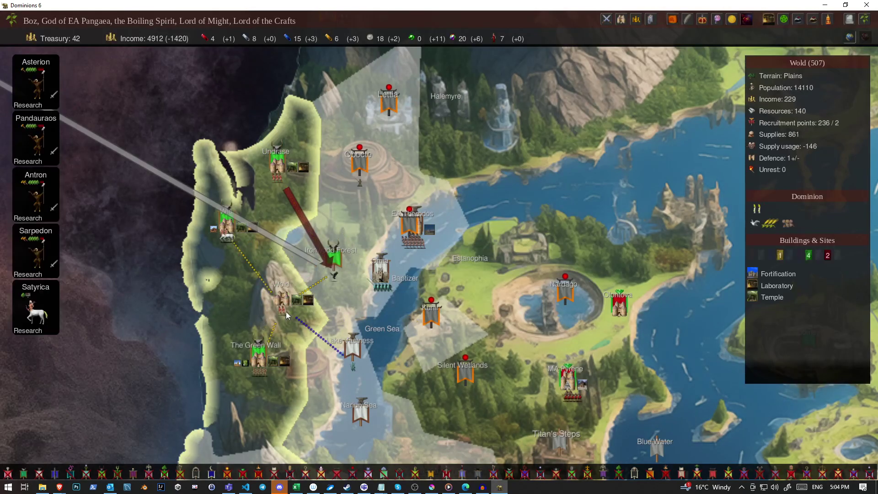
click(276, 175)
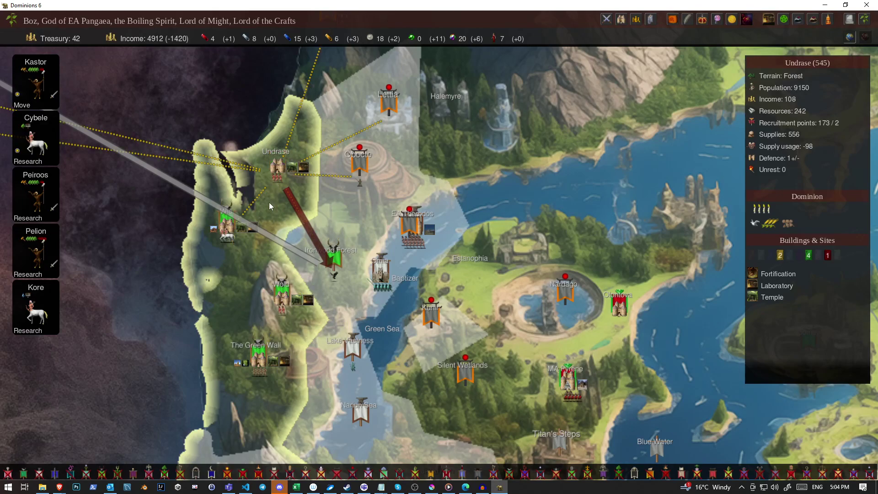
click(226, 229)
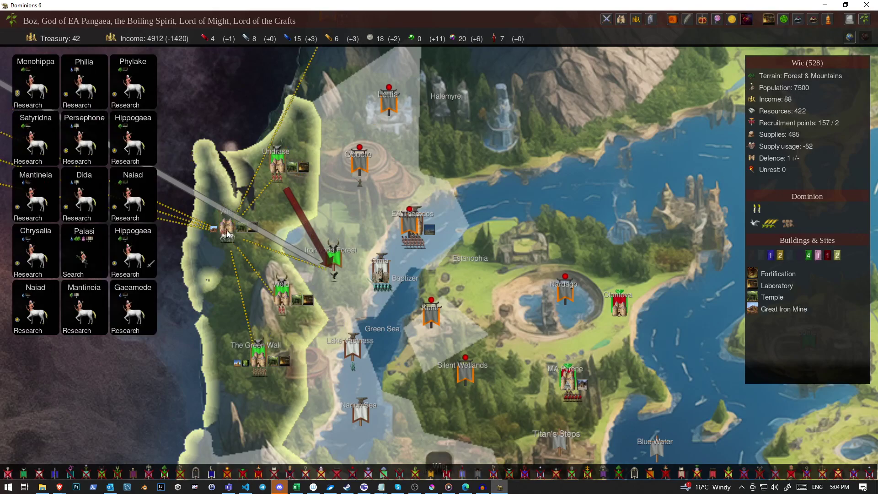
click(267, 293)
scroll(267, 291, down, 8)
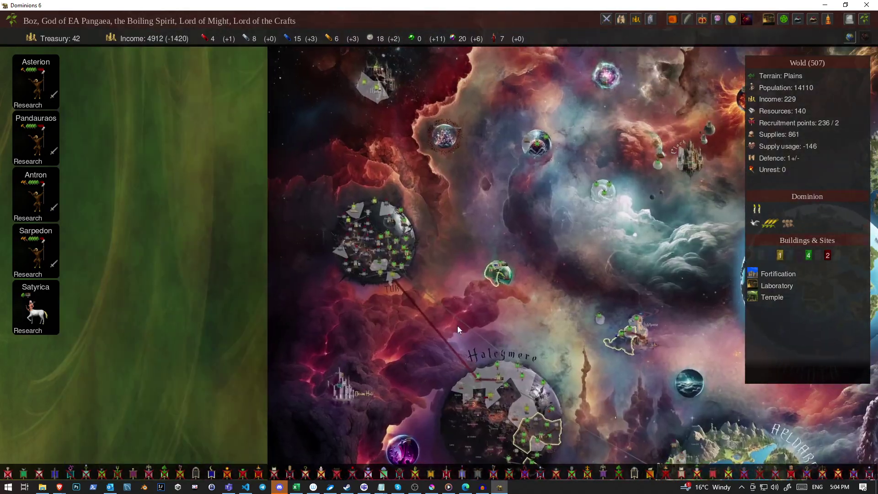
scroll(458, 326, up, 4)
scroll(299, 206, up, 5)
Cancel MA Eriu's queued axe infantry, lifting the treasury to 647 gold.
click(295, 303)
key(r)
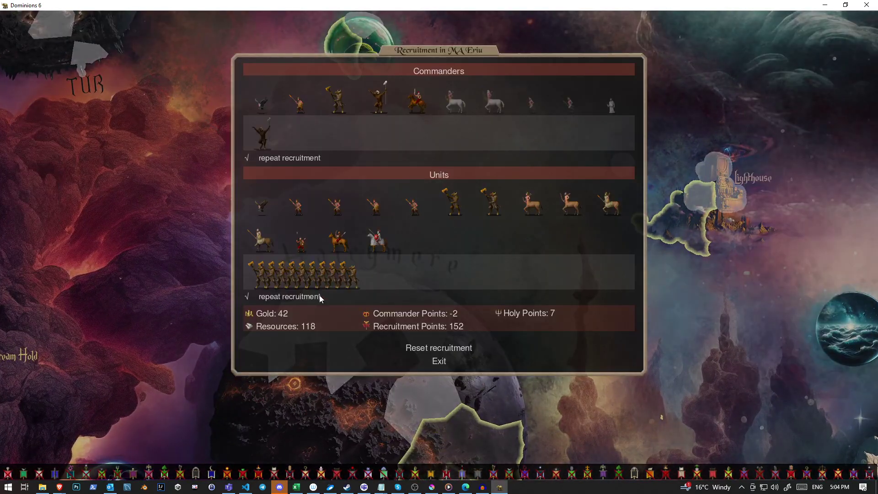
click(256, 270)
click(257, 270)
click(256, 271)
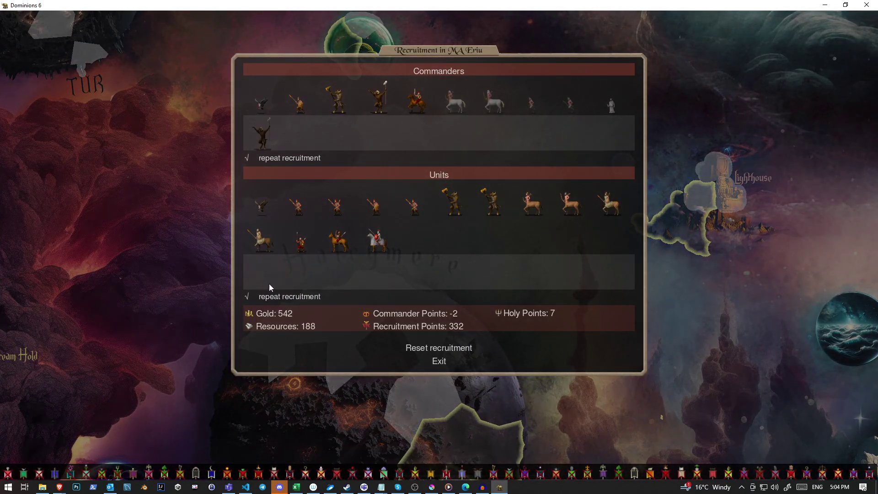
key(Escape)
Remove the queued units from the EA Pangaea capital's recruitment.
click(400, 328)
key(r)
click(352, 282)
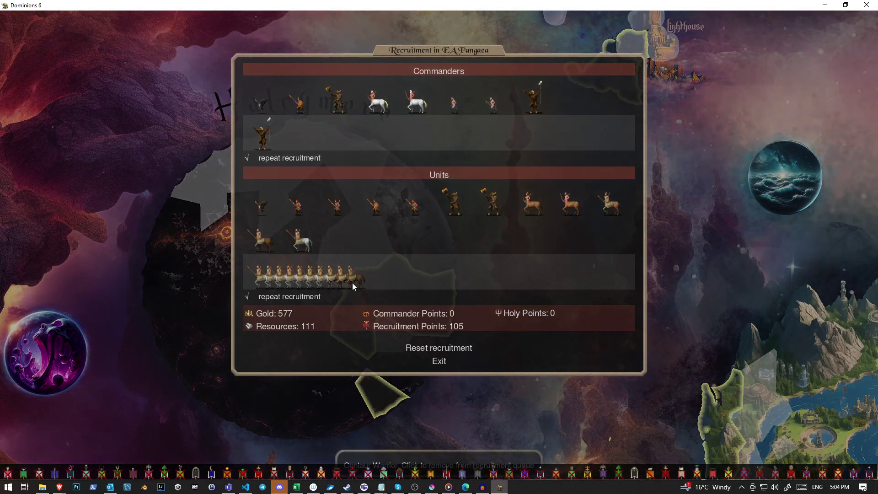
click(350, 282)
key(Escape)
drag(408, 158, 441, 290)
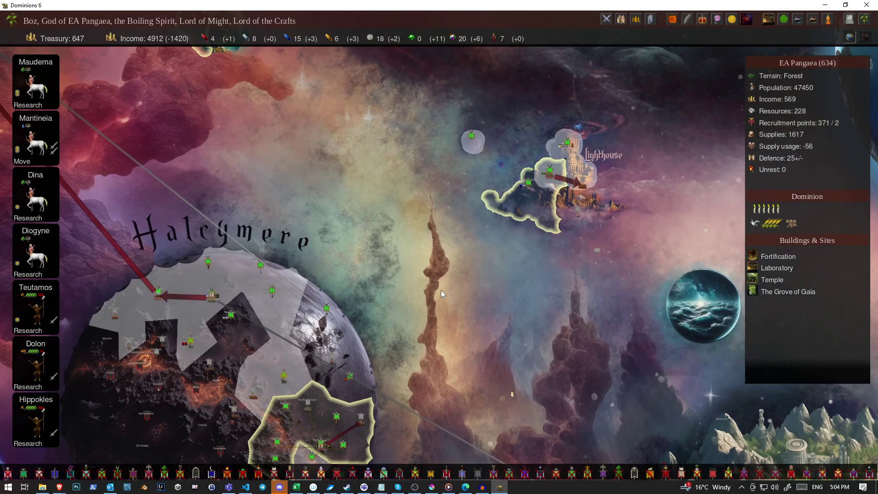
mouse_move(537, 180)
mouse_down()
mouse_move(503, 338)
mouse_move(296, 75)
mouse_move(299, 326)
mouse_up()
click(296, 266)
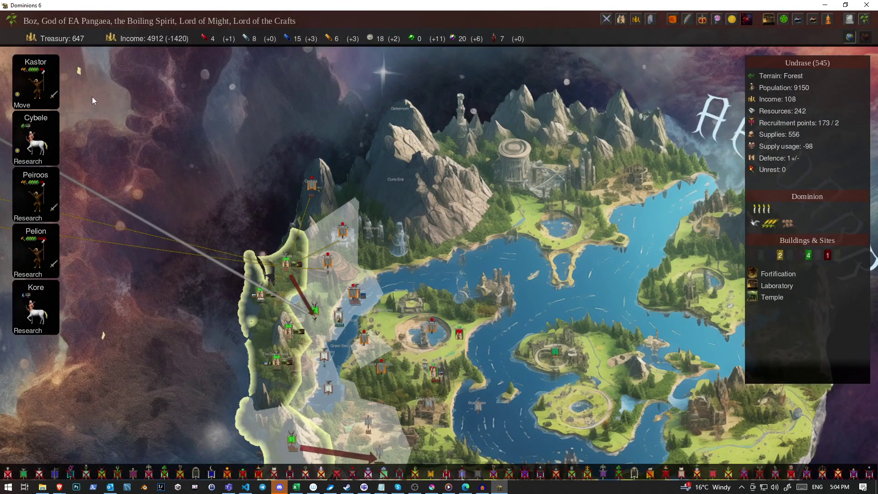
click(36, 81)
scroll(342, 268, up, 3)
scroll(343, 268, up, 1)
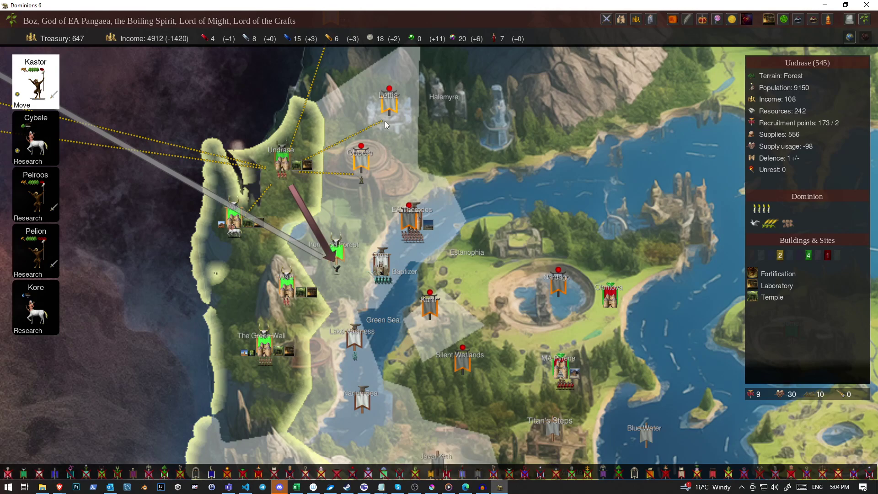
click(261, 335)
click(338, 247)
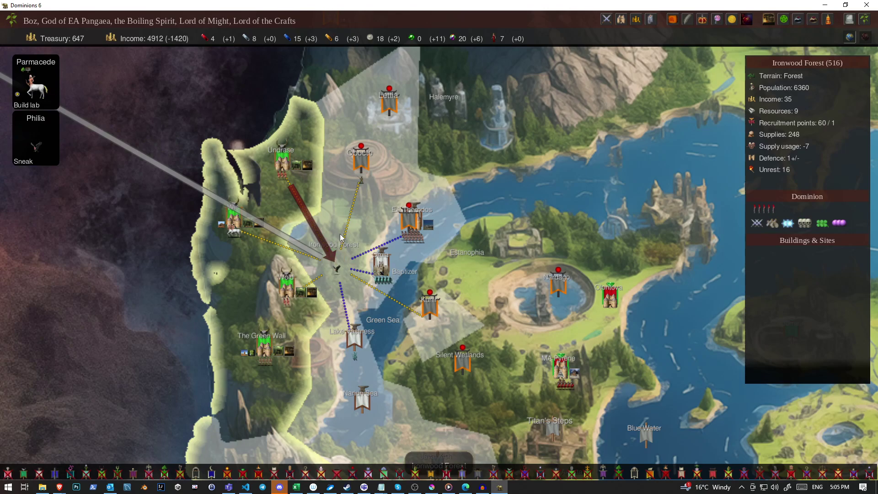
scroll(340, 238, up, 1)
key(r)
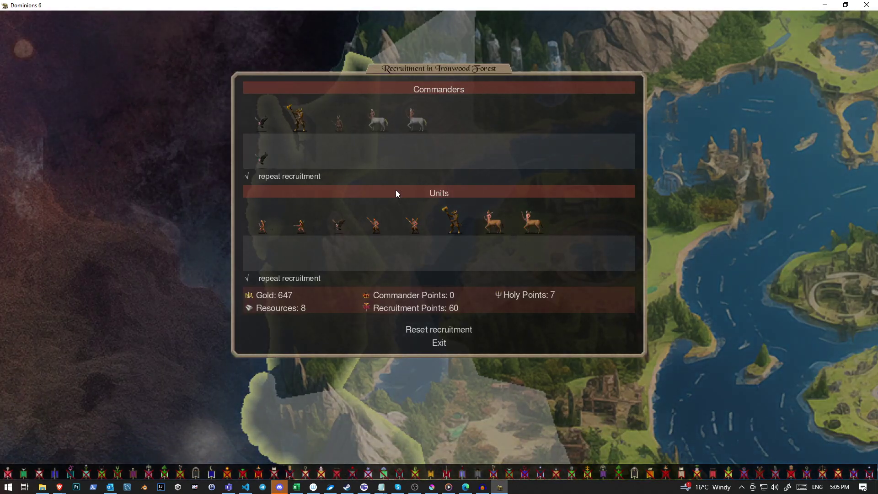
key(Escape)
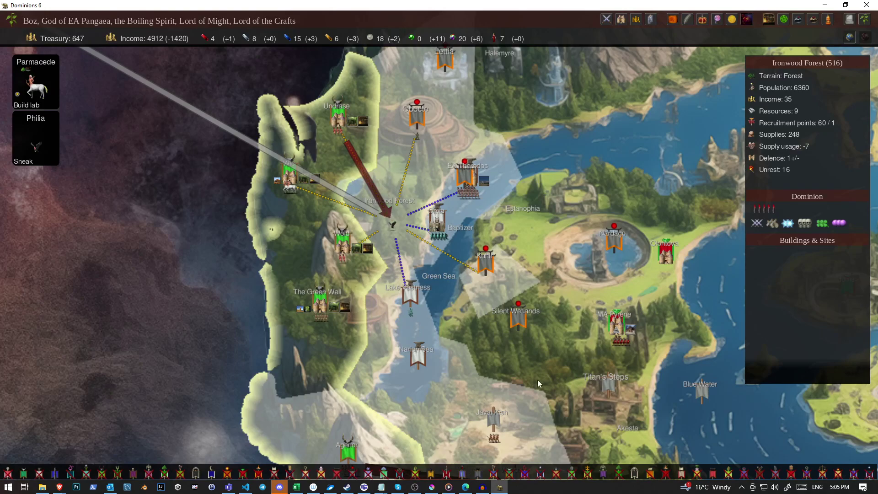
Read the scout reports for Silent Wetlands, Worshin and The Underworld.
click(532, 315)
click(485, 296)
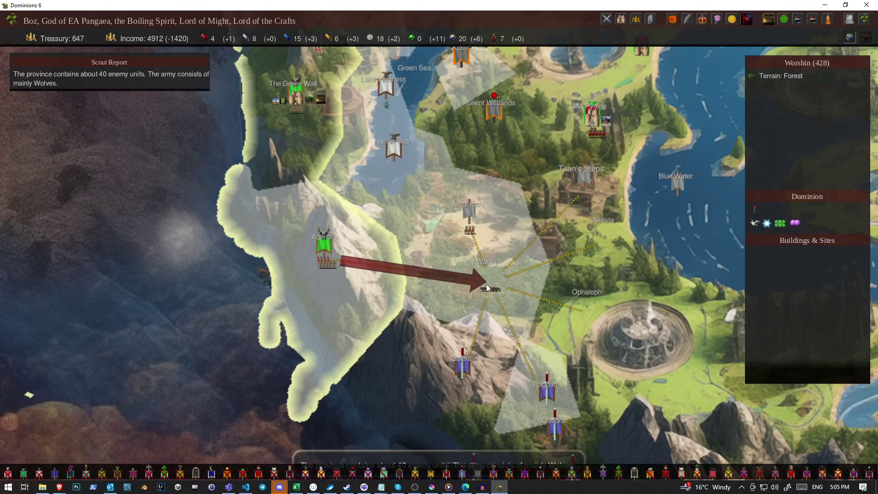
scroll(395, 284, down, 3)
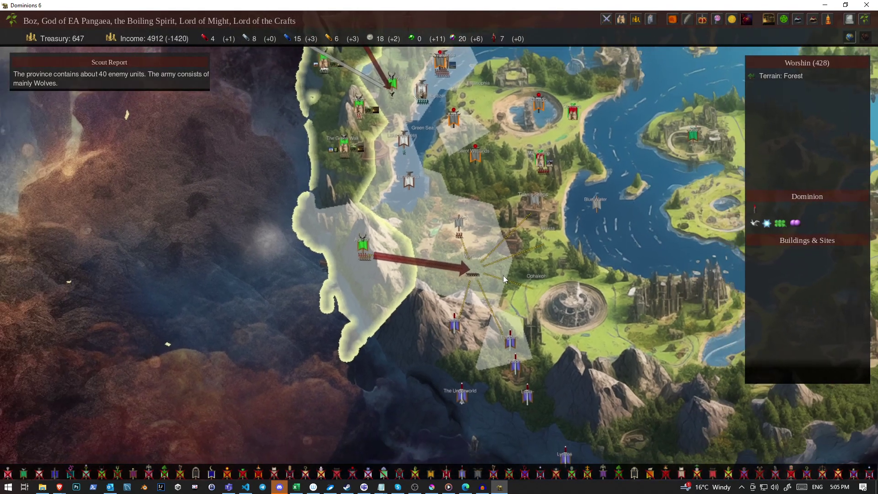
drag(468, 270, 348, 208)
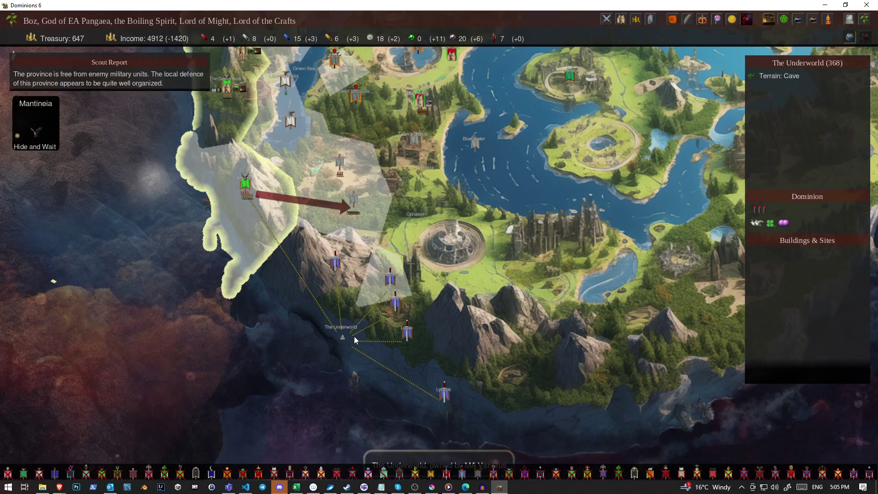
click(427, 410)
scroll(432, 318, up, 3)
scroll(432, 318, down, 5)
scroll(422, 331, down, 5)
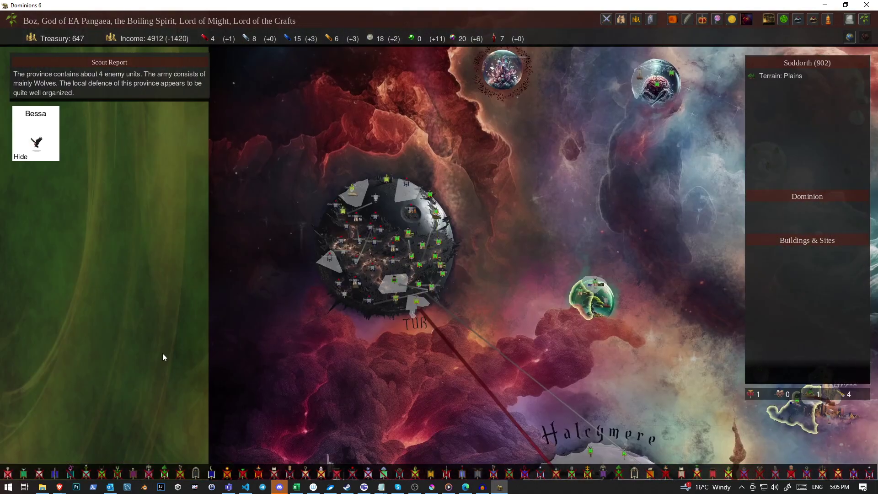
scroll(473, 282, up, 5)
scroll(473, 283, up, 3)
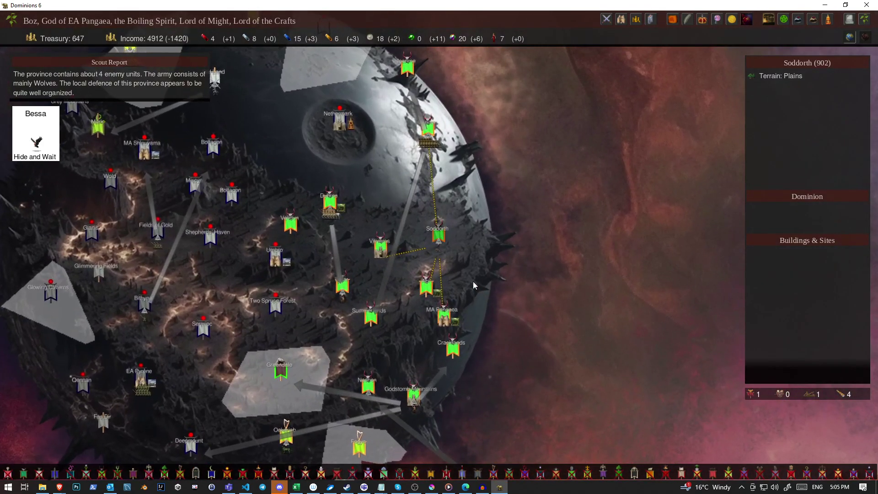